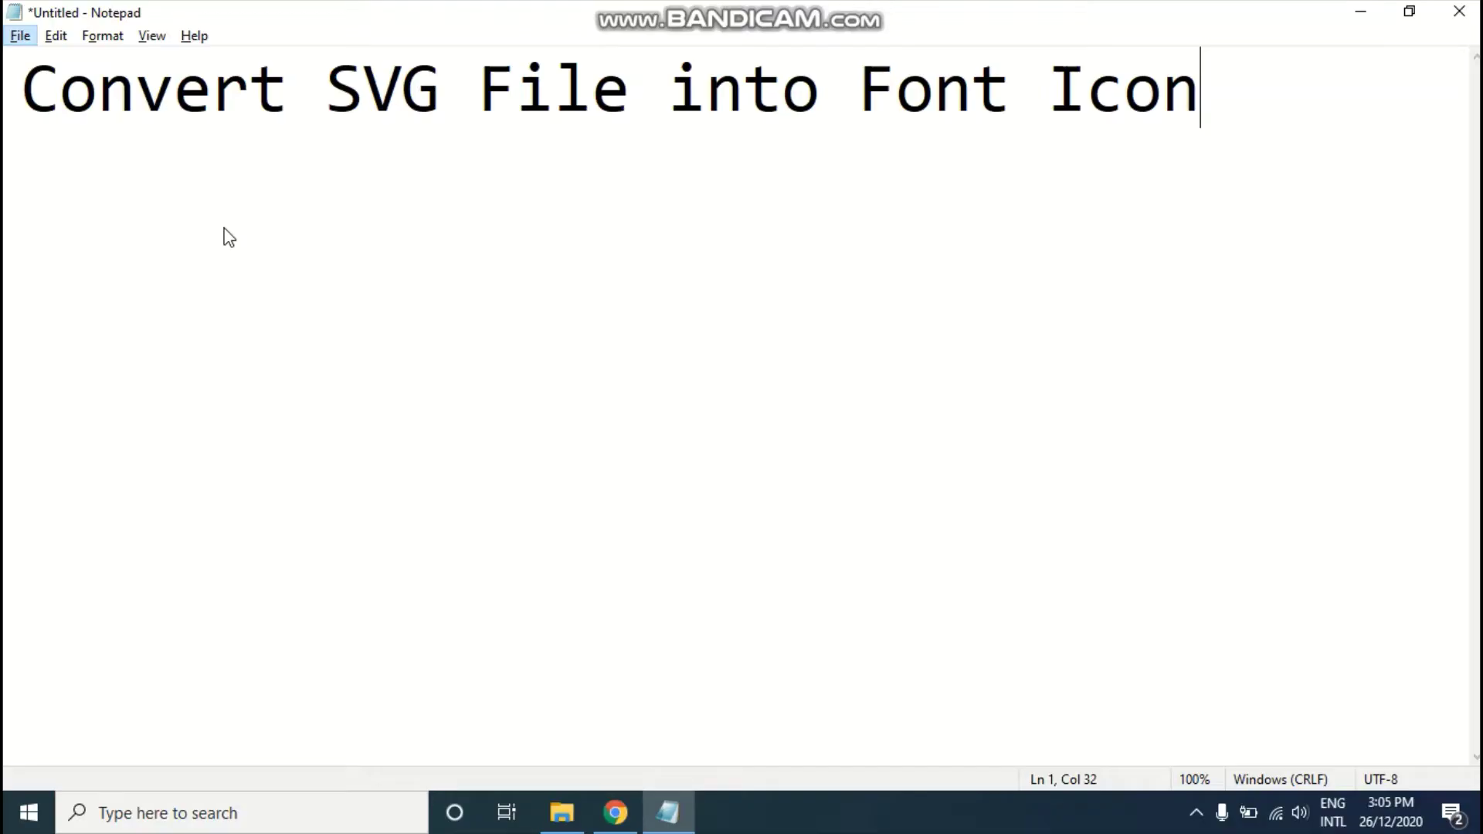
- Switch from Notepad to the Chrome window after typing the title
{"action": "key", "text": "alt+Tab"}
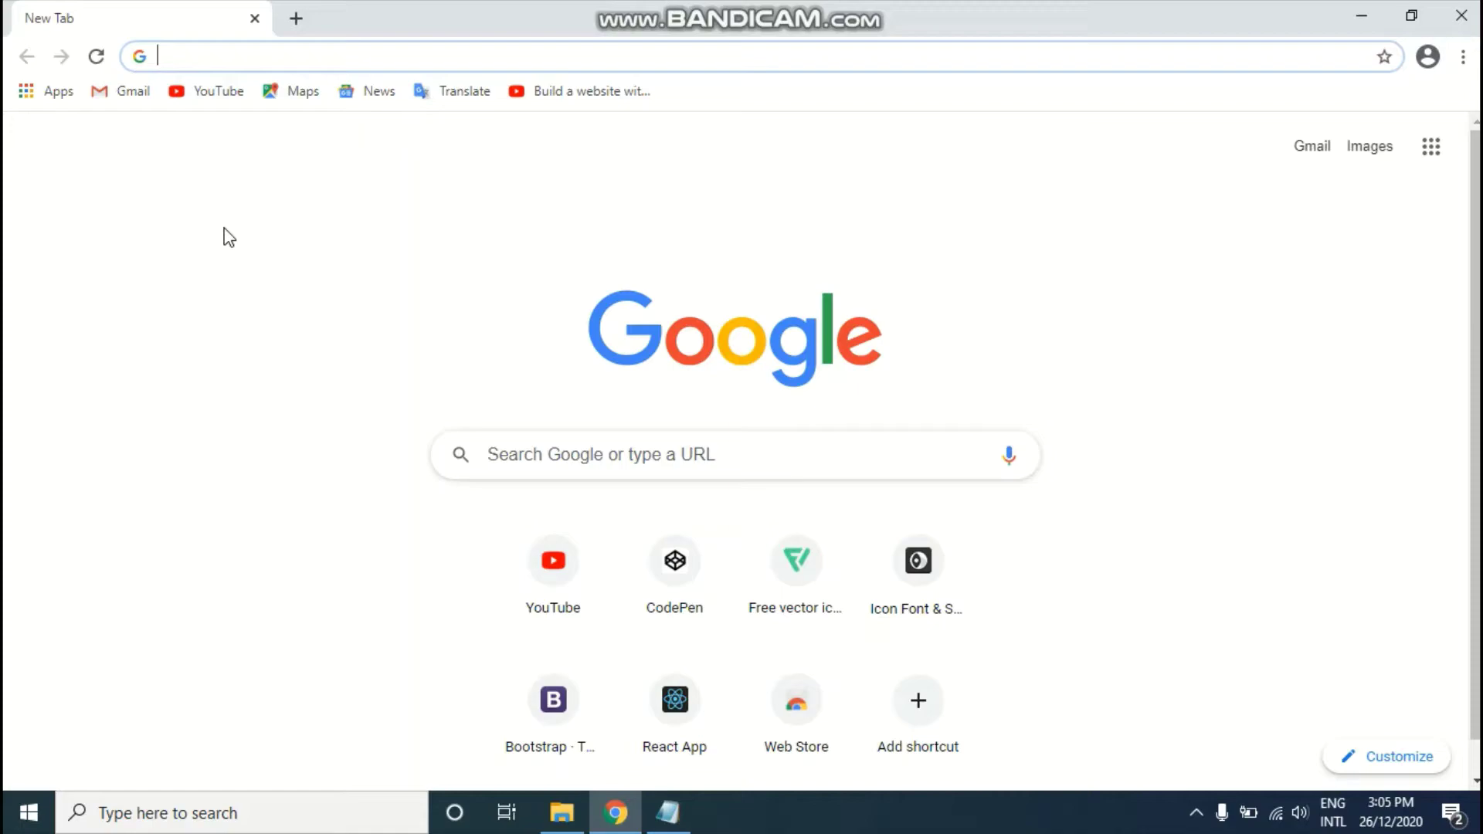
- Load flaticon.com from Chrome's address bar using 'fla'
{"action": "type", "text": "fla"}
{"action": "key", "text": "Return"}
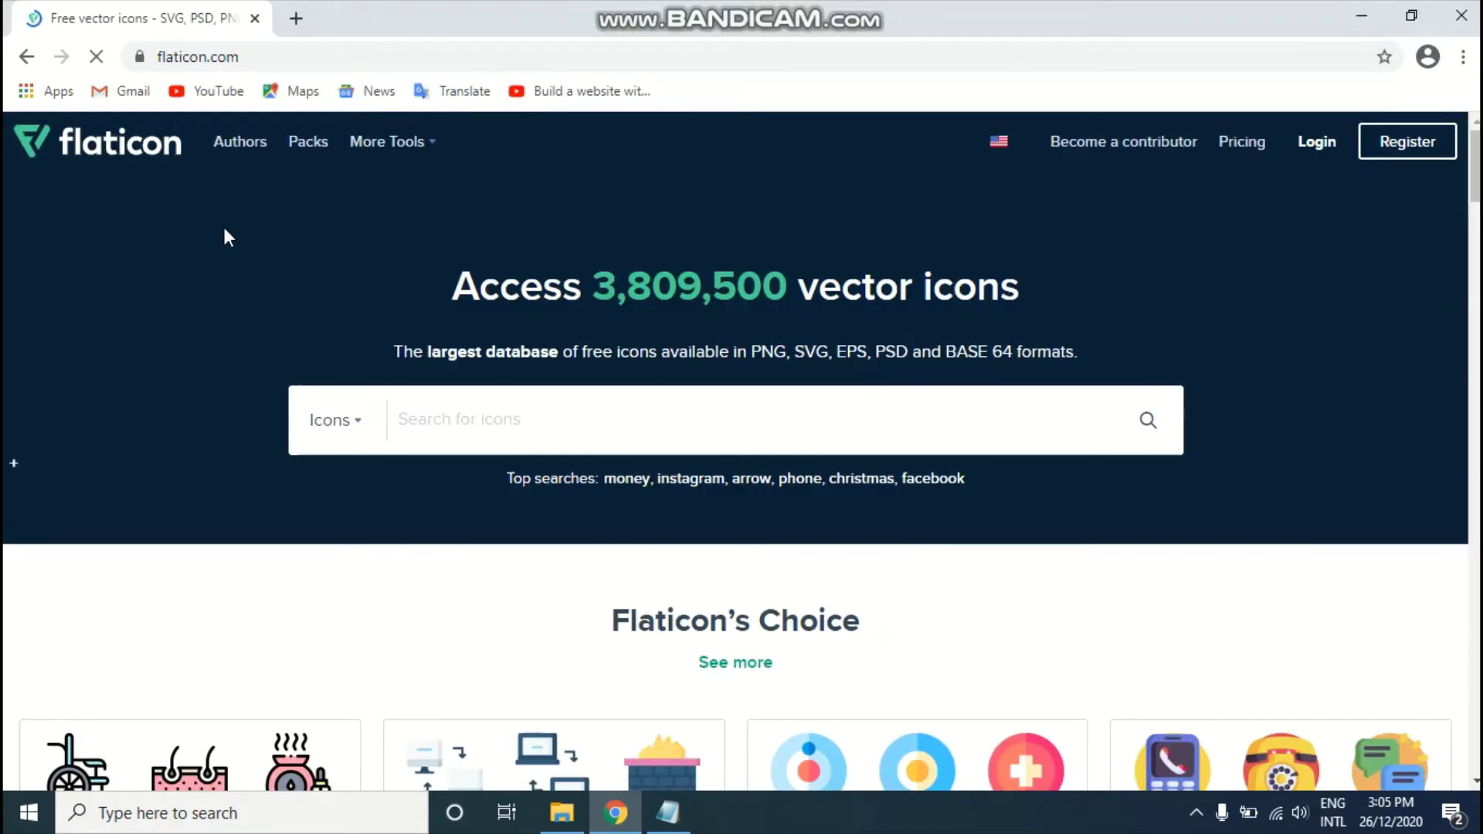
{"action": "left_click_drag", "start_coordinate": [258, 304], "coordinate": [1190, 351]}
{"action": "left_click", "coordinate": [1187, 343]}
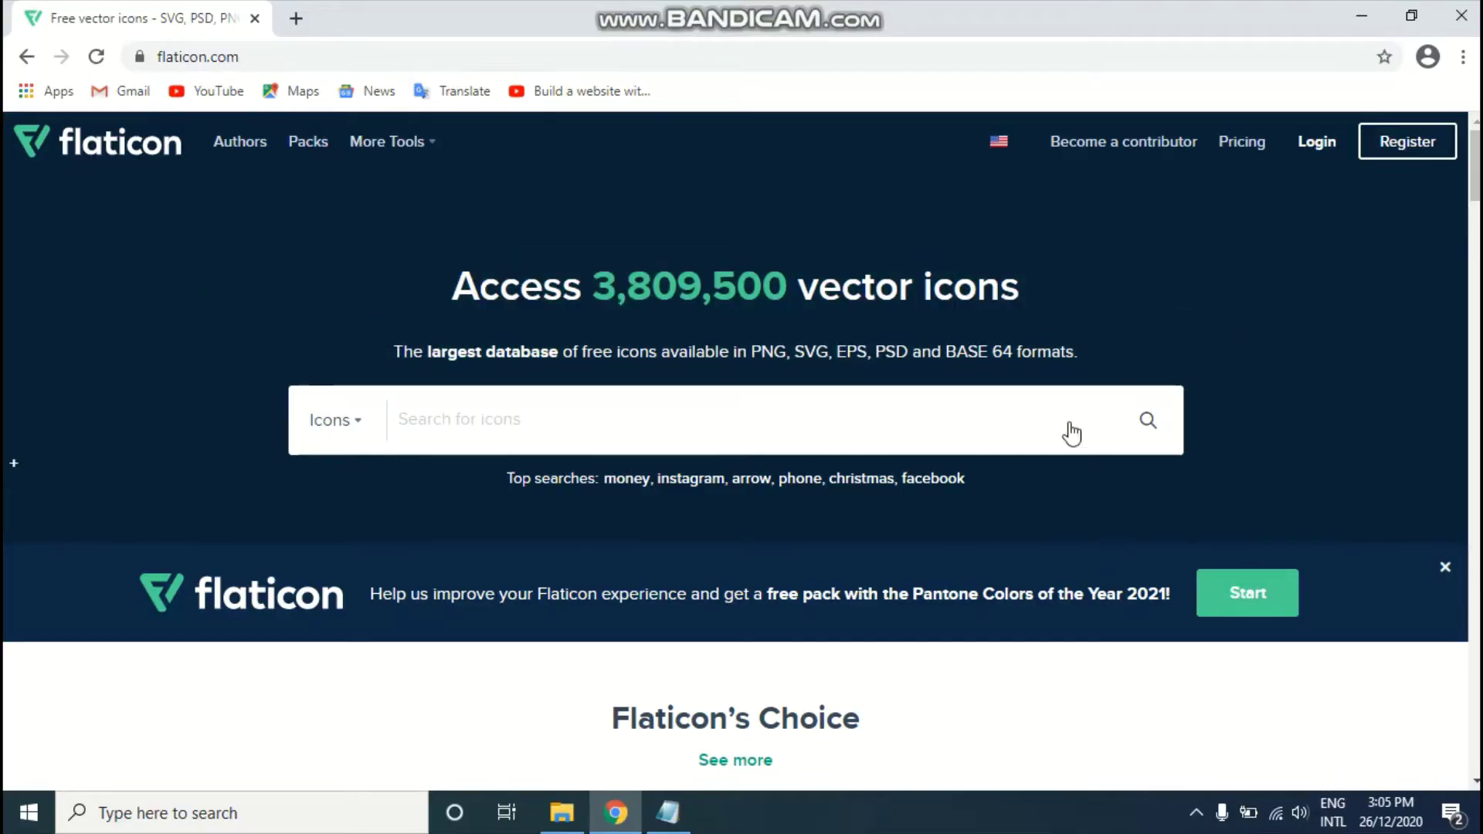
{"action": "left_click", "coordinate": [64, 374]}
- Search Flaticon for 'home icon' and scroll the 88,971 Home icon results
{"action": "left_click", "coordinate": [593, 417]}
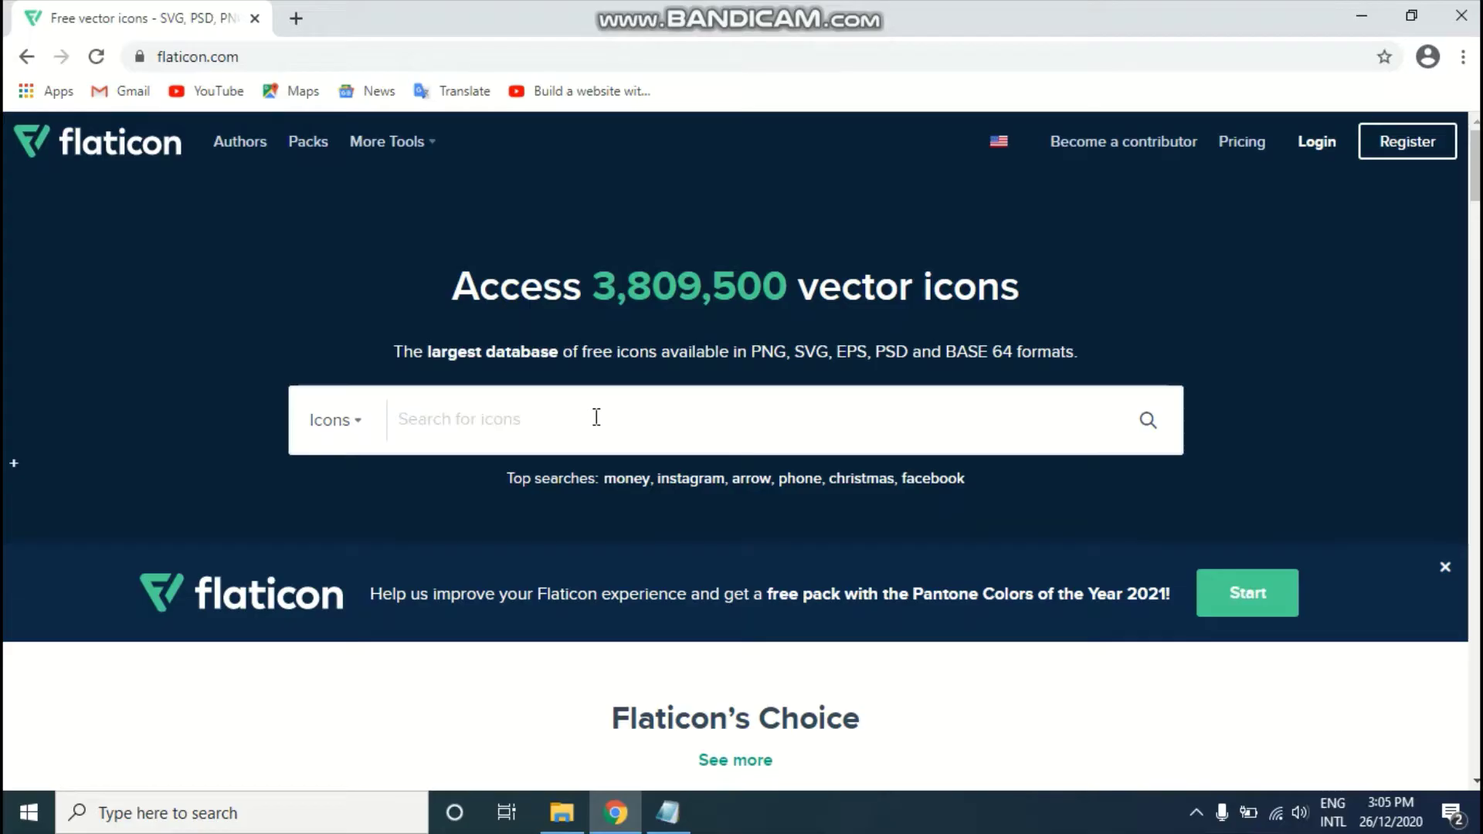
{"action": "type", "text": "home inc"}
{"action": "key", "text": "BackSpace"}
{"action": "key", "text": "BackSpace"}
{"action": "type", "text": "c"}
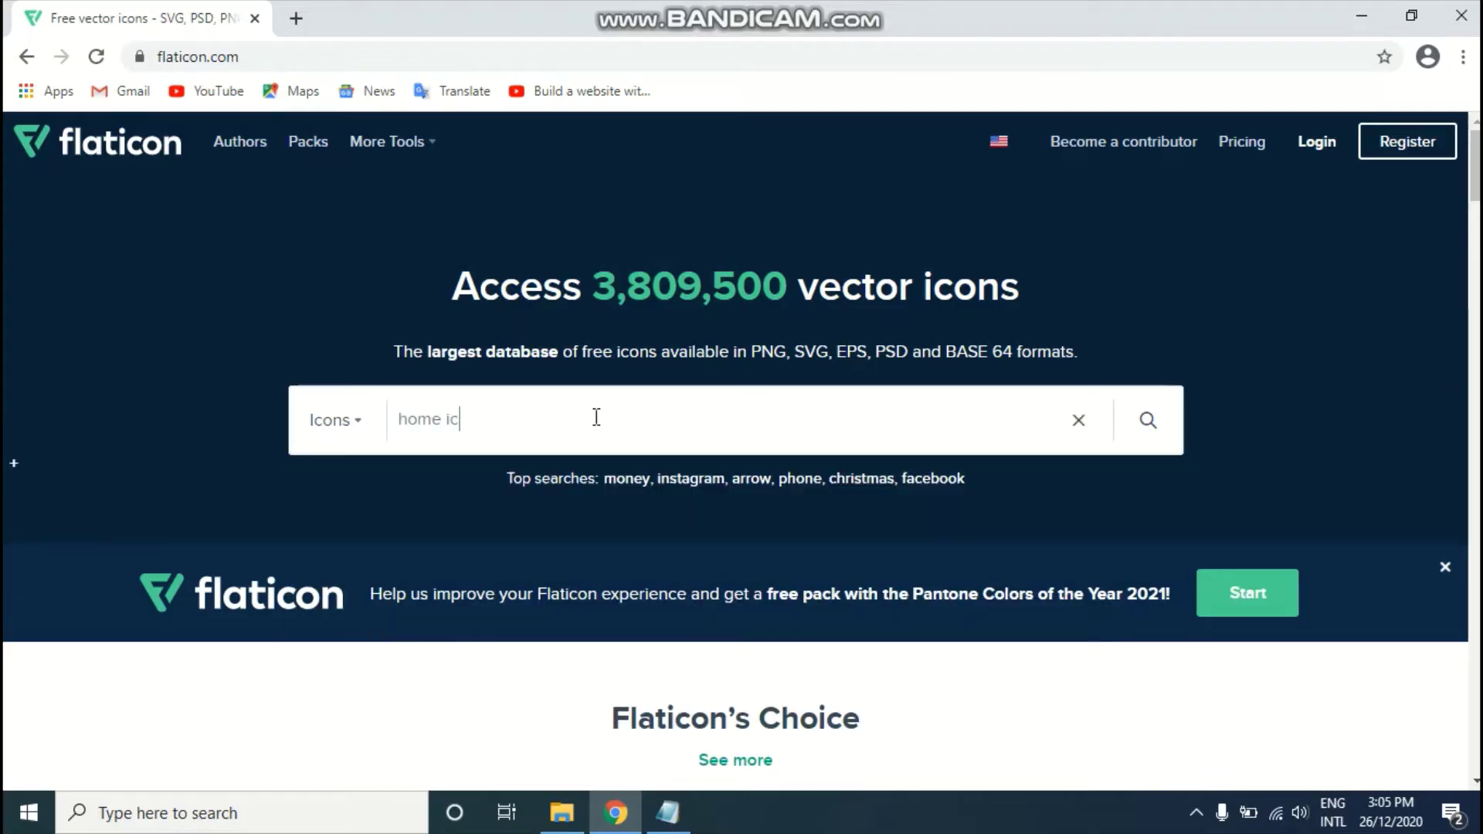
{"action": "type", "text": "on"}
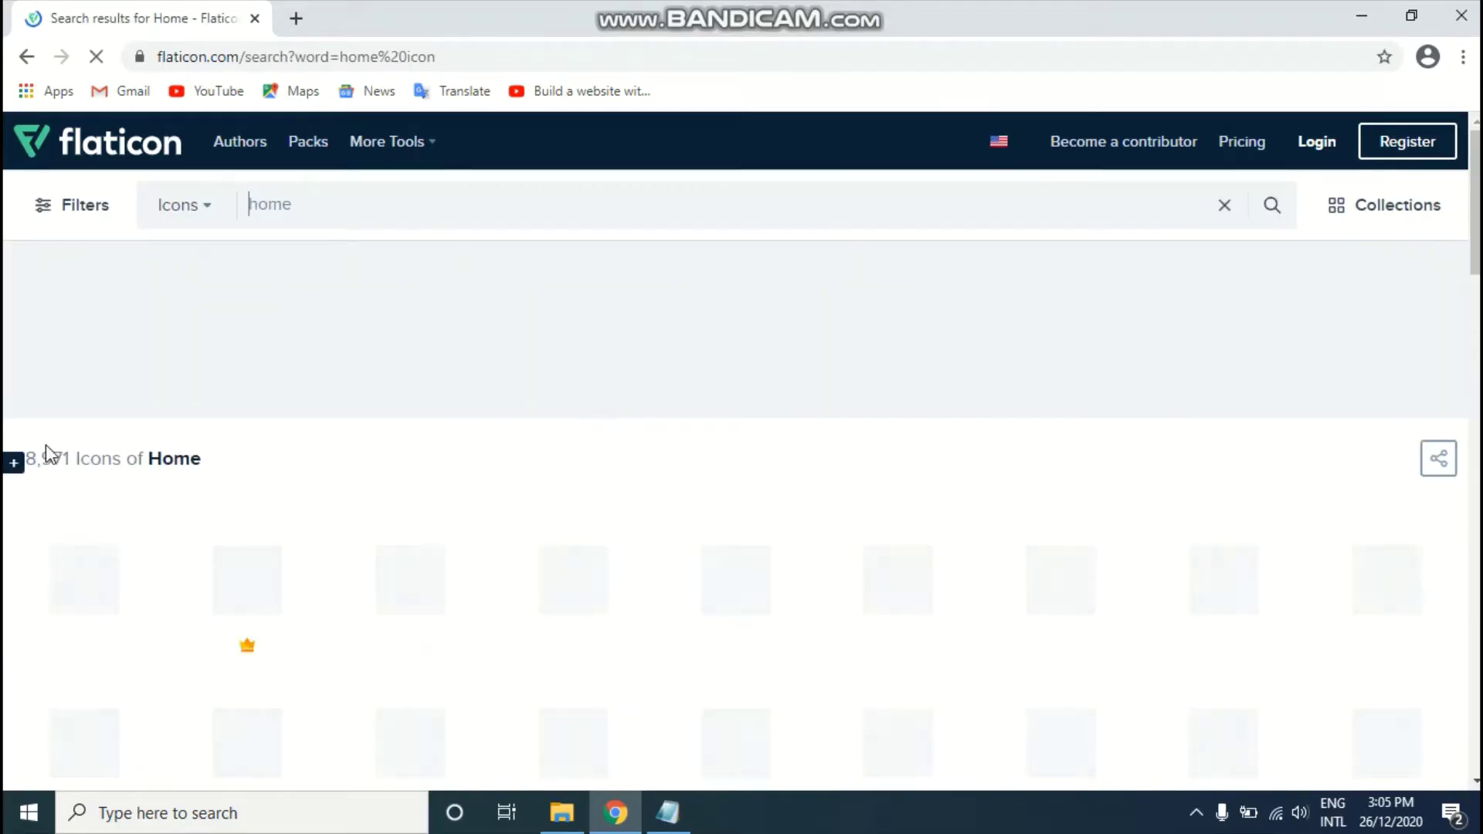
{"action": "scroll", "coordinate": [70, 471], "scroll_direction": "down", "scroll_amount": 3}
{"action": "scroll", "coordinate": [52, 440], "scroll_direction": "up", "scroll_amount": 1}
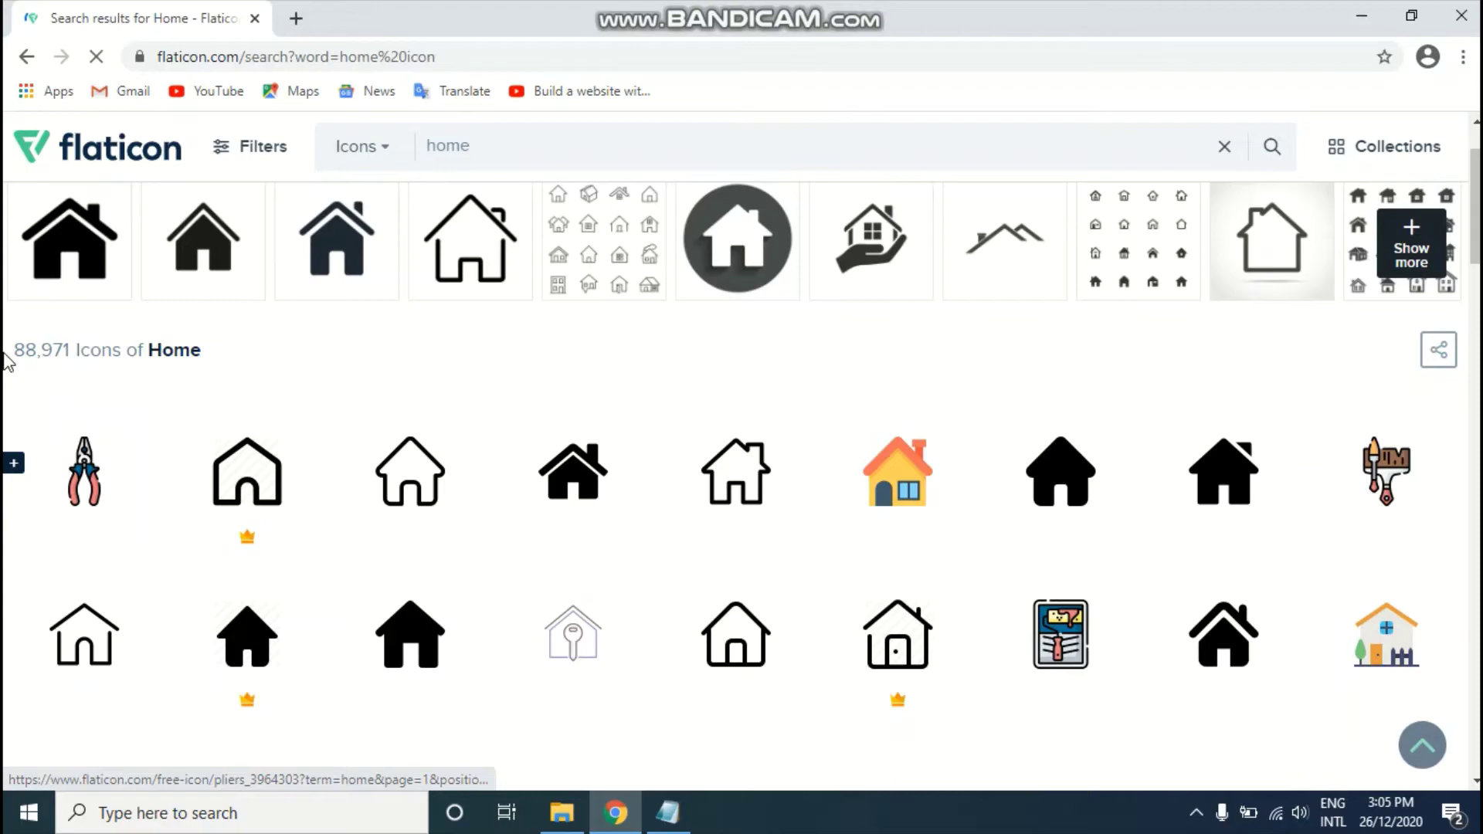
{"action": "triple_click", "coordinate": [14, 351]}
{"action": "left_click", "coordinate": [14, 352]}
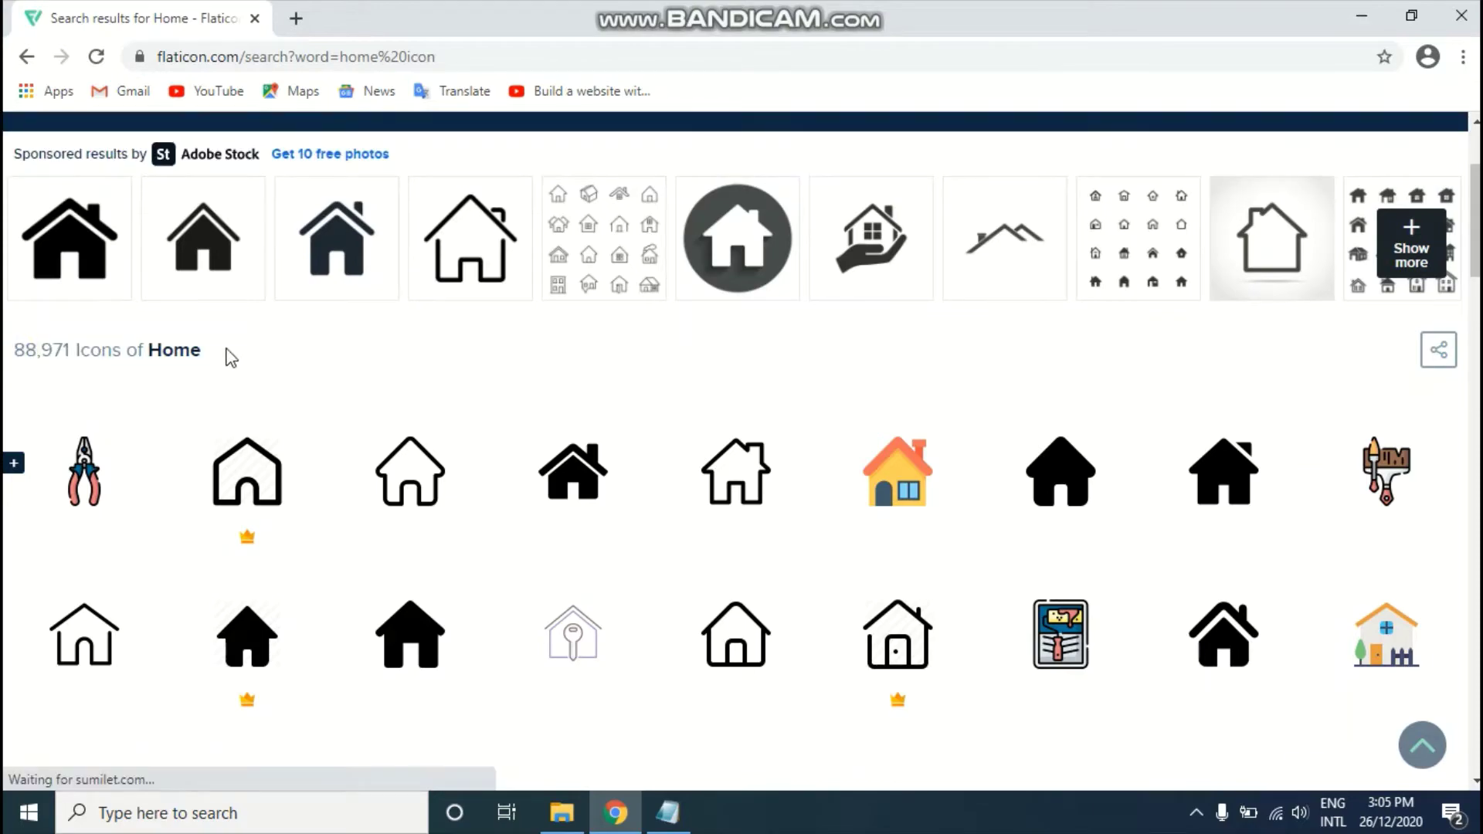
{"action": "scroll", "coordinate": [227, 349], "scroll_direction": "down", "scroll_amount": 1}
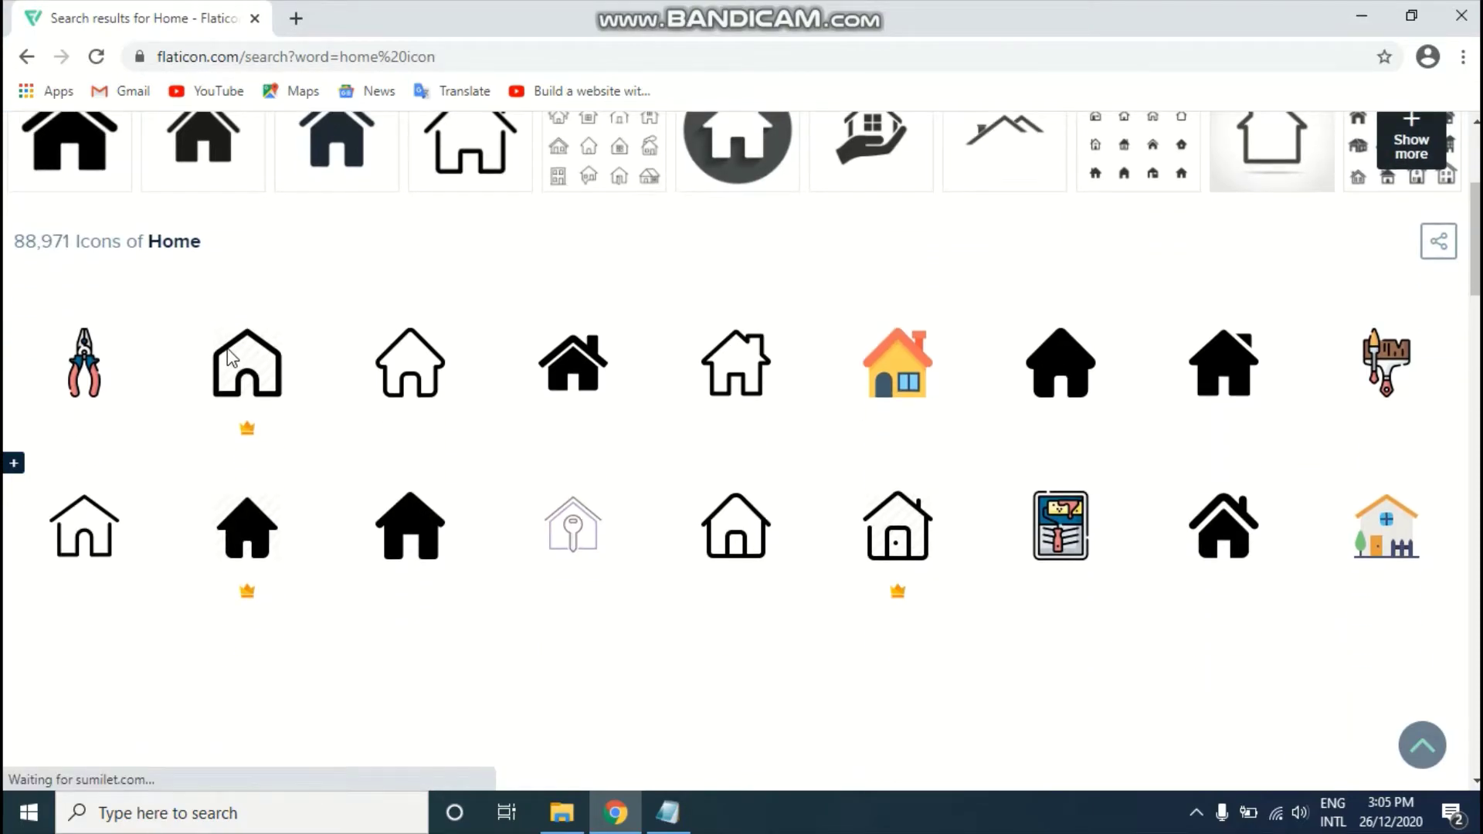
{"action": "mouse_move", "coordinate": [6, 309]}
{"action": "mouse_move", "coordinate": [403, 384]}
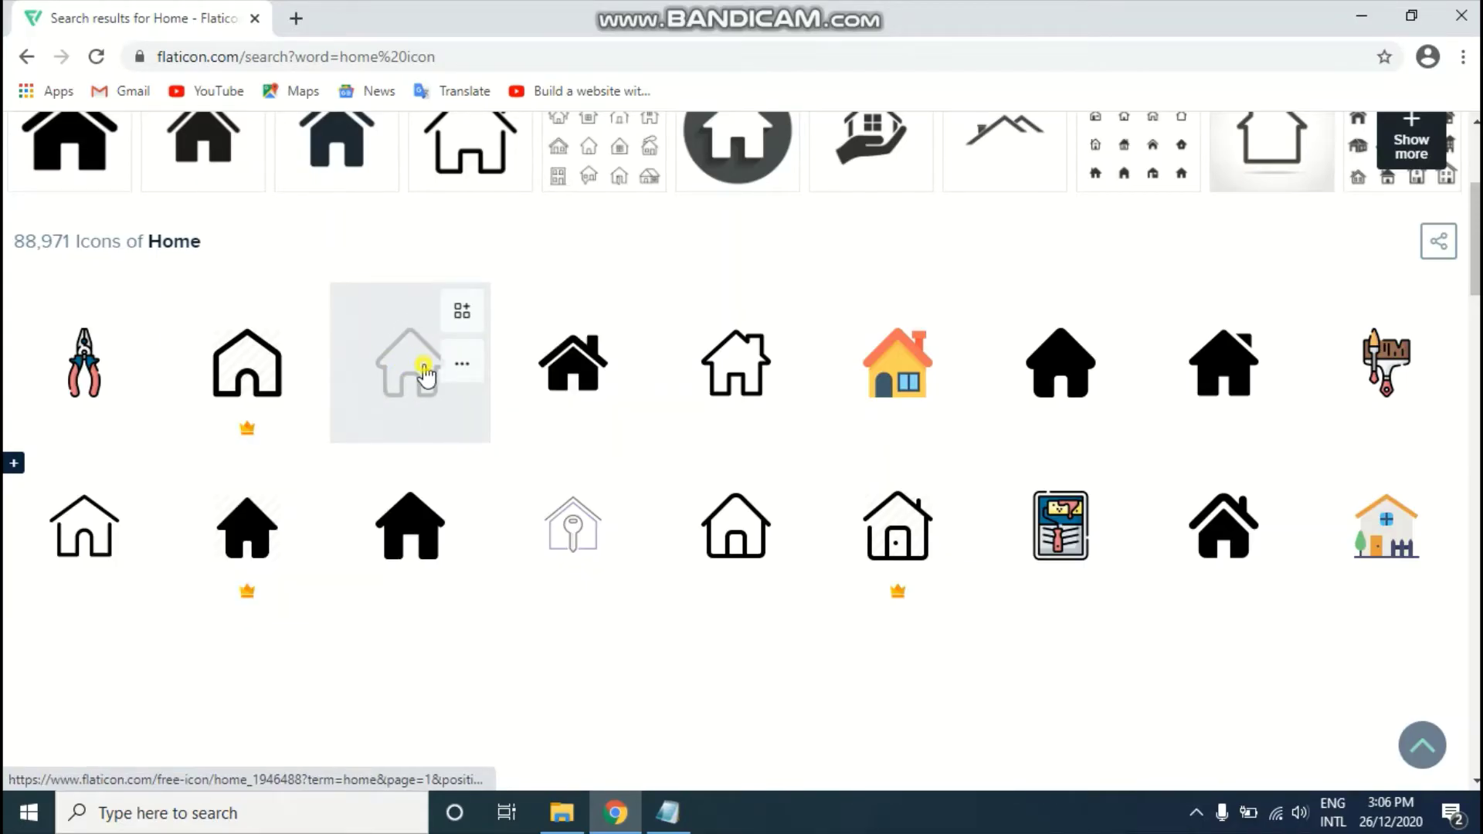
- Download the outline house icon as a free SVG and dismiss the attribution reminder
{"action": "left_click", "coordinate": [426, 376]}
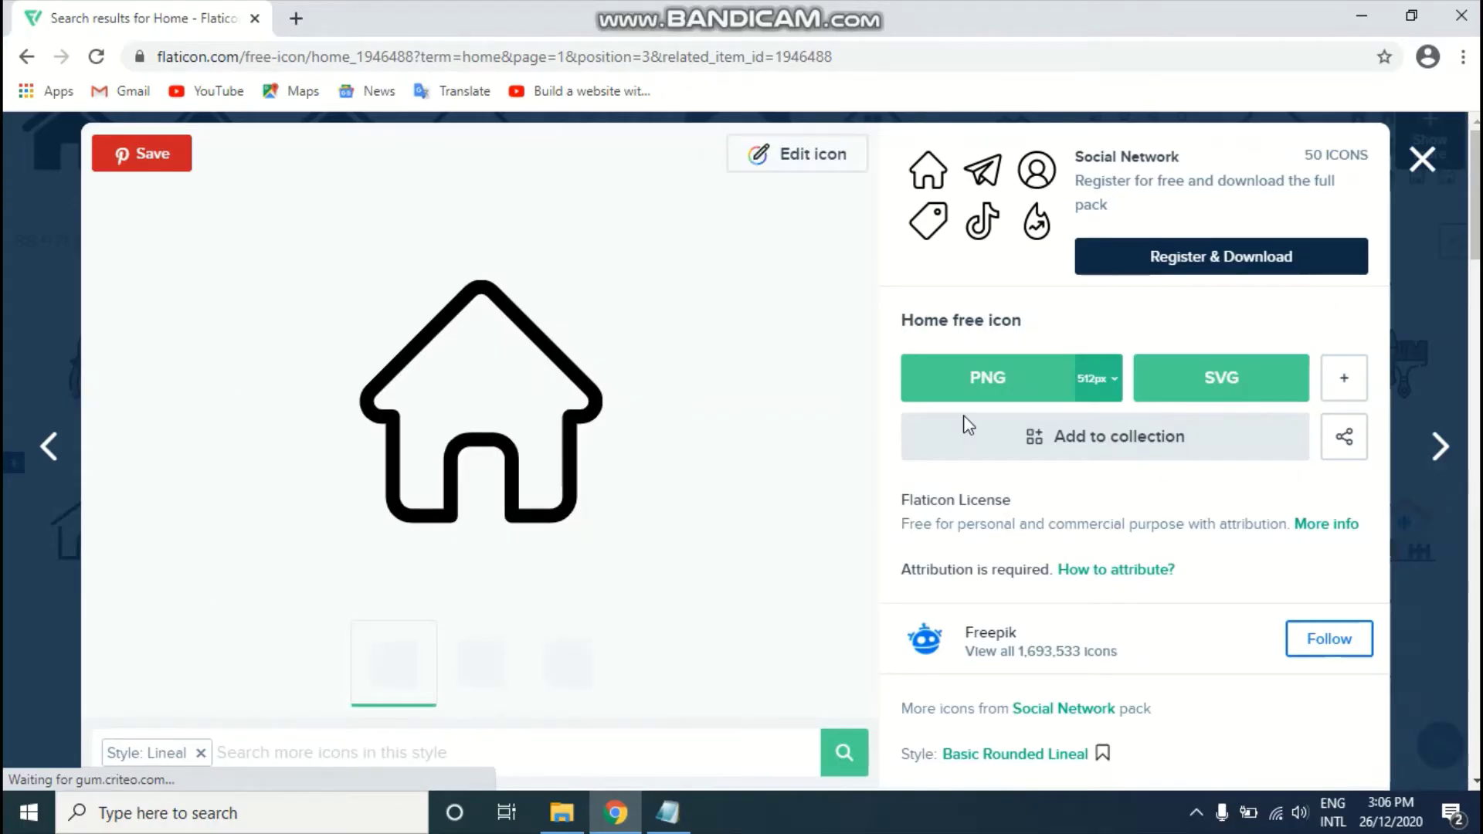
{"action": "left_click", "coordinate": [1249, 383]}
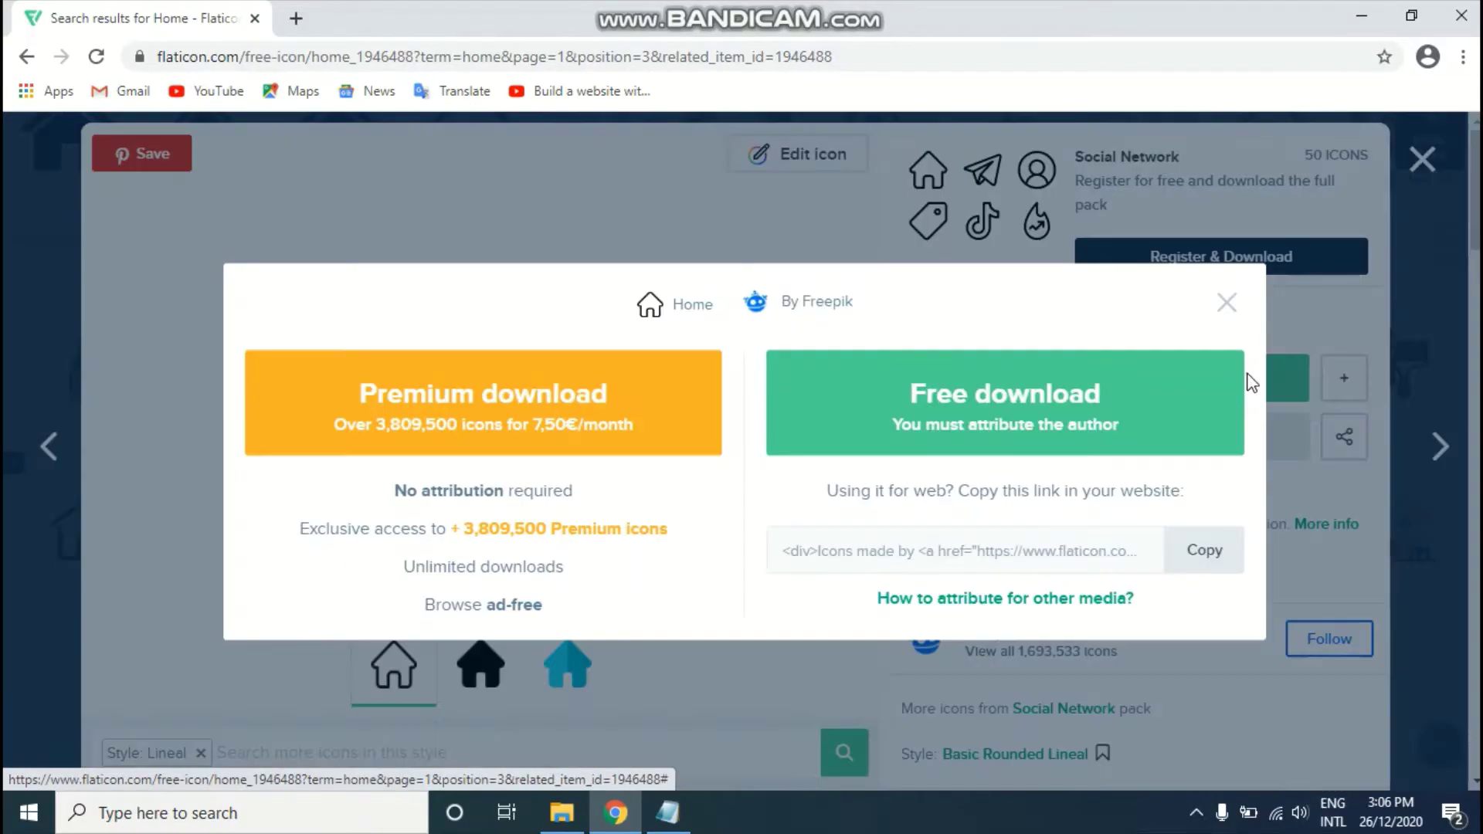
{"action": "left_click", "coordinate": [1066, 405]}
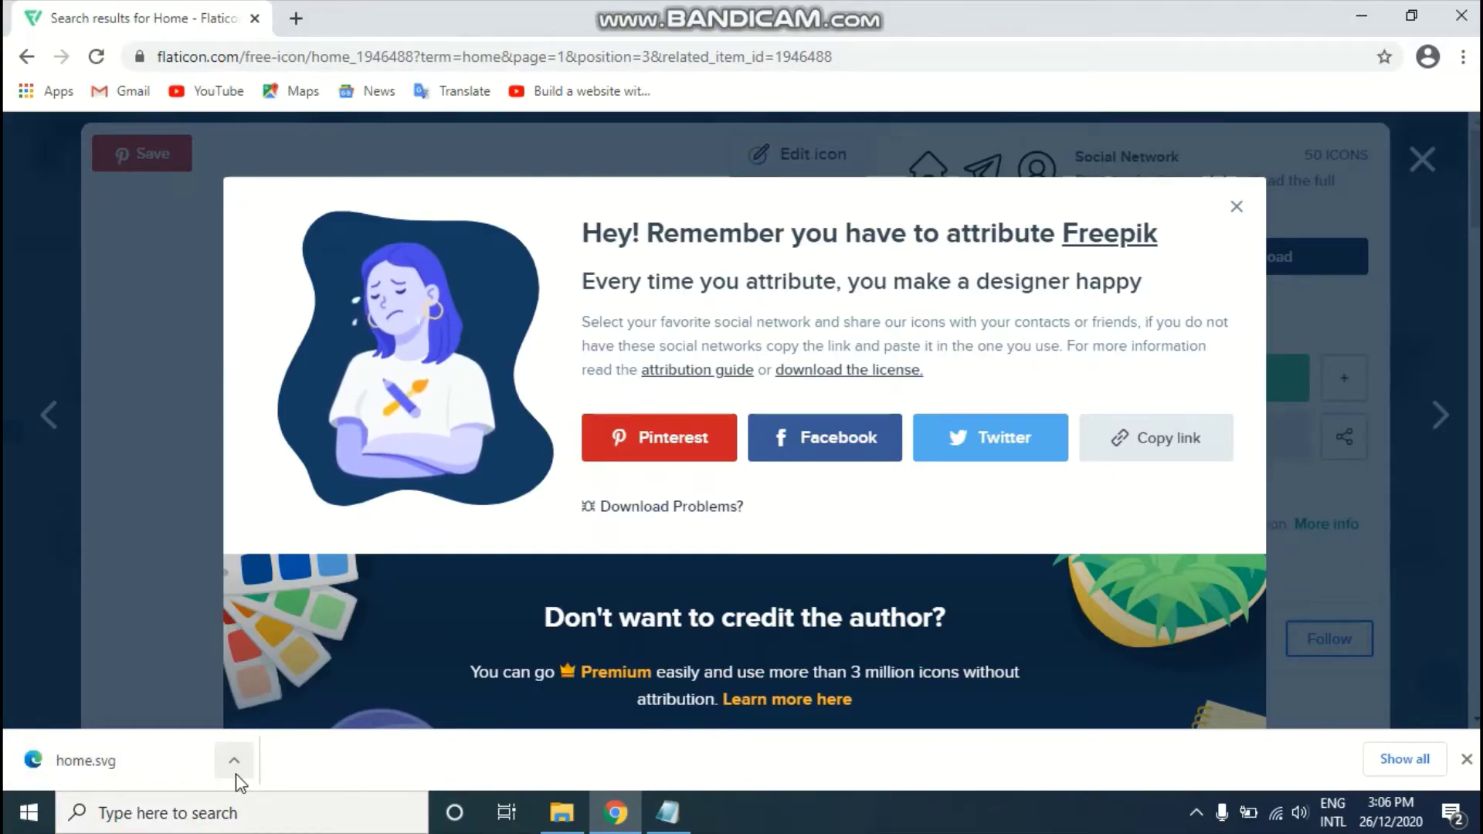
{"action": "left_click", "coordinate": [1237, 206]}
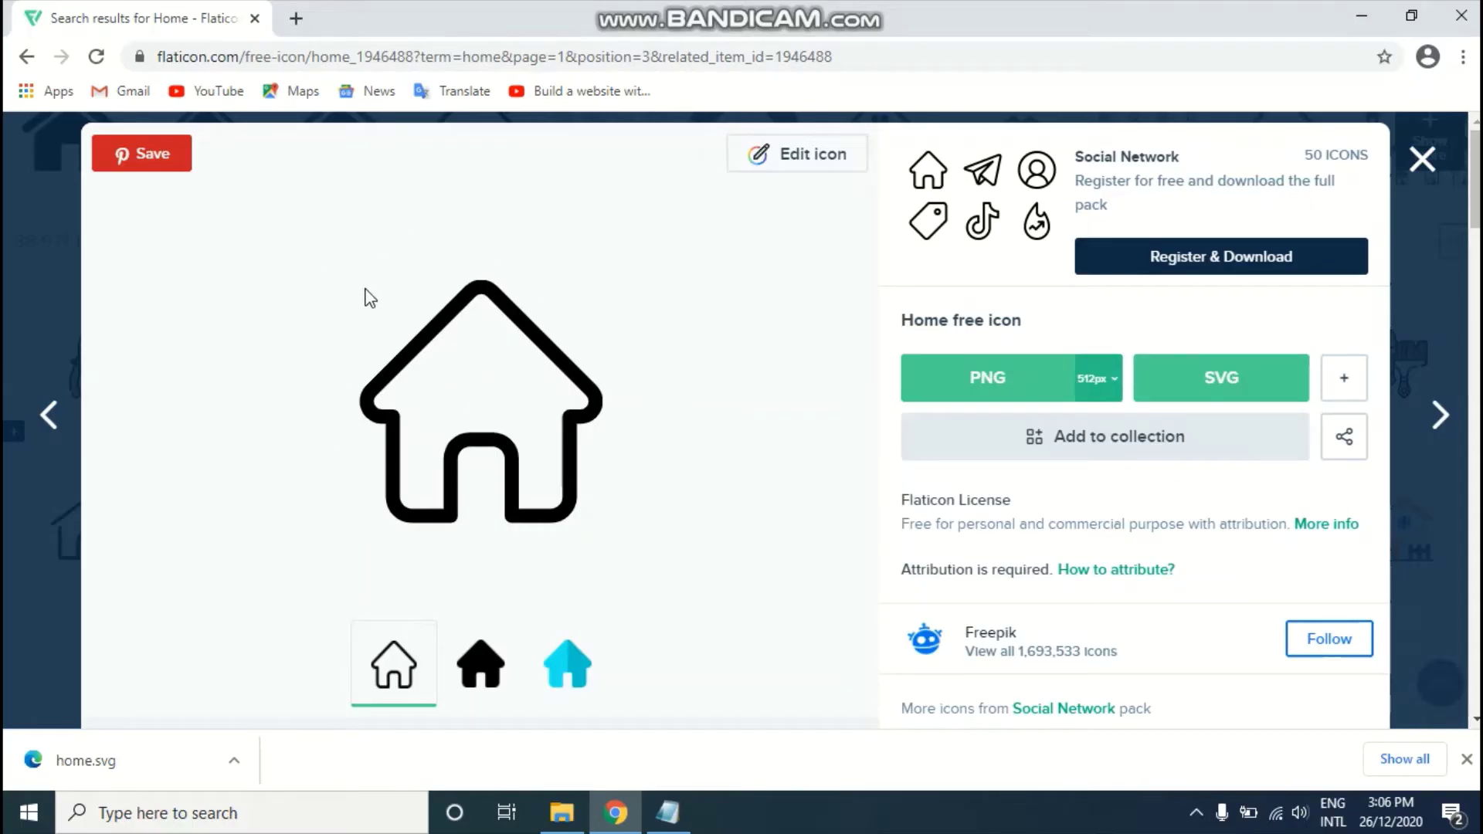
- Select home.svg in the Downloads folder and drag it over to Chrome
{"action": "left_click", "coordinate": [562, 811]}
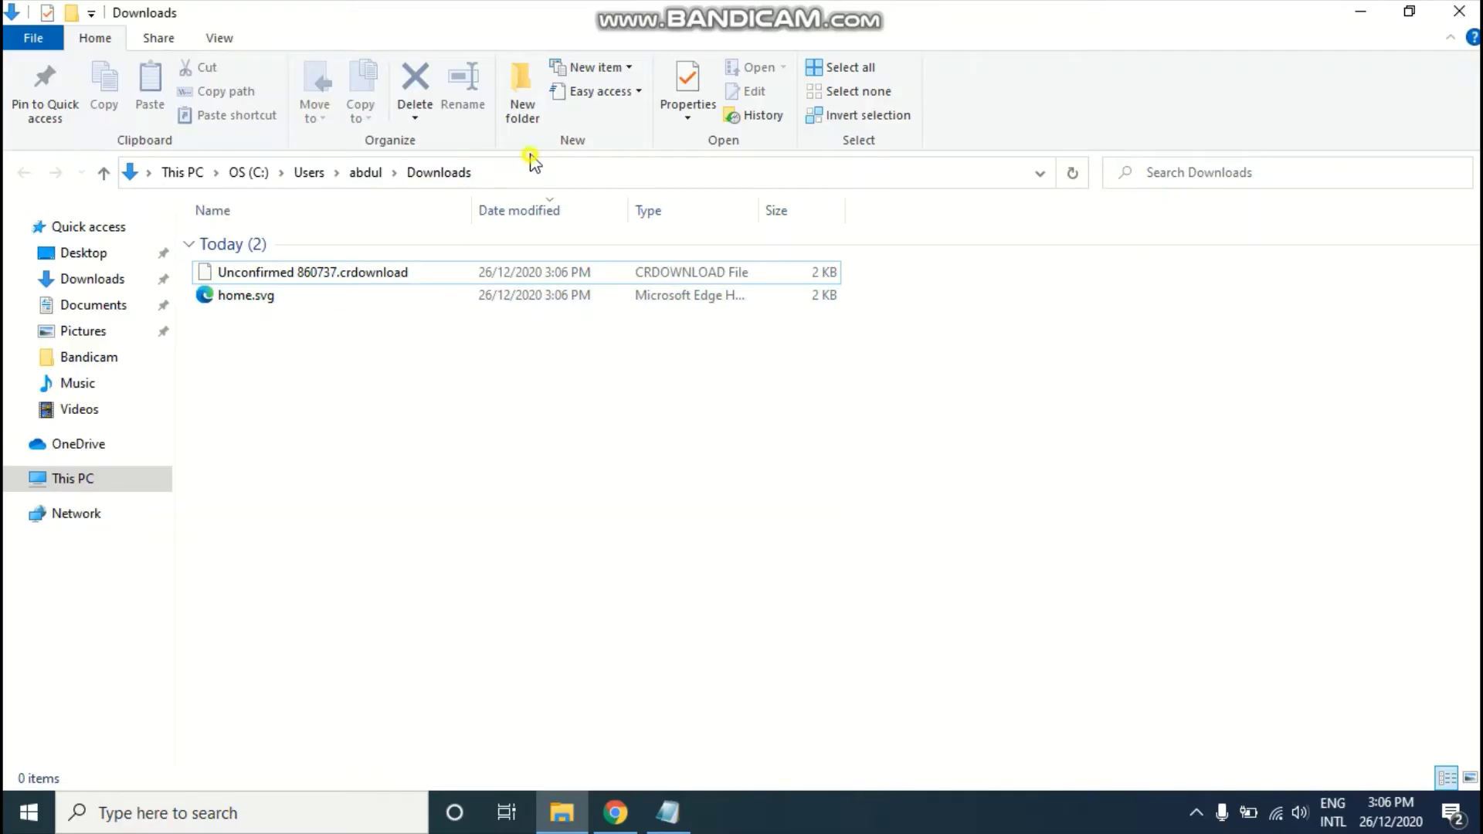
{"action": "left_click", "coordinate": [540, 172]}
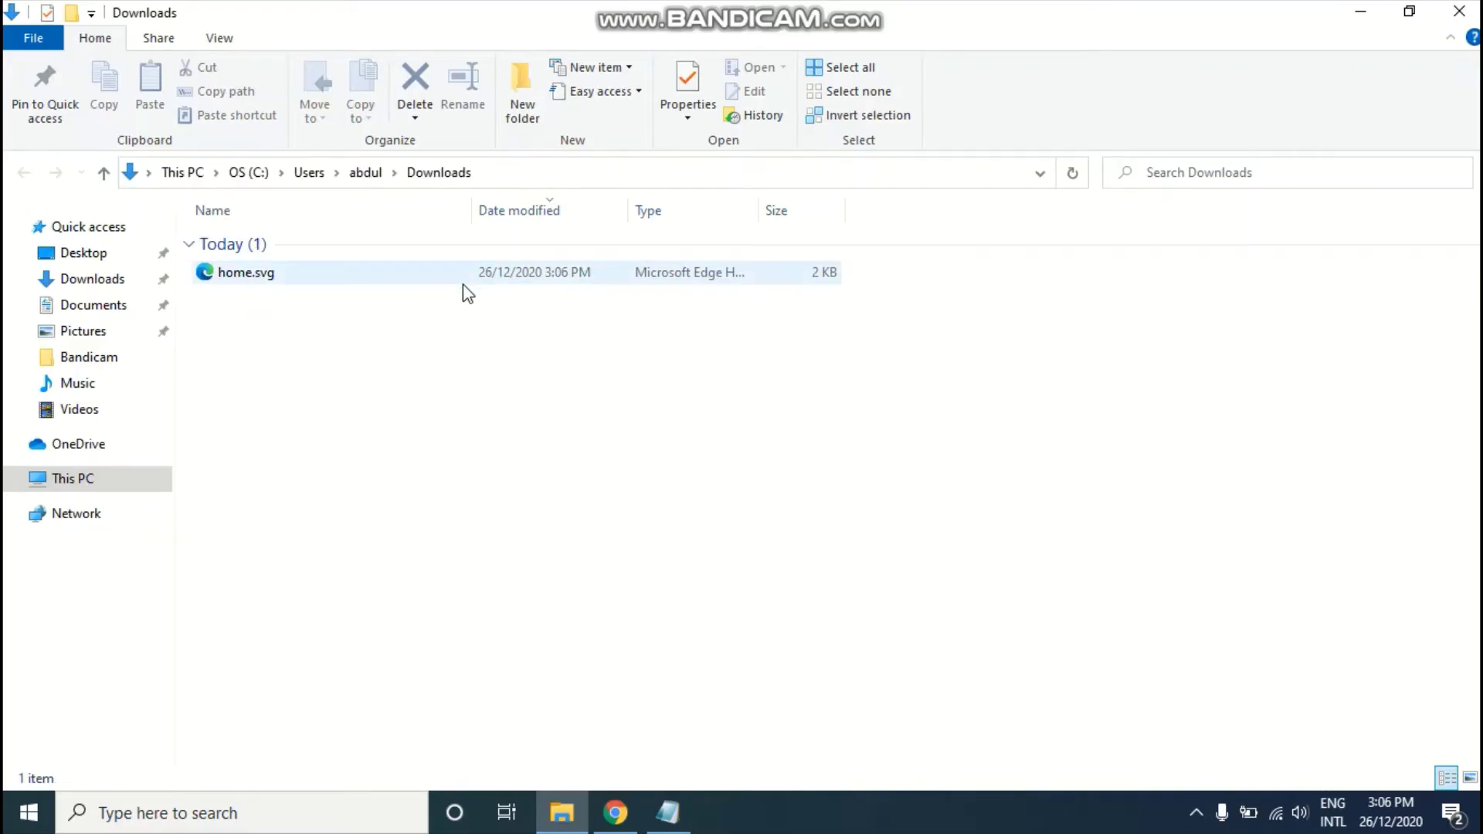
{"action": "left_click", "coordinate": [462, 286]}
{"action": "left_click_drag", "start_coordinate": [466, 288], "coordinate": [516, 14]}
{"action": "key", "text": "alt+Tab"}
- Close the downloads bar and preview home.svg as a large outline house beside the Flaticon tab
{"action": "scroll", "coordinate": [688, 321], "scroll_direction": "down", "scroll_amount": 2}
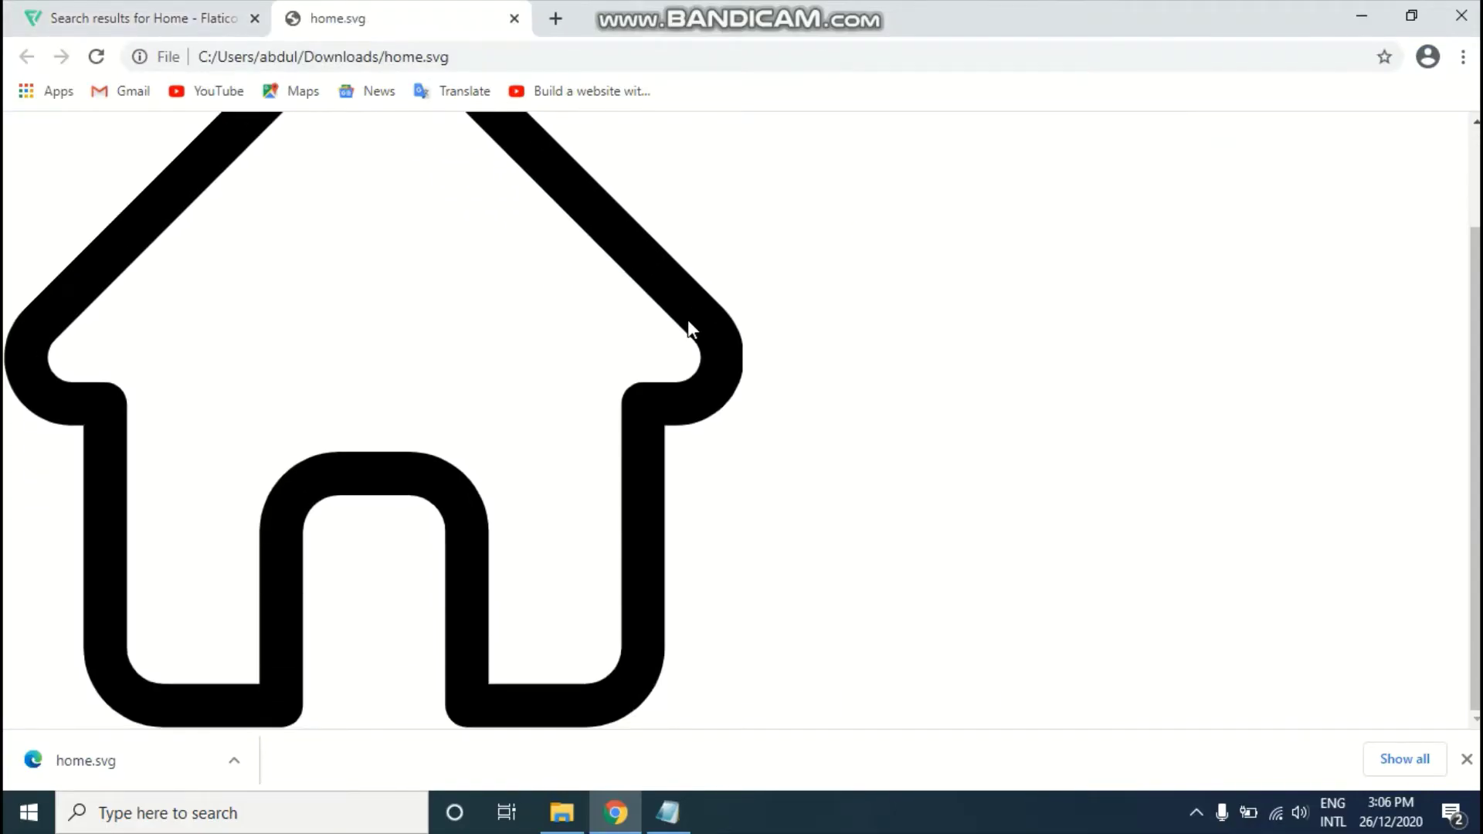
{"action": "left_click", "coordinate": [1466, 760]}
{"action": "scroll", "coordinate": [89, 632], "scroll_direction": "up", "scroll_amount": 2}
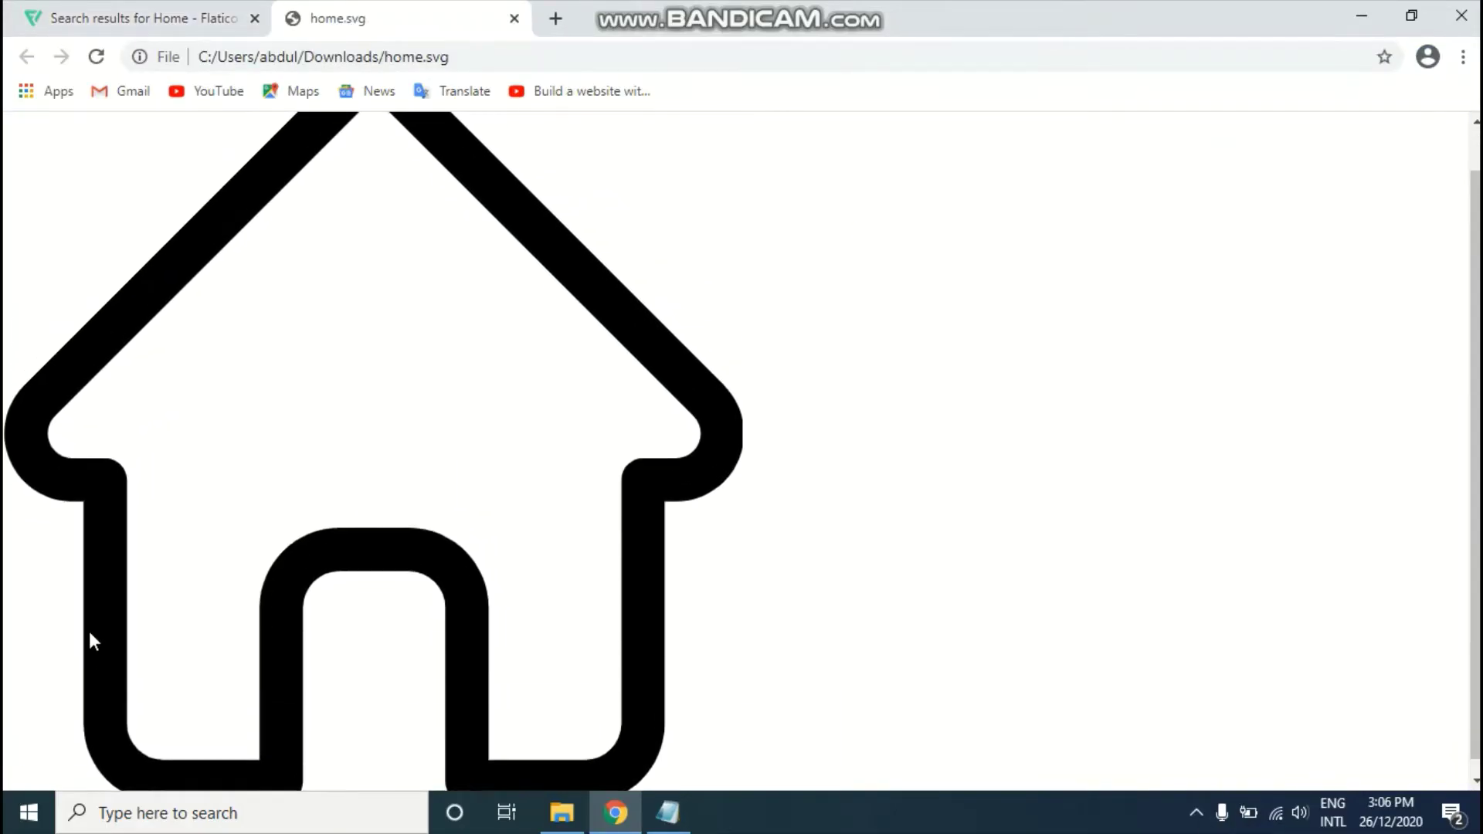
{"action": "scroll", "coordinate": [255, 340], "scroll_direction": "down", "scroll_amount": 1}
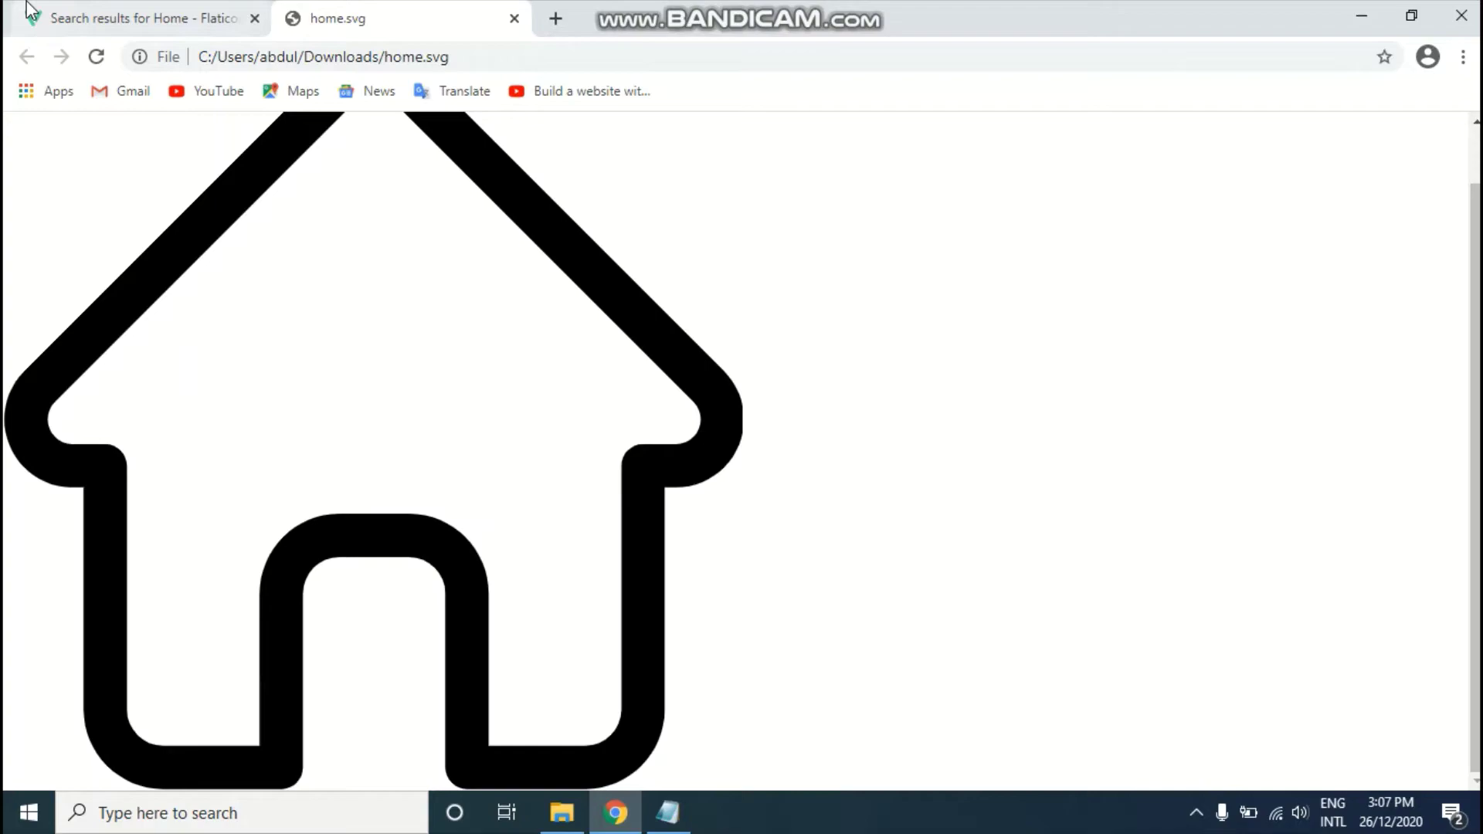
{"action": "left_click", "coordinate": [66, 10]}
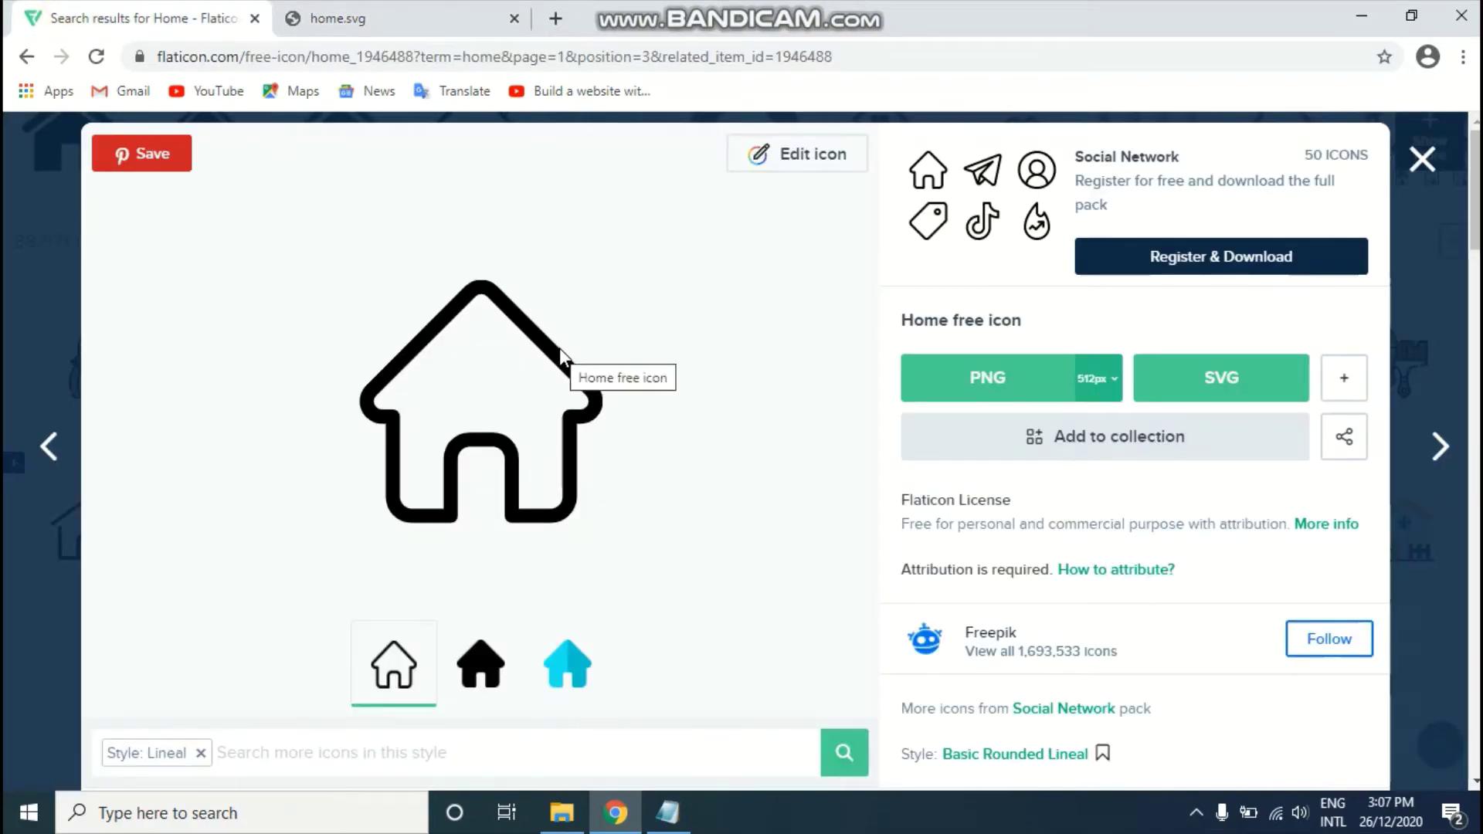
{"action": "left_click", "coordinate": [286, 13]}
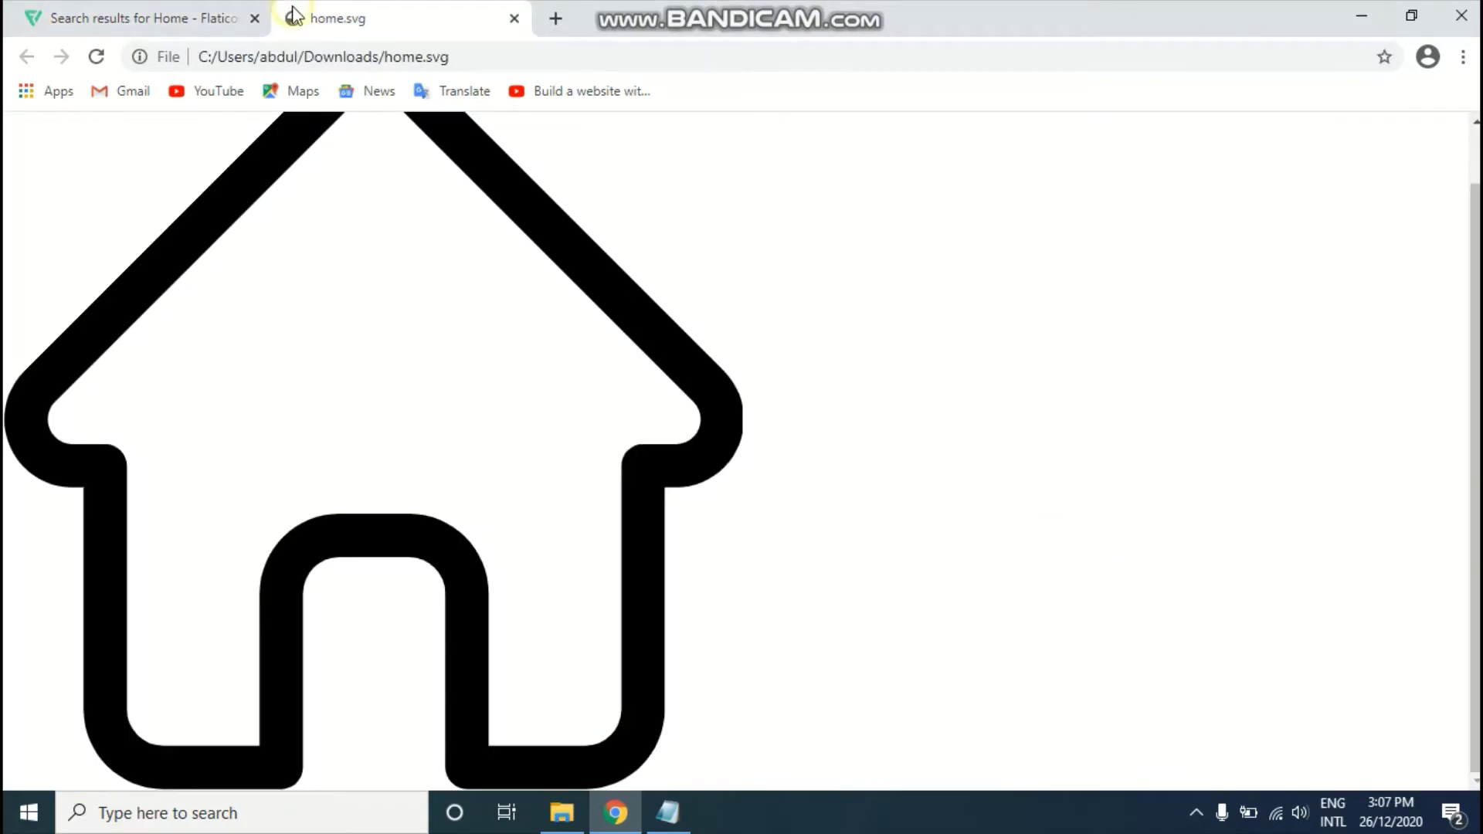
{"action": "key", "text": "ctrl+w"}
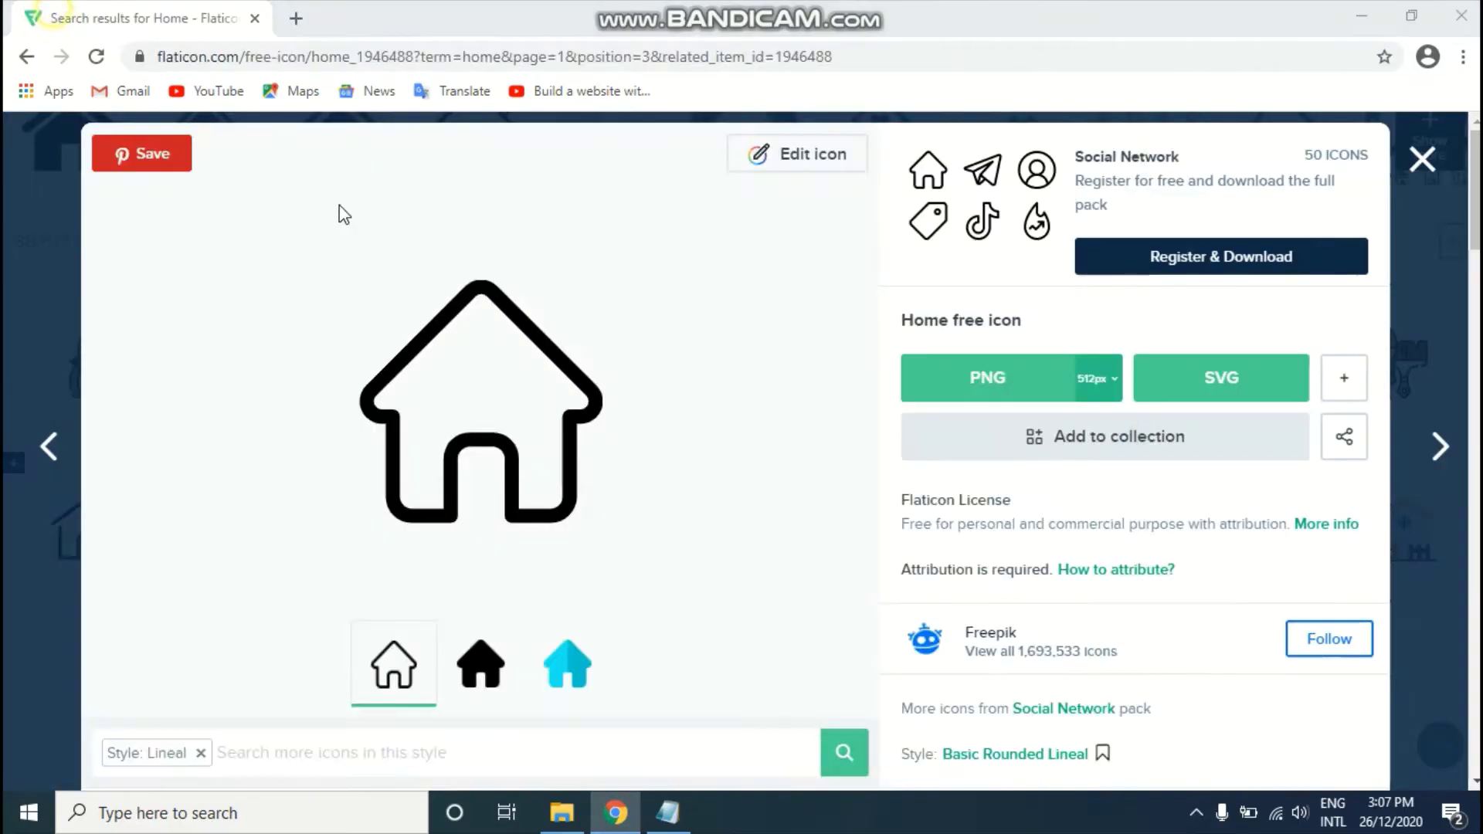
{"action": "key", "text": "ctrl+shift+t"}
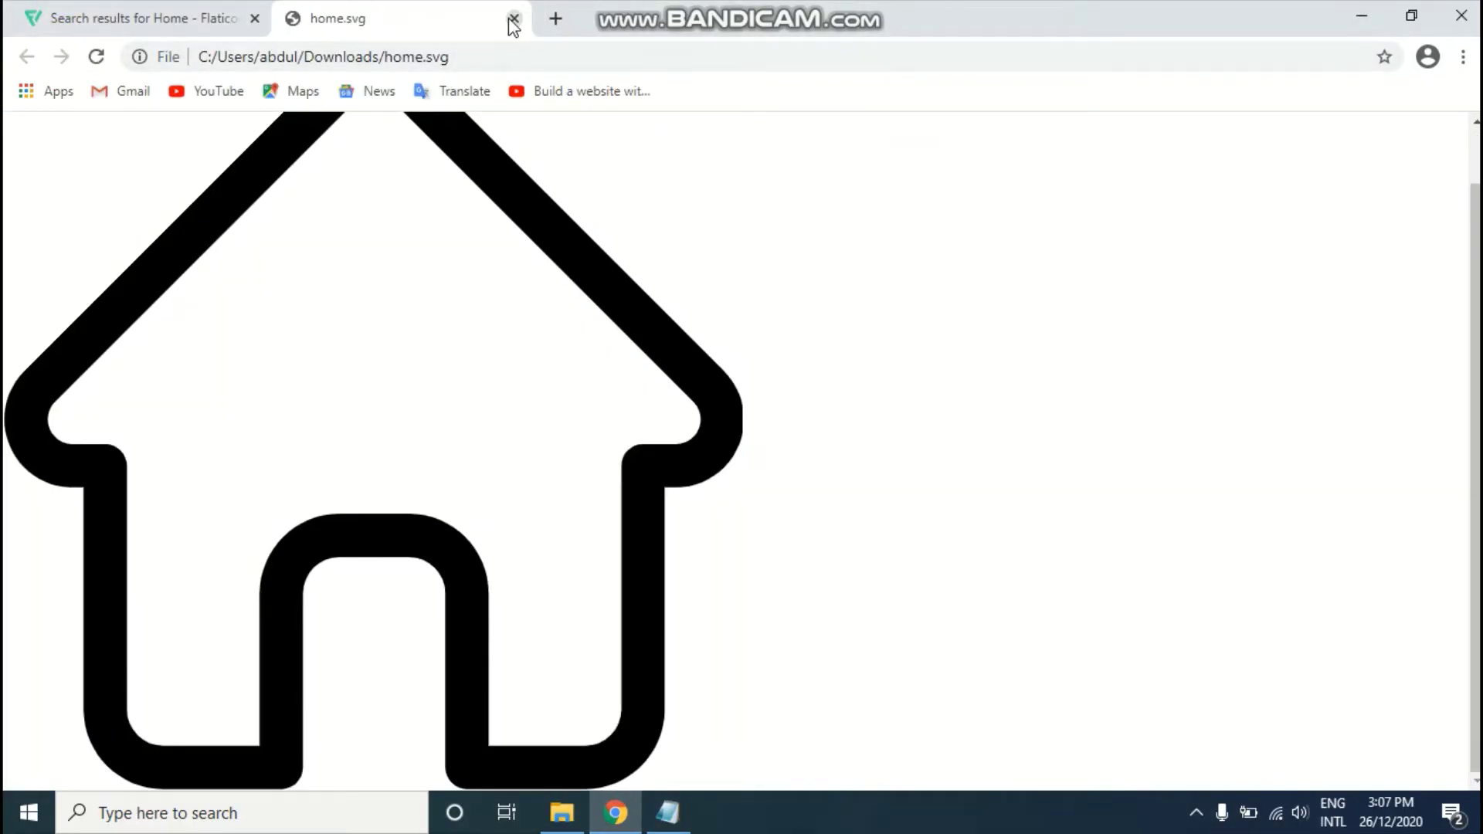
{"action": "scroll", "coordinate": [484, 334], "scroll_direction": "up", "scroll_amount": 1}
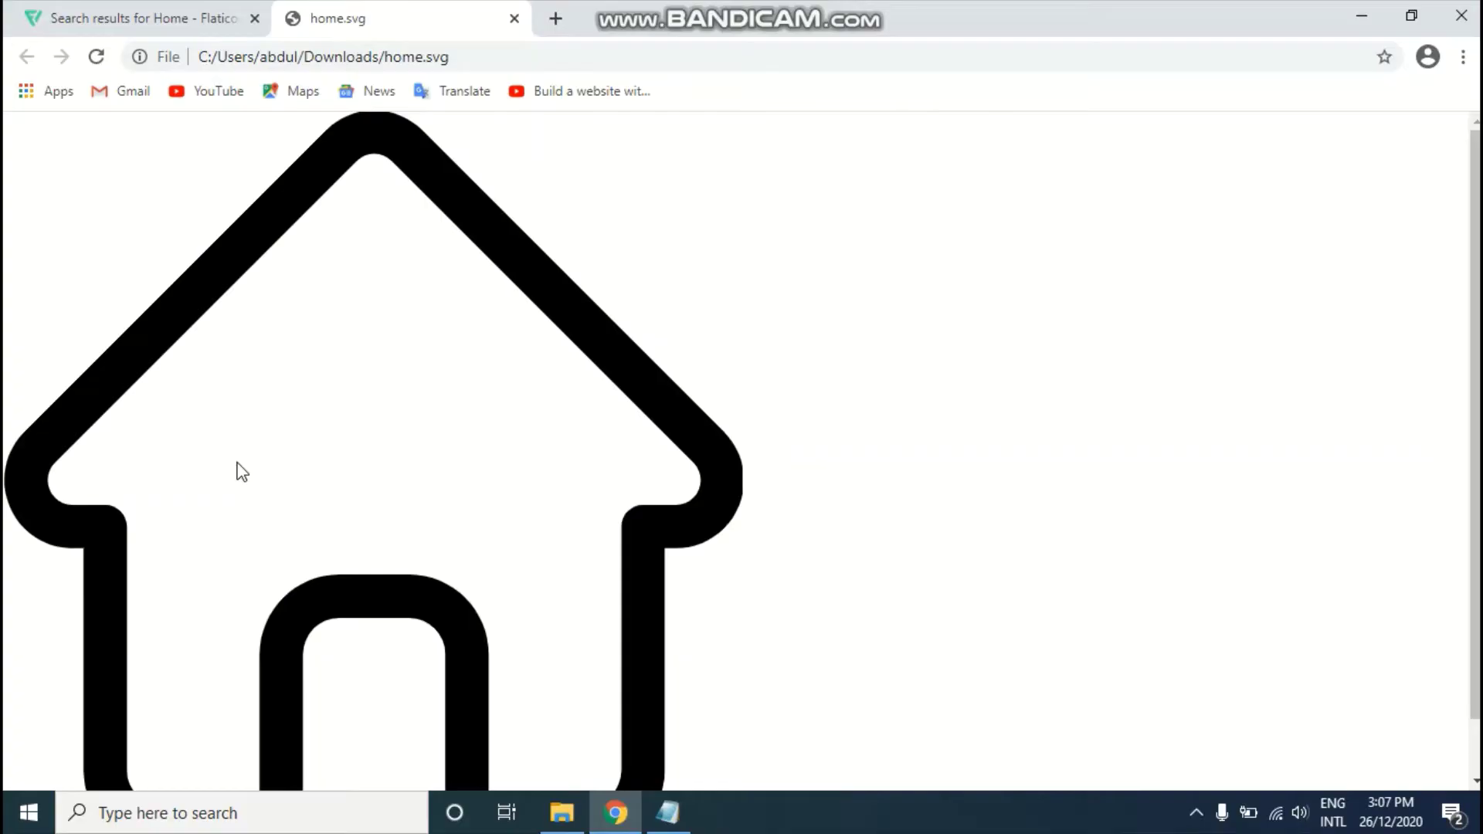
- Open icomoon.io in a new tab and reach the app's IcoMoon - Free icon set page
{"action": "key", "text": "ctrl+t"}
{"action": "type", "text": "ico"}
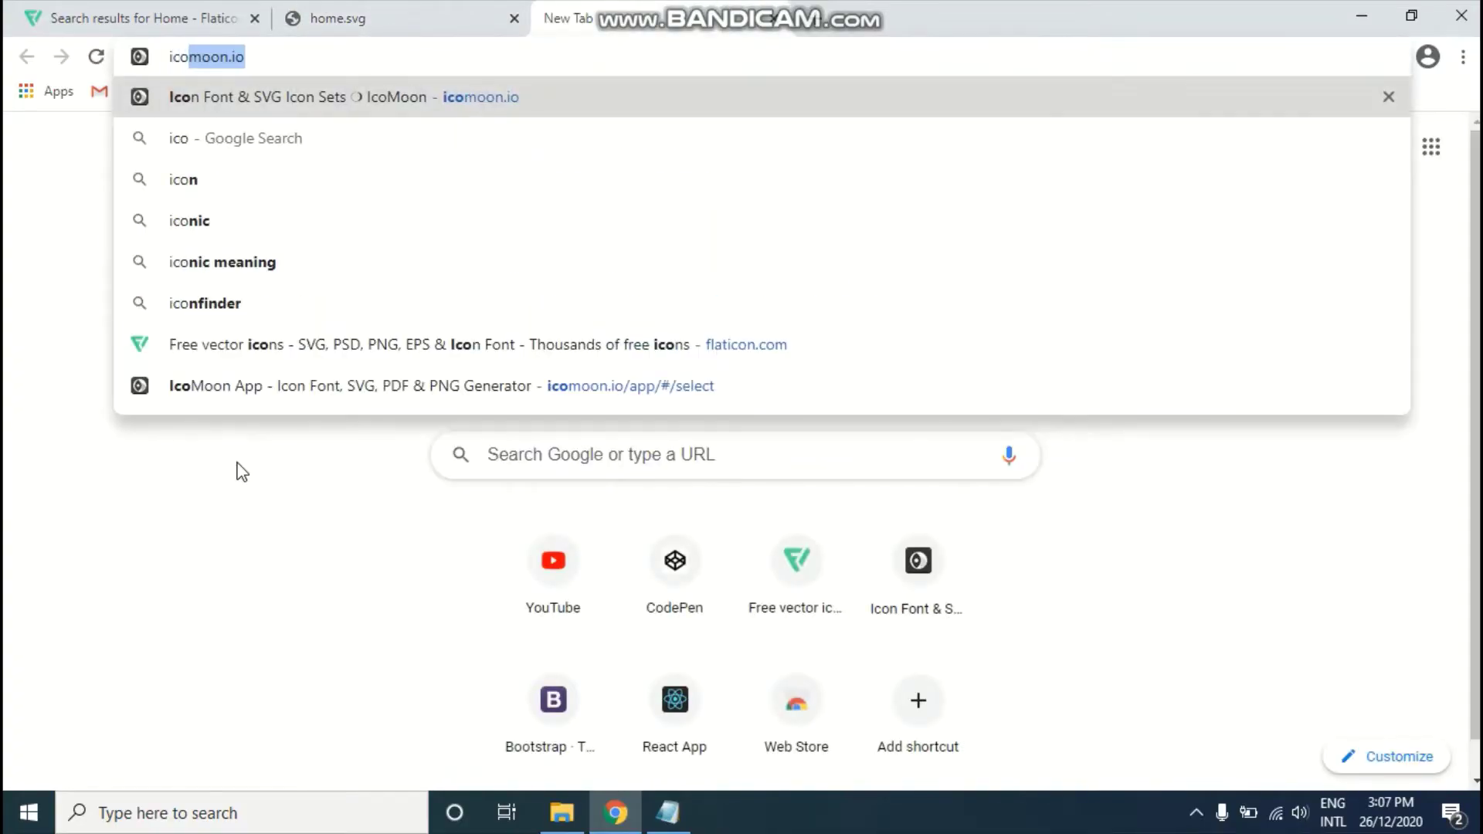
{"action": "key", "text": "Return"}
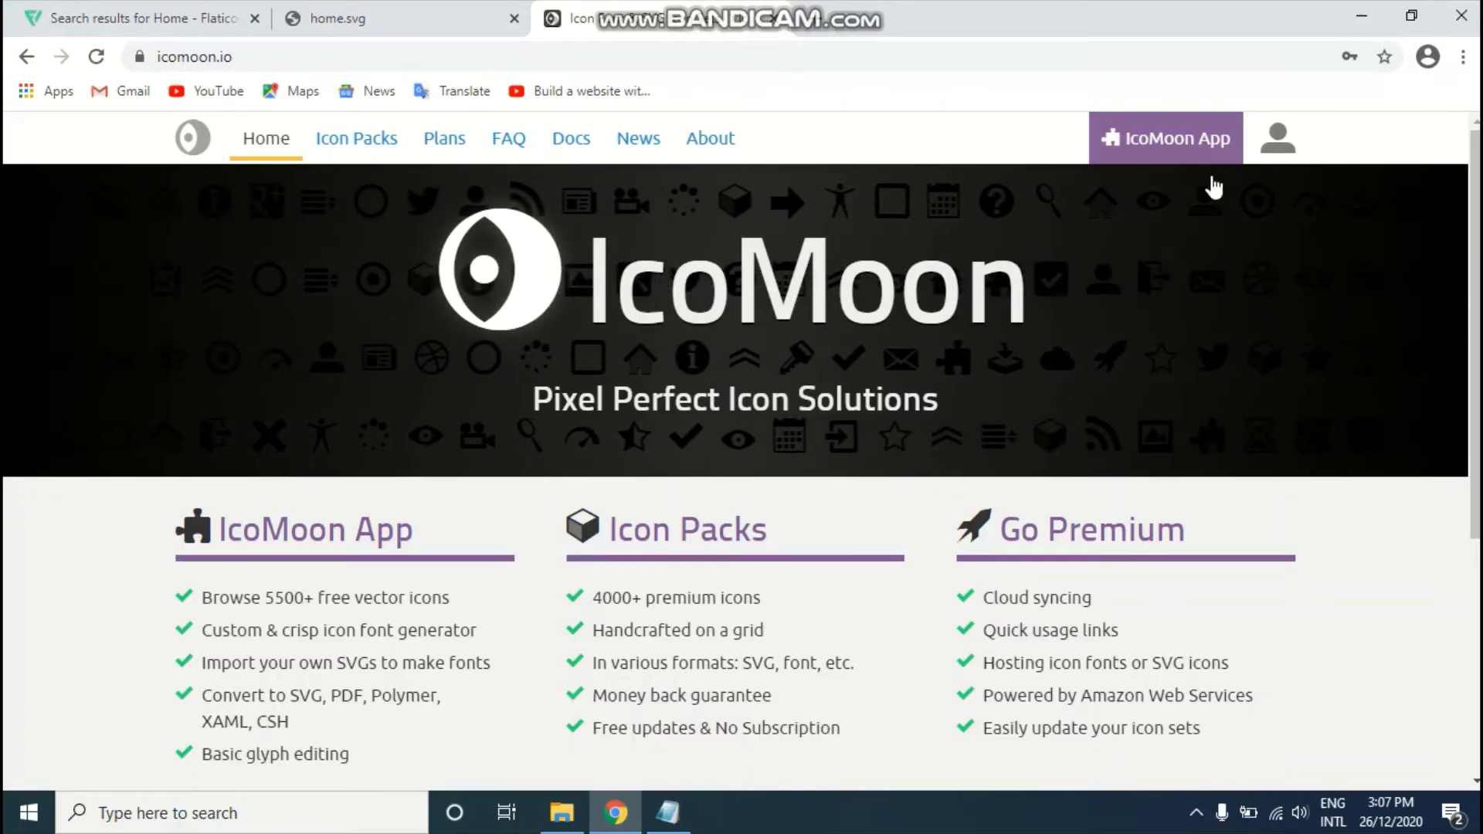
{"action": "left_click", "coordinate": [1274, 154]}
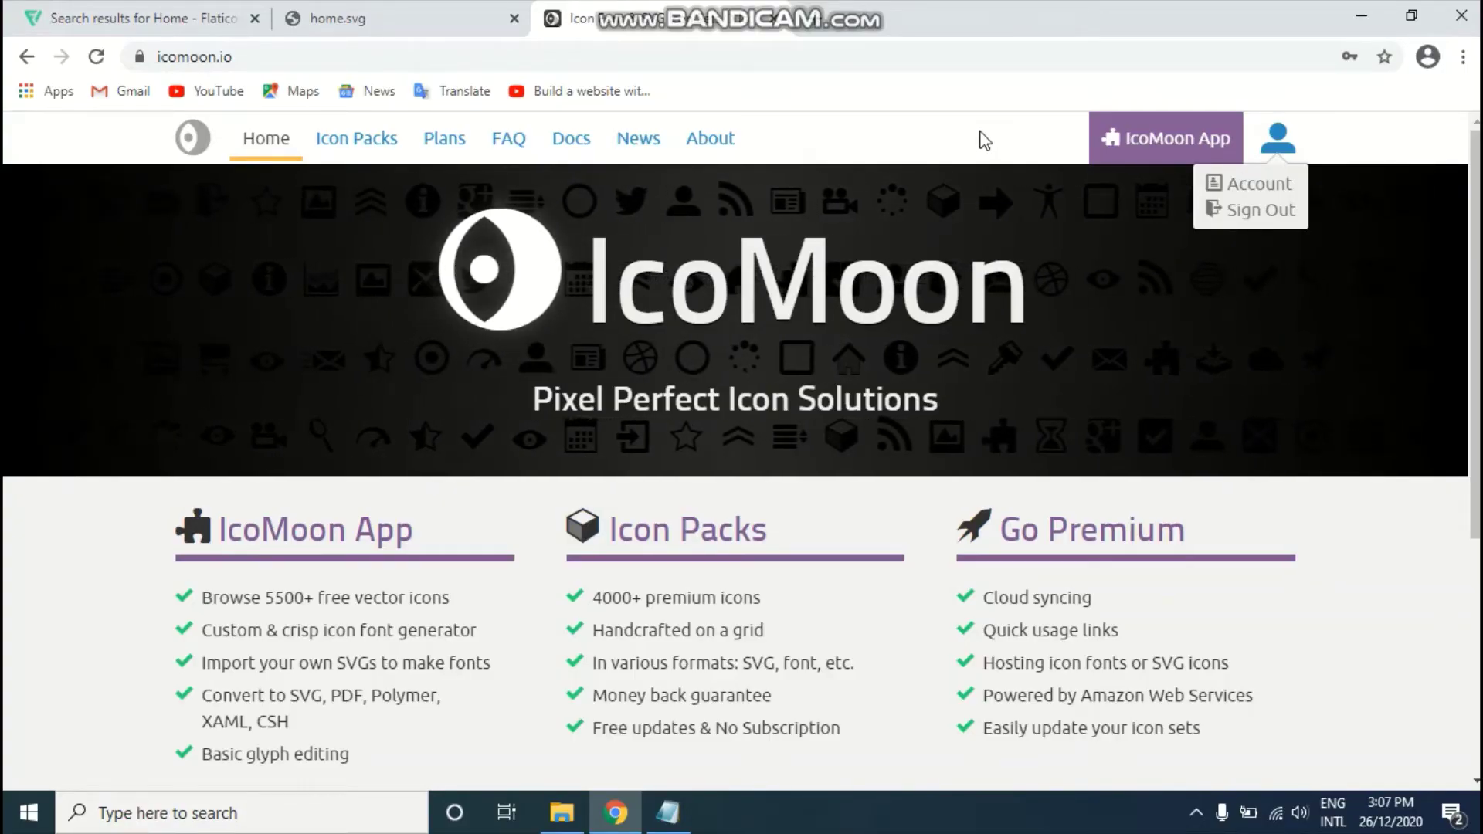
{"action": "left_click", "coordinate": [1215, 144]}
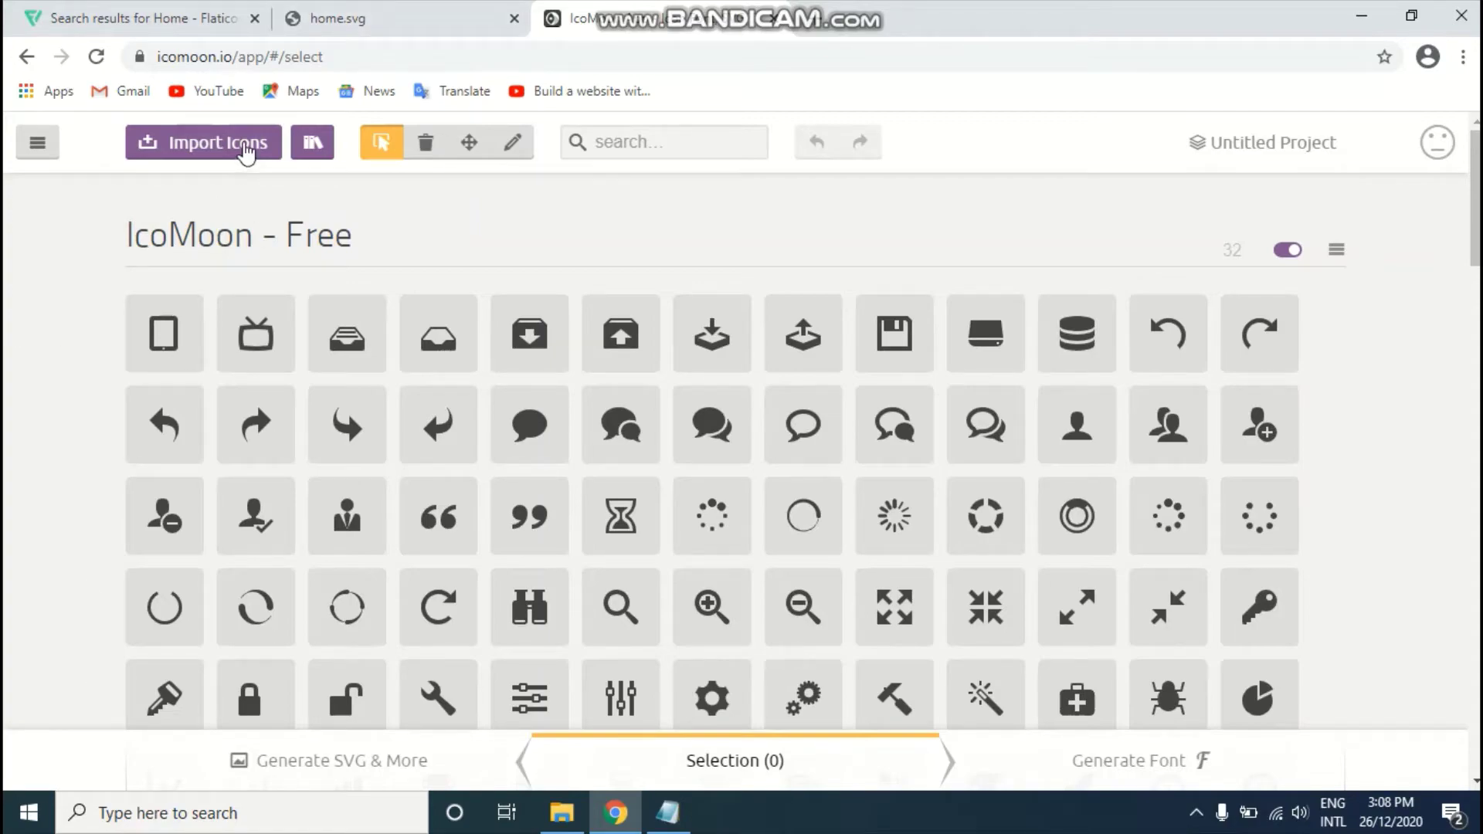
- Import home.svg into the IcoMoon - Free set and select the house icon (Selection 1)
{"action": "left_click", "coordinate": [246, 149]}
{"action": "left_click", "coordinate": [104, 10]}
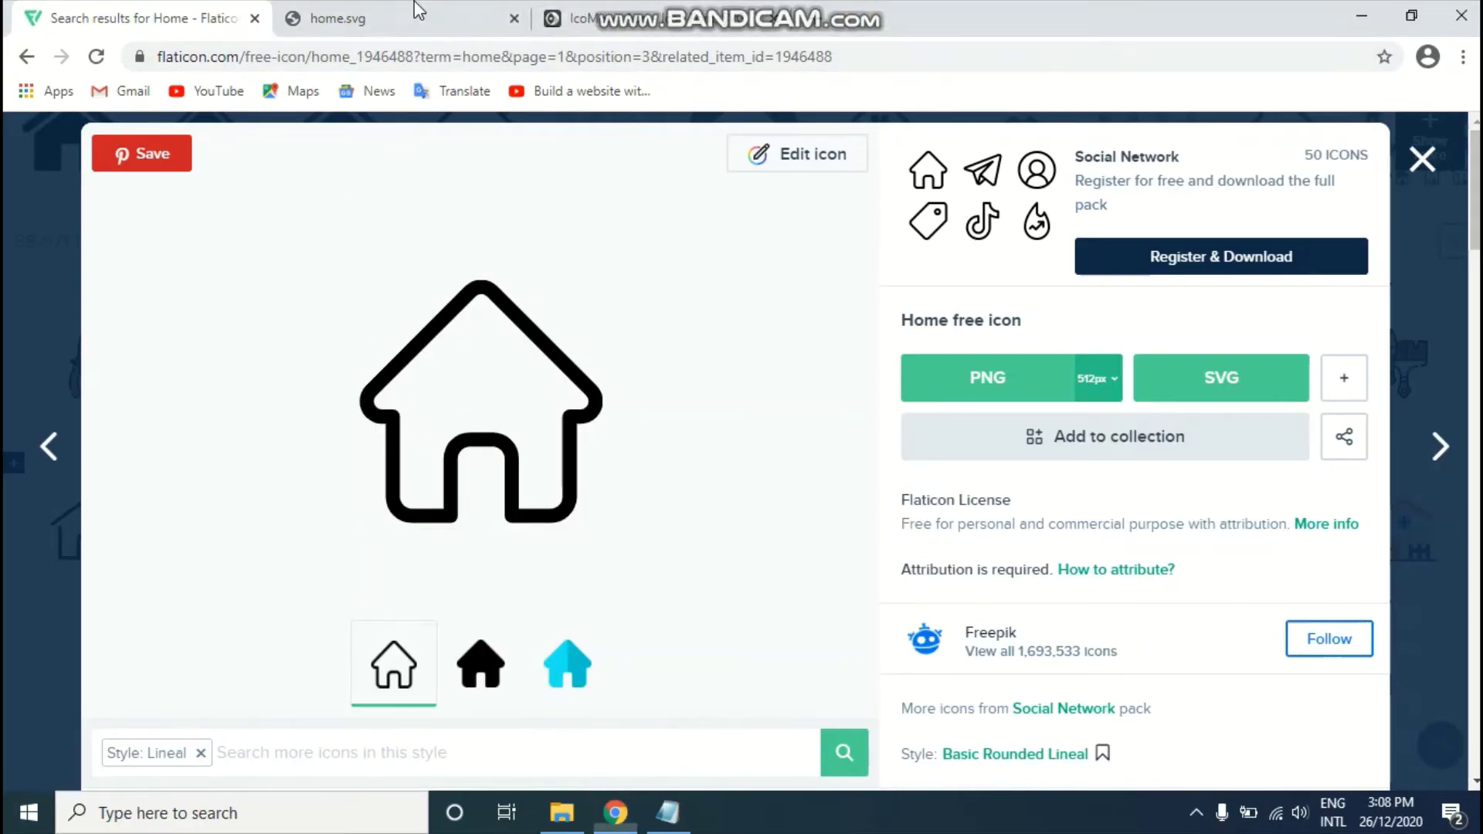
{"action": "left_click", "coordinate": [568, 18]}
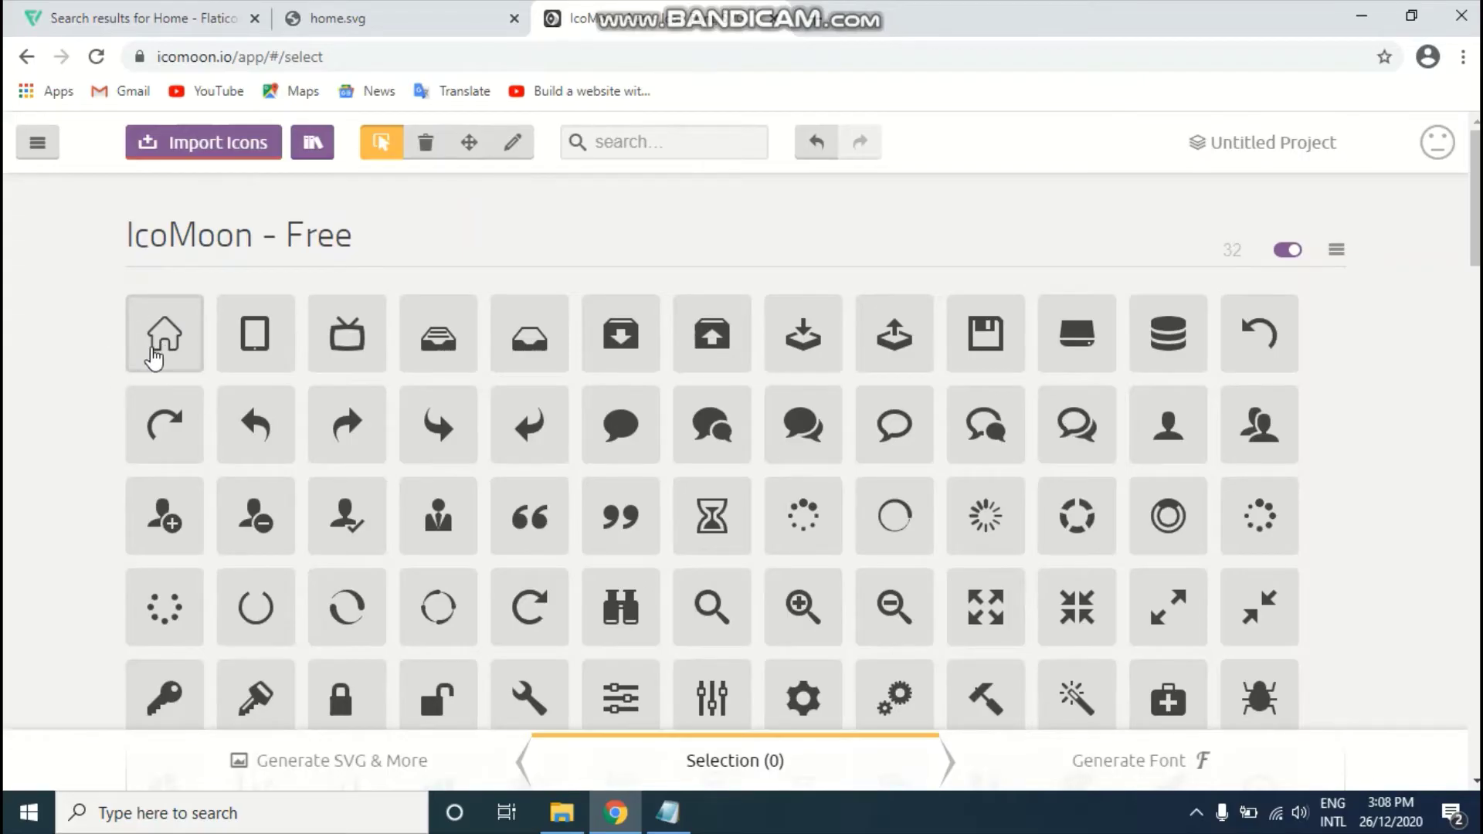
{"action": "left_click", "coordinate": [157, 357]}
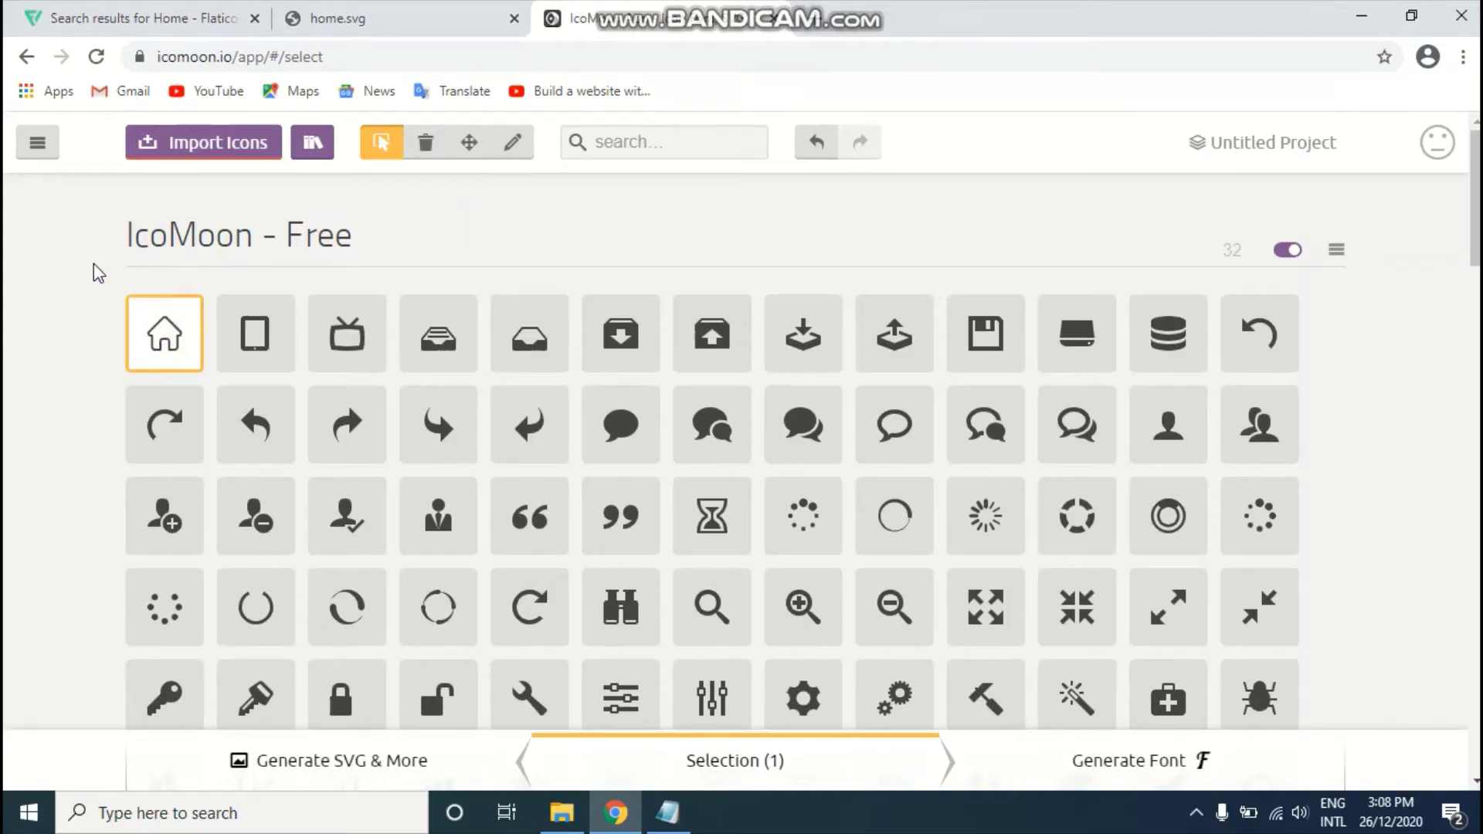
{"action": "left_click_drag", "start_coordinate": [309, 251], "coordinate": [398, 239]}
{"action": "left_click", "coordinate": [175, 334]}
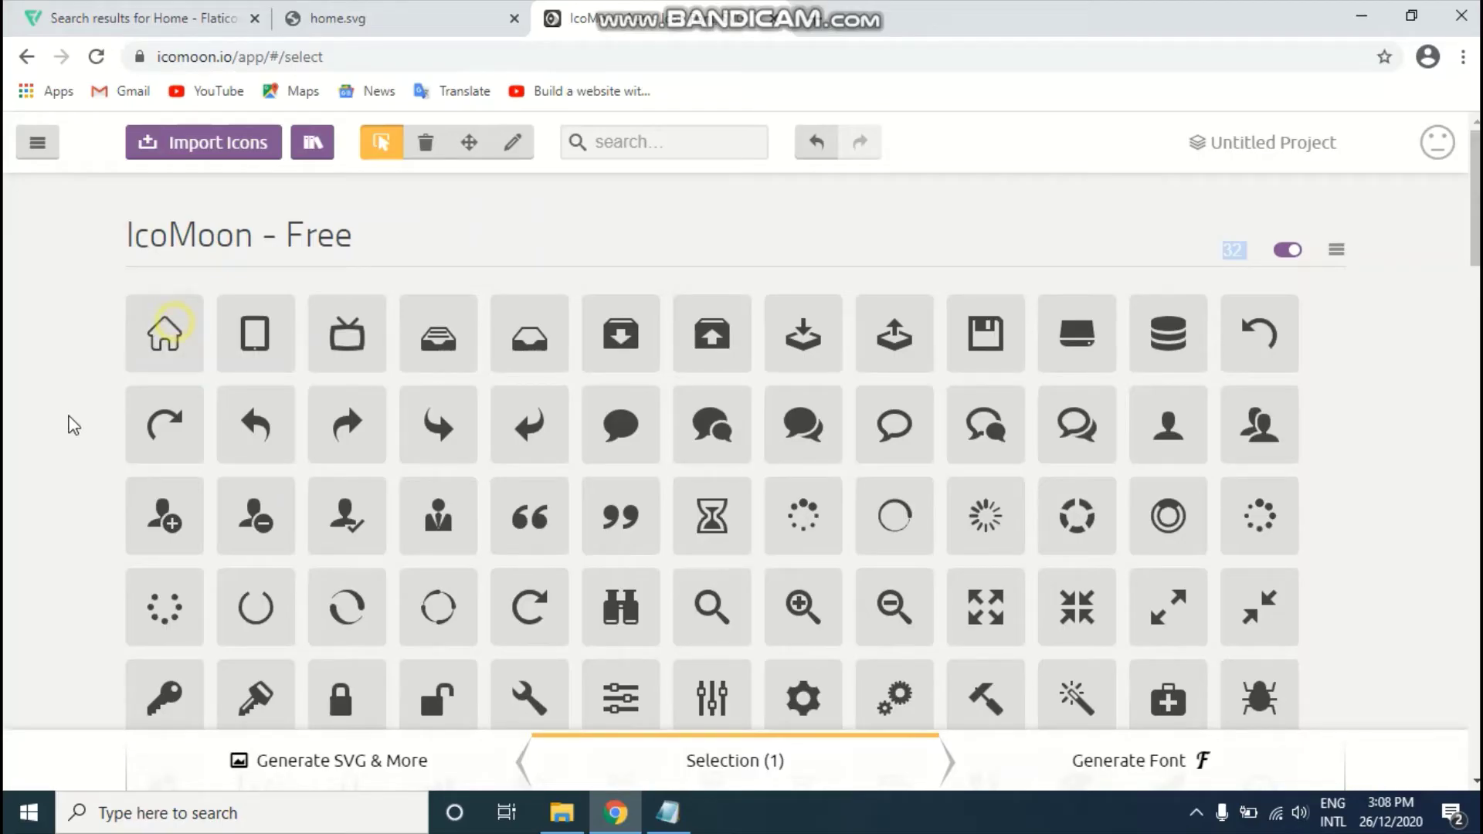
{"action": "left_click", "coordinate": [144, 345]}
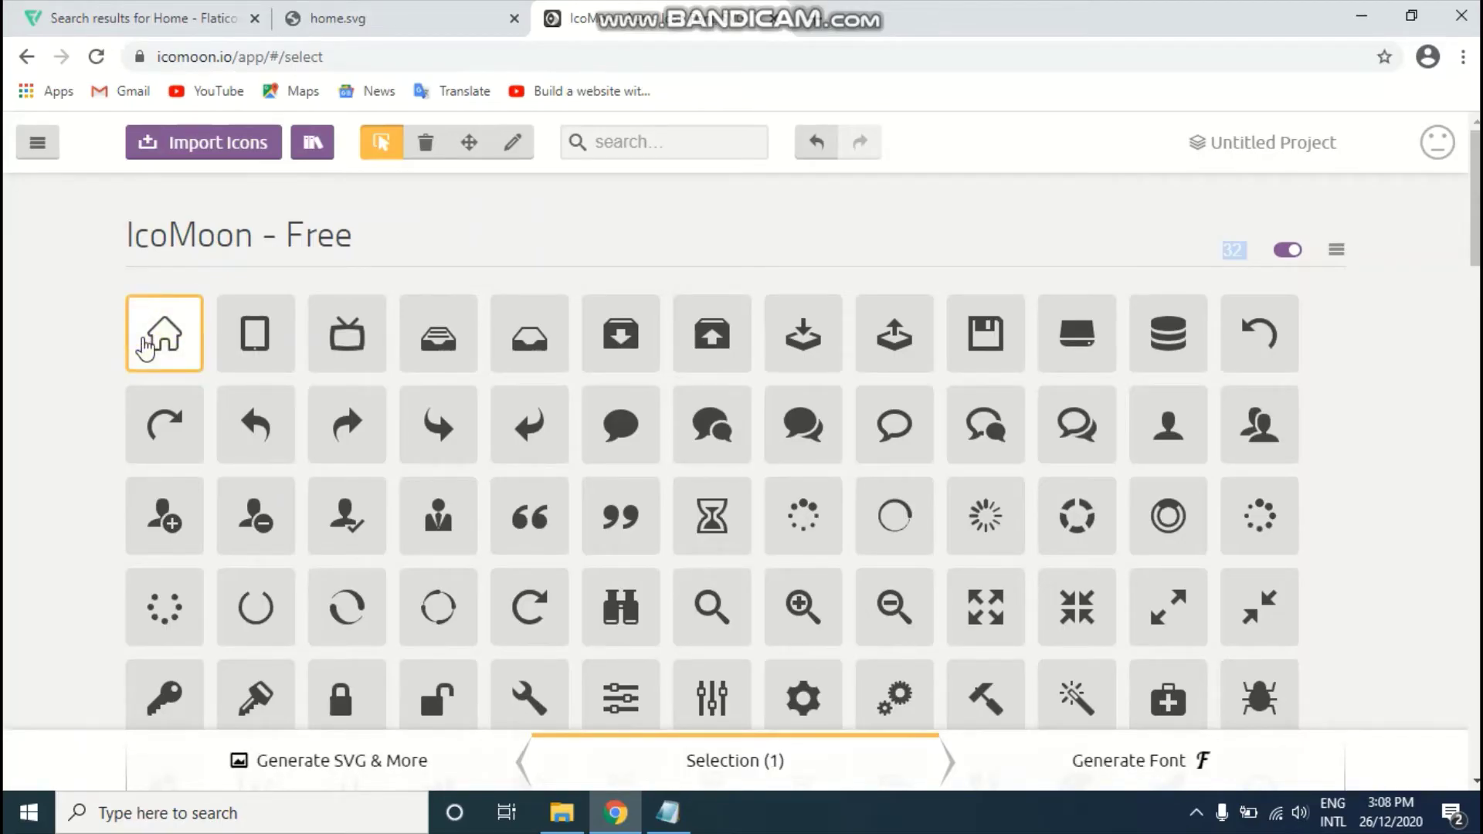
{"action": "left_click", "coordinate": [13, 593]}
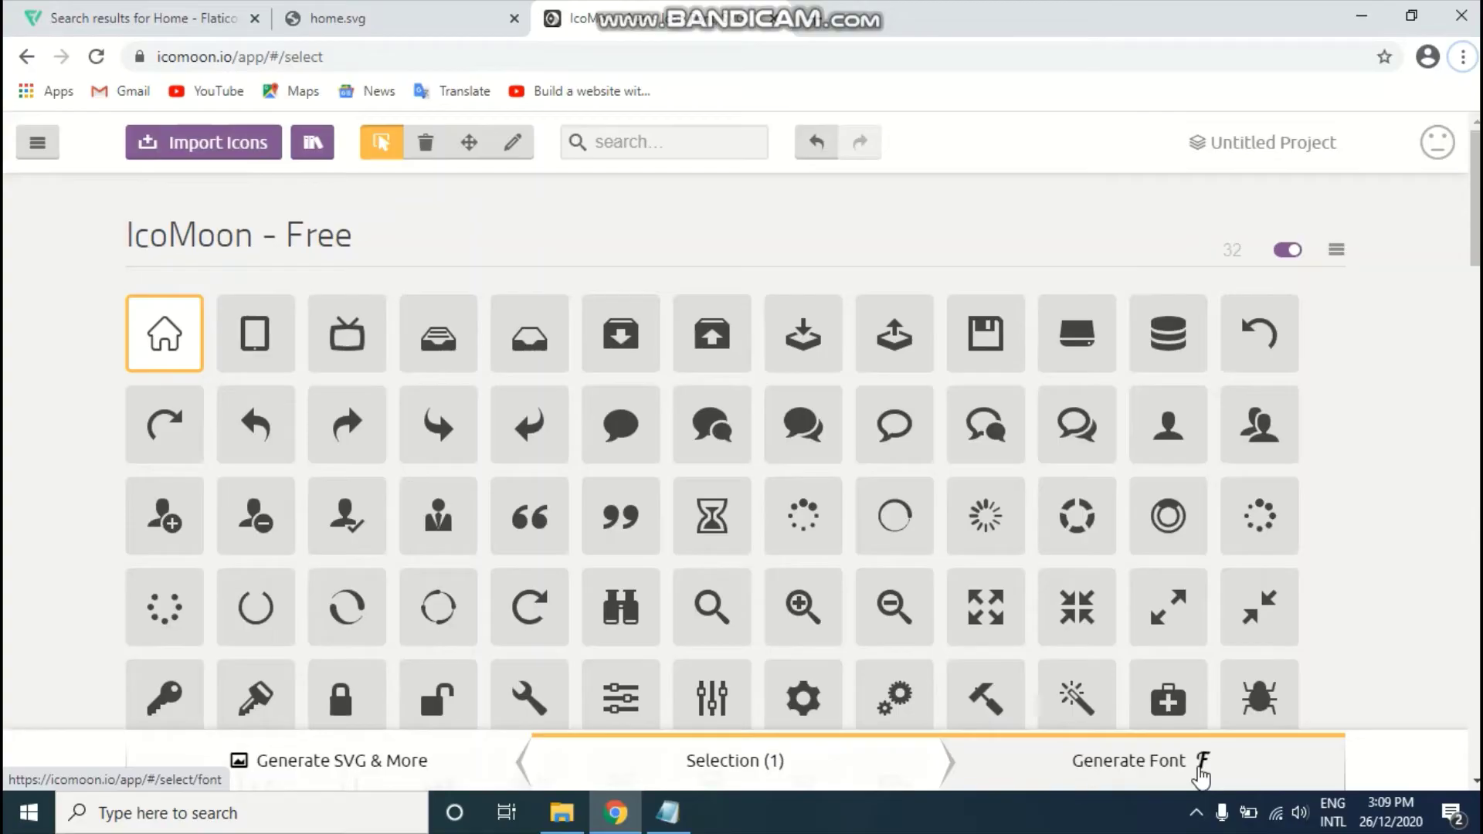
- Generate the font from the selected home icon and review its e900 glyph details
{"action": "left_click", "coordinate": [1202, 777]}
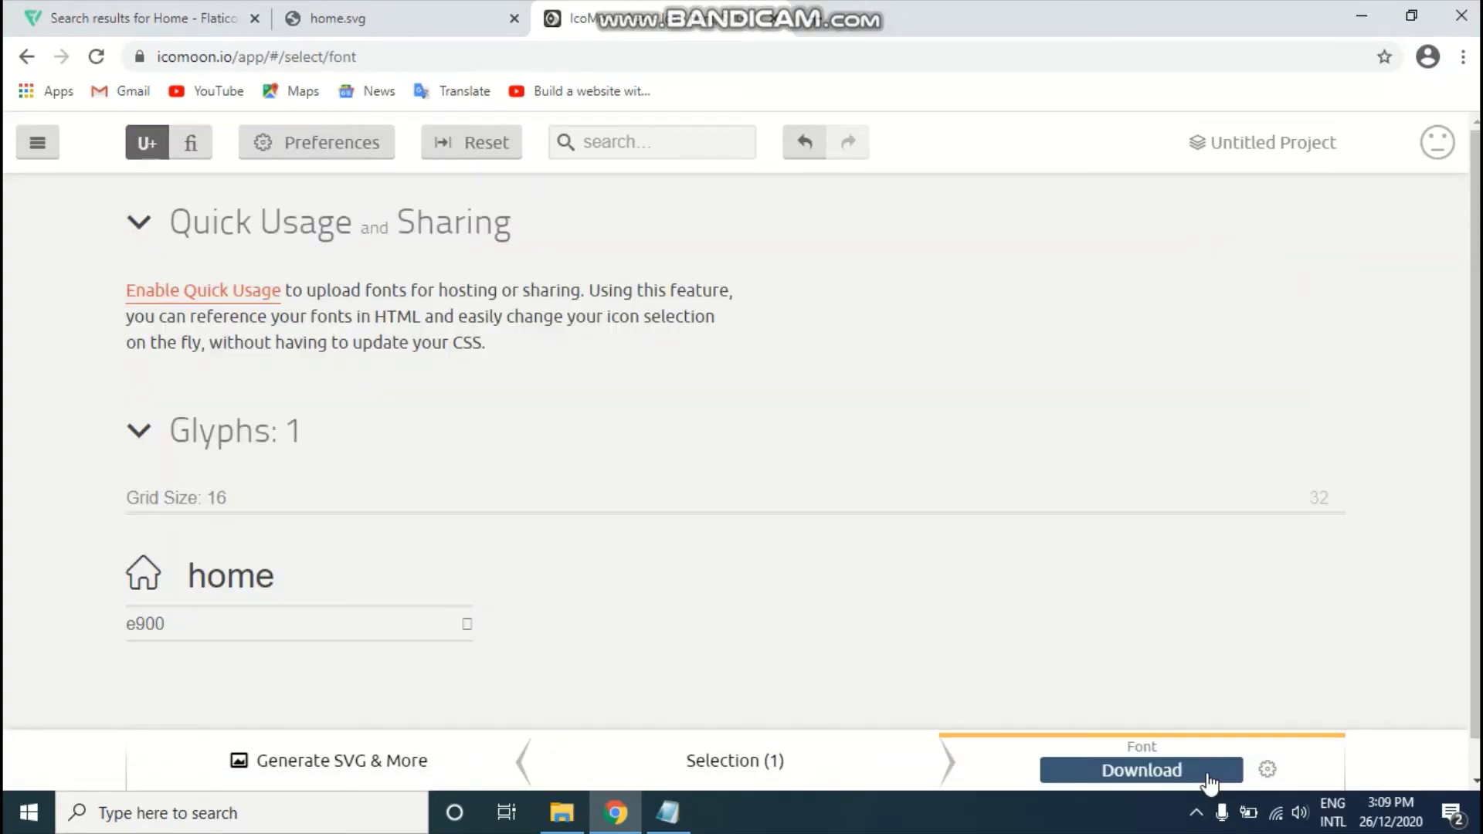
{"action": "scroll", "coordinate": [65, 618], "scroll_direction": "down", "scroll_amount": 1}
{"action": "double_click", "coordinate": [59, 507]}
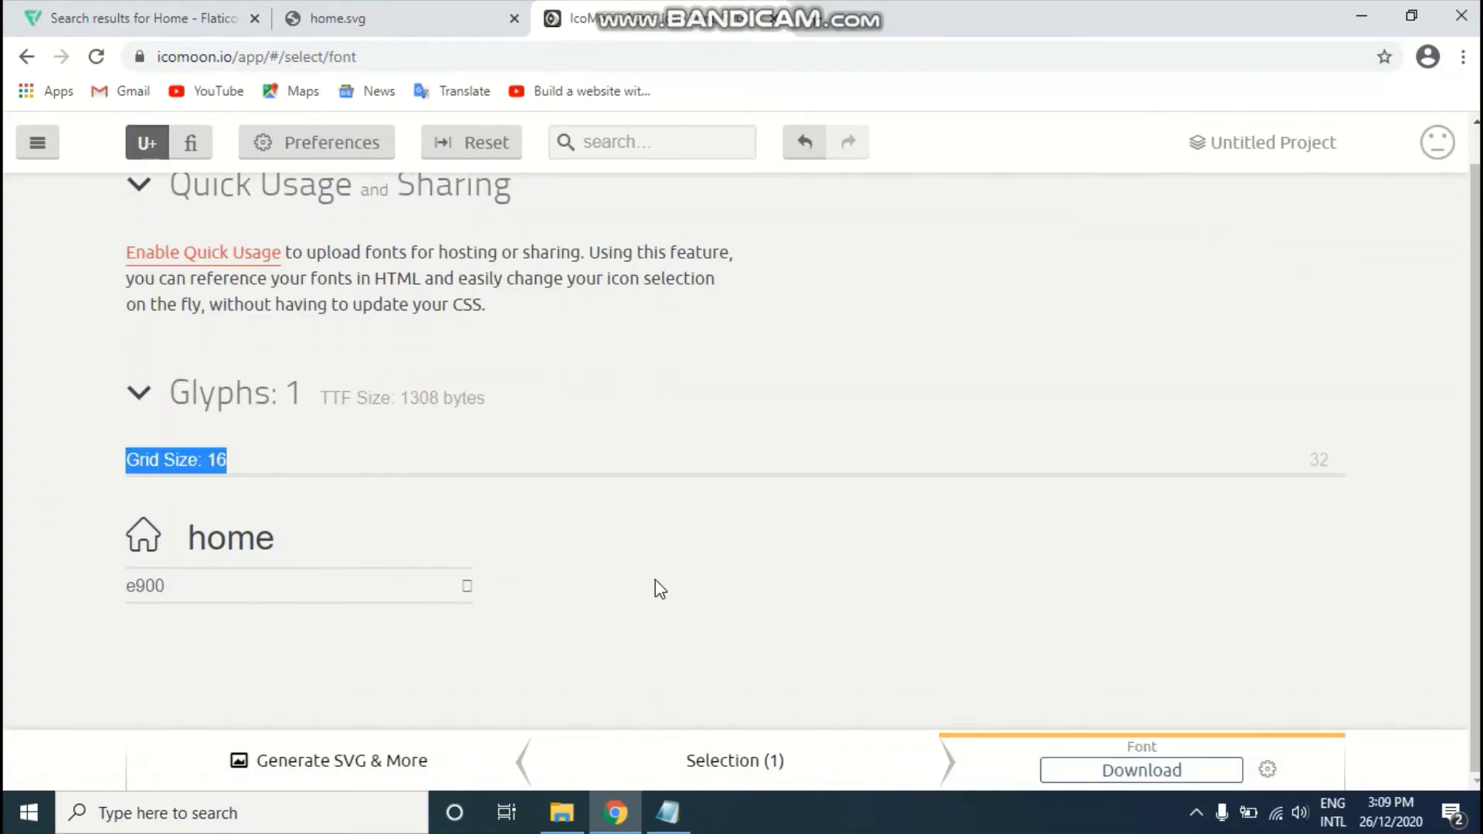
{"action": "left_click", "coordinate": [652, 587]}
{"action": "scroll", "coordinate": [11, 576], "scroll_direction": "up", "scroll_amount": 1}
{"action": "left_click_drag", "start_coordinate": [90, 292], "coordinate": [513, 639]}
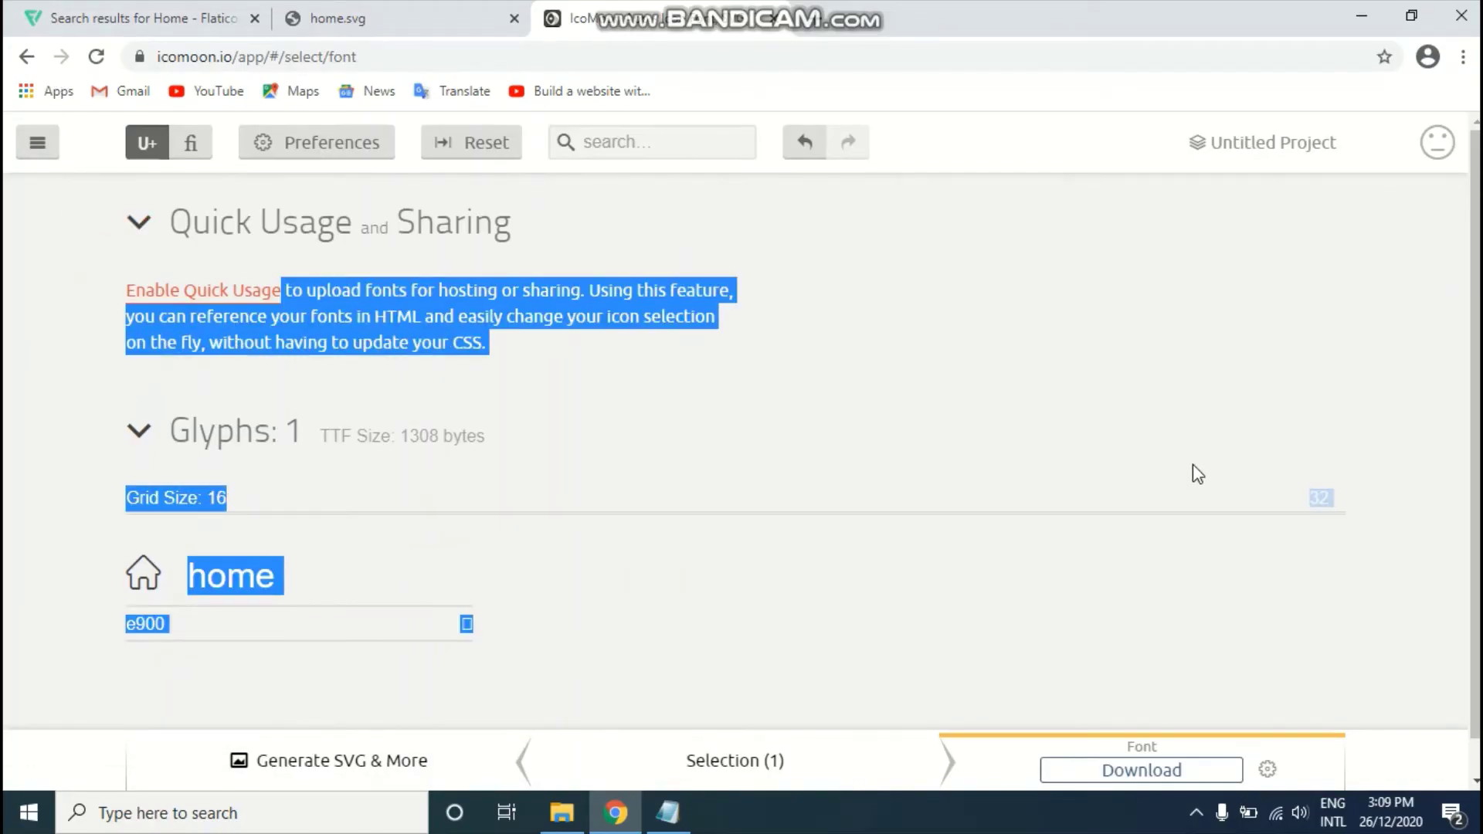
{"action": "scroll", "coordinate": [1221, 580], "scroll_direction": "down", "scroll_amount": 1}
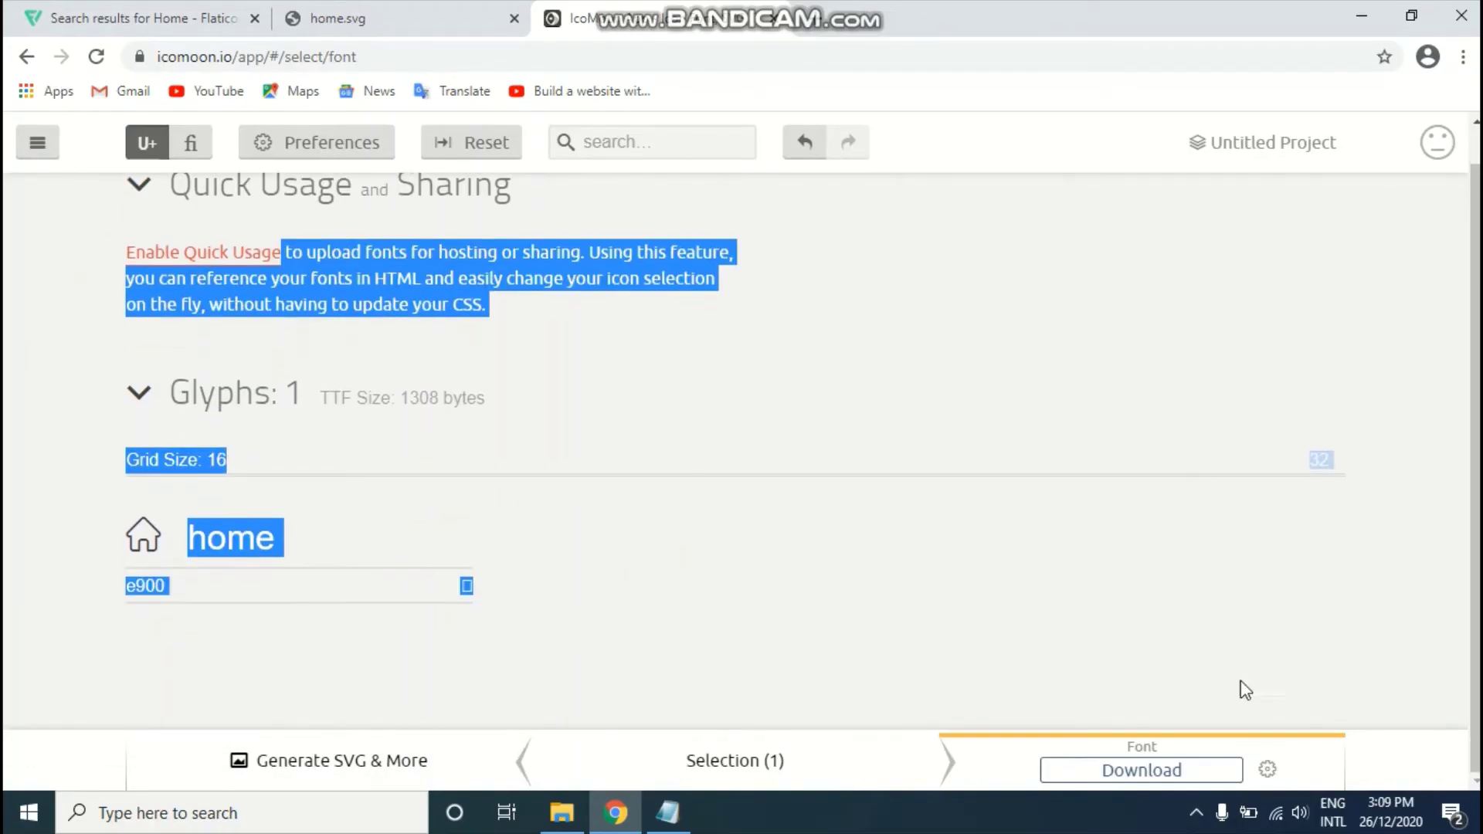
- Download the font as icomoon.zip and show it in the Downloads folder
{"action": "left_click", "coordinate": [1171, 773]}
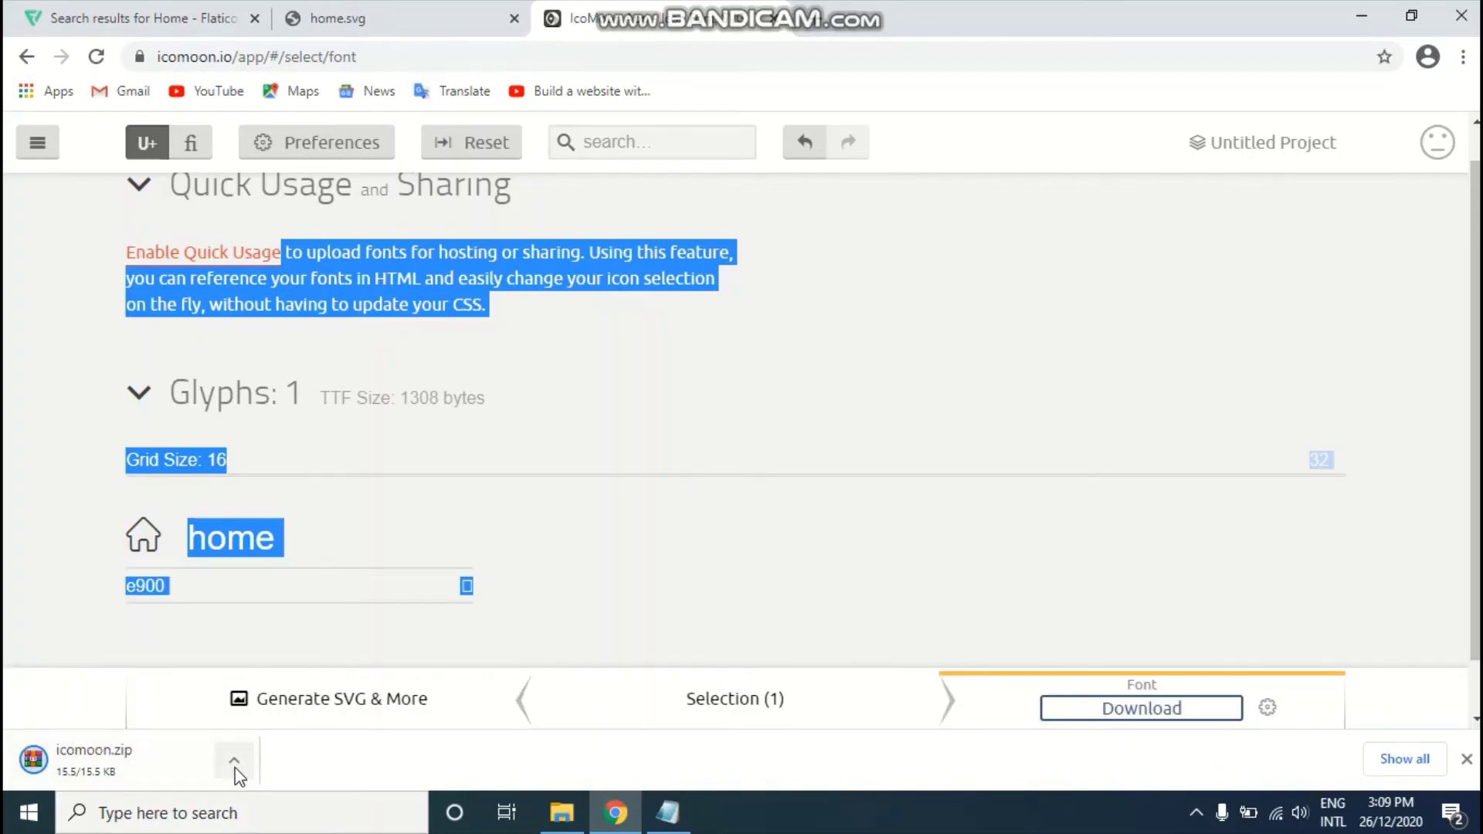
{"action": "left_click", "coordinate": [235, 767]}
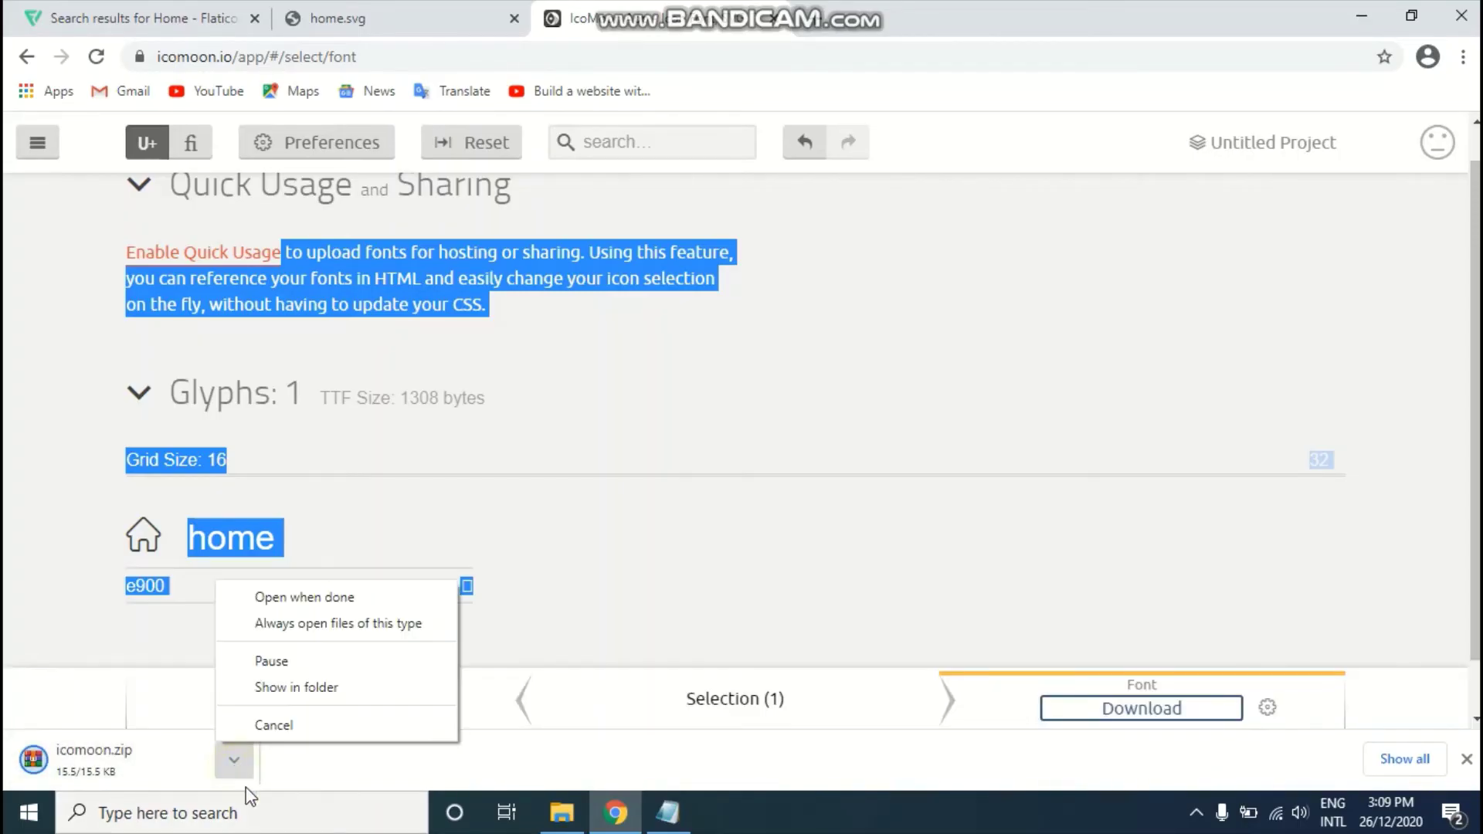
{"action": "left_click", "coordinate": [358, 697]}
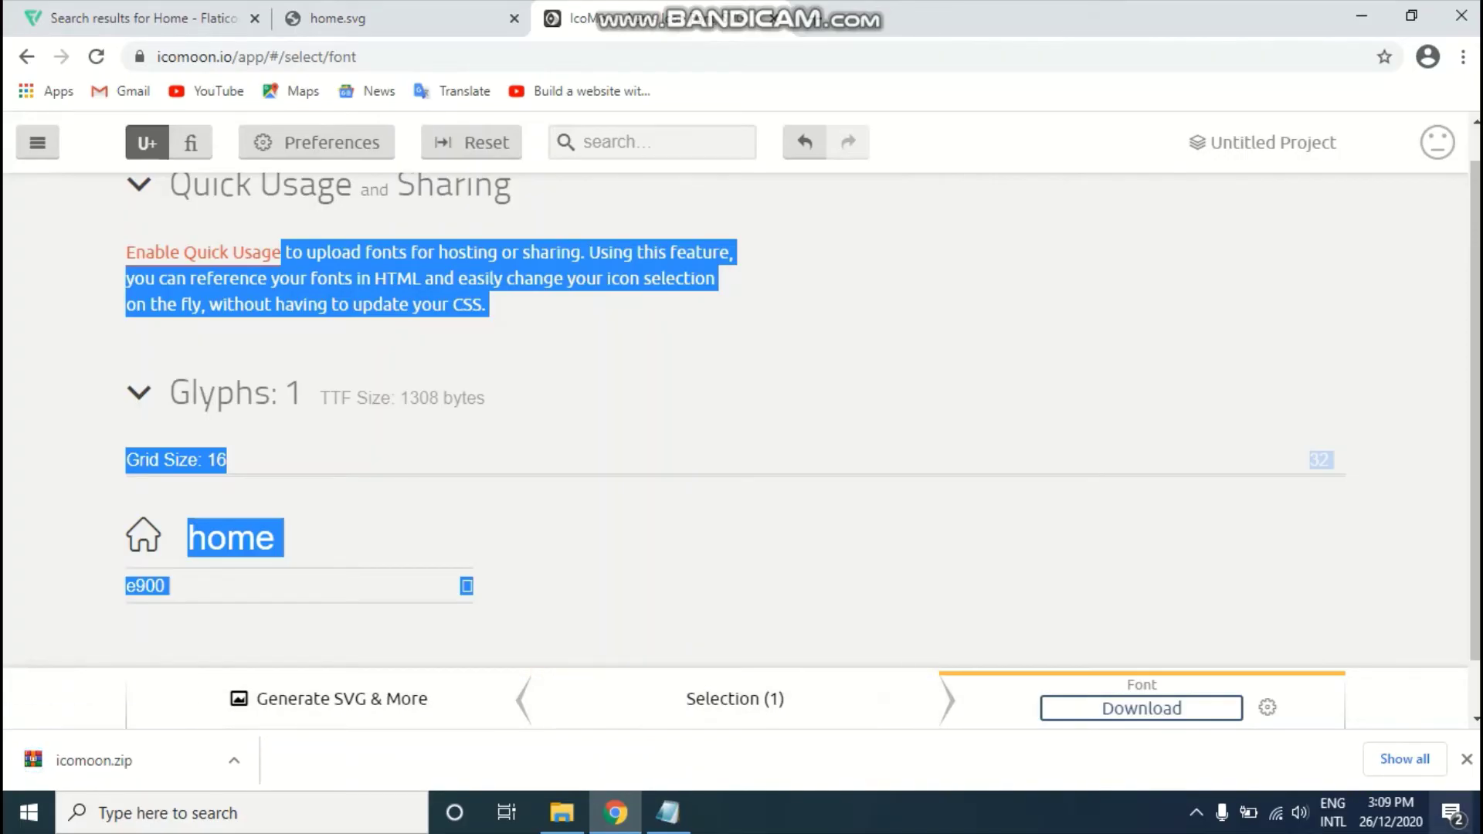
{"action": "left_click", "coordinate": [1452, 814]}
{"action": "left_click", "coordinate": [1413, 689]}
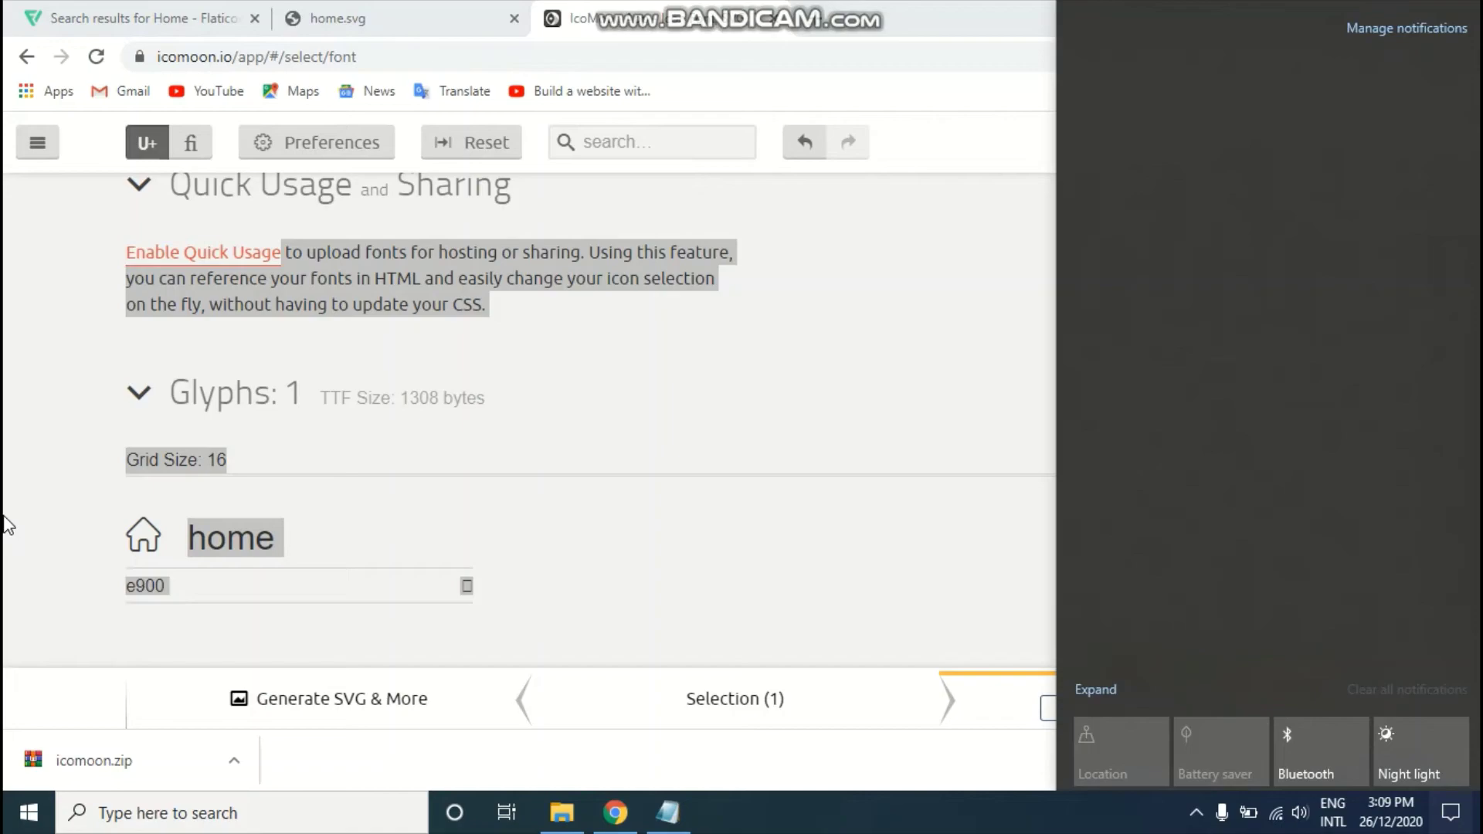
{"action": "left_click", "coordinate": [14, 478]}
{"action": "left_click", "coordinate": [14, 474]}
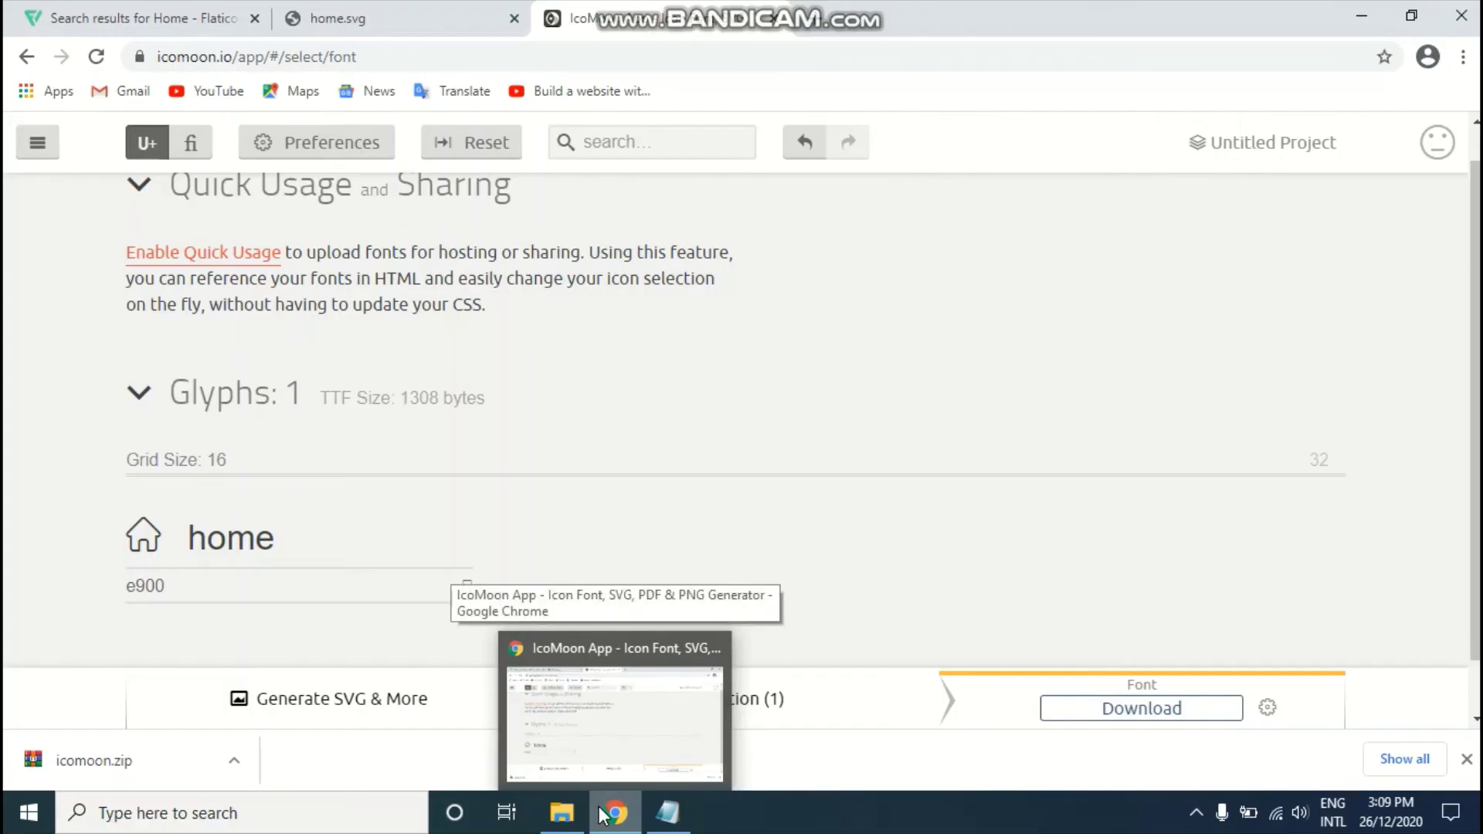
{"action": "left_click", "coordinate": [563, 822]}
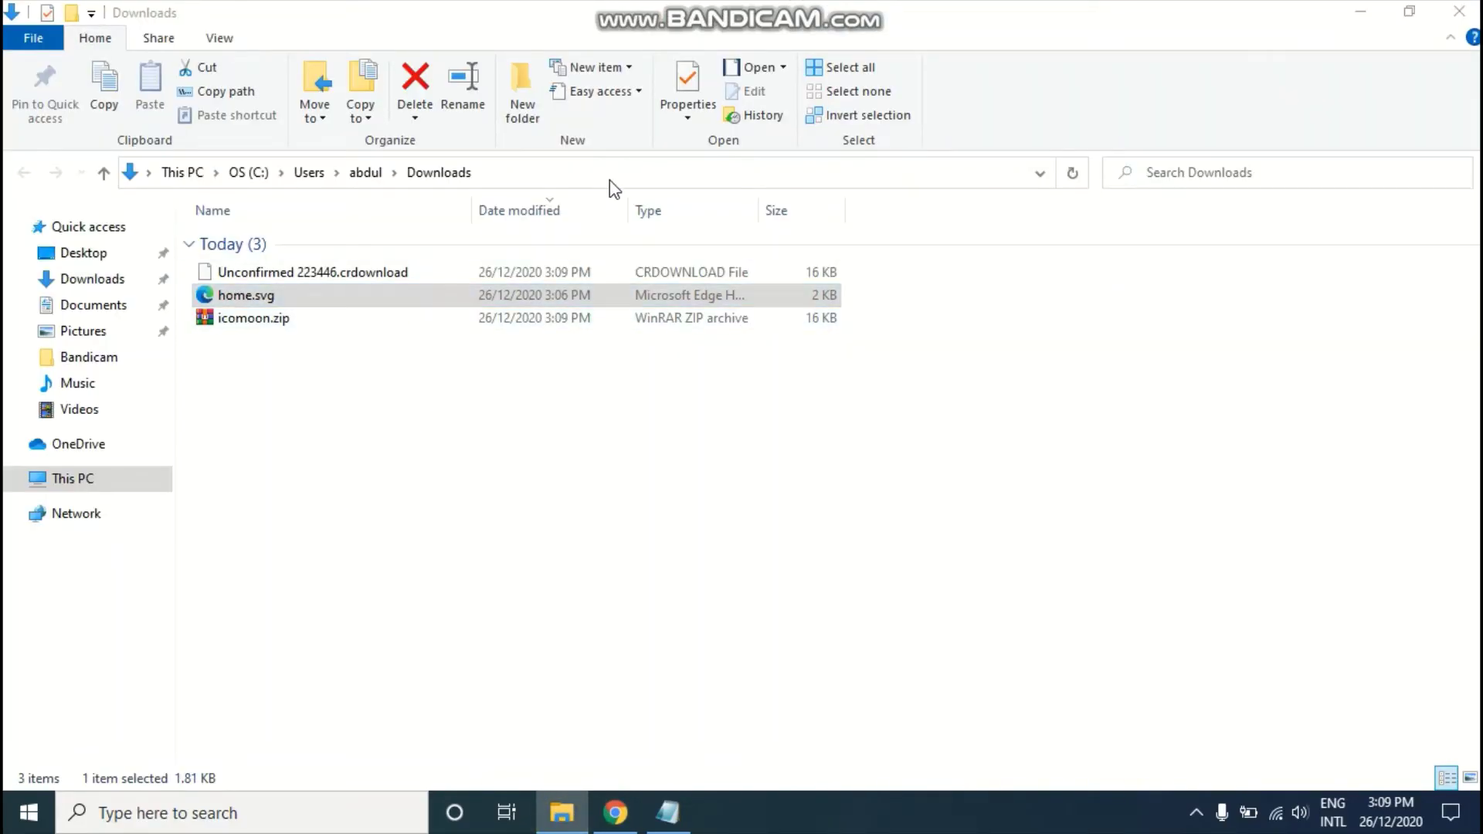
- Extract icomoon.zip into an icomoon folder
{"action": "left_click", "coordinate": [628, 170]}
{"action": "left_click", "coordinate": [855, 182]}
{"action": "key", "text": "Escape"}
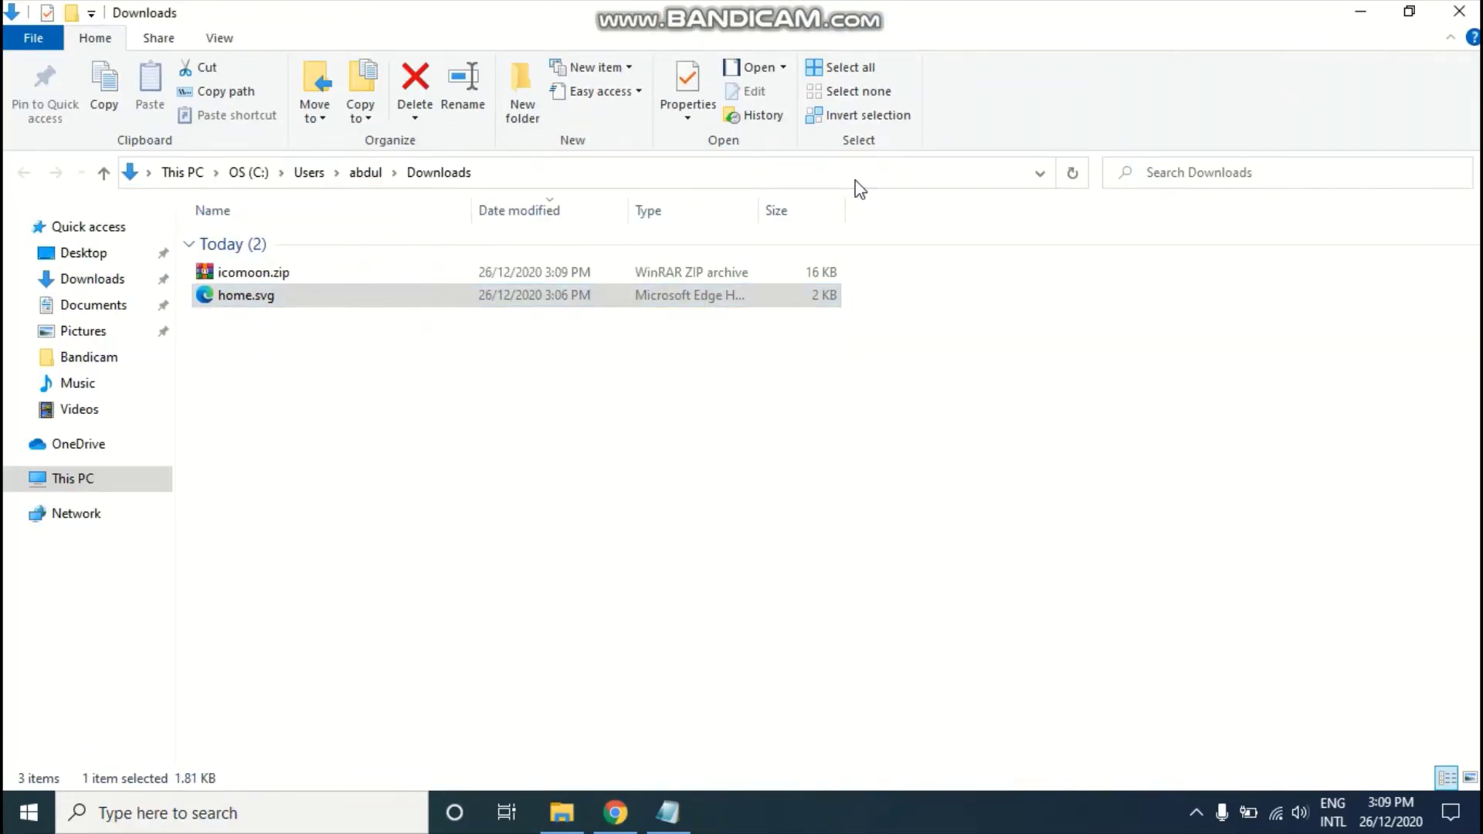
{"action": "left_click", "coordinate": [283, 274]}
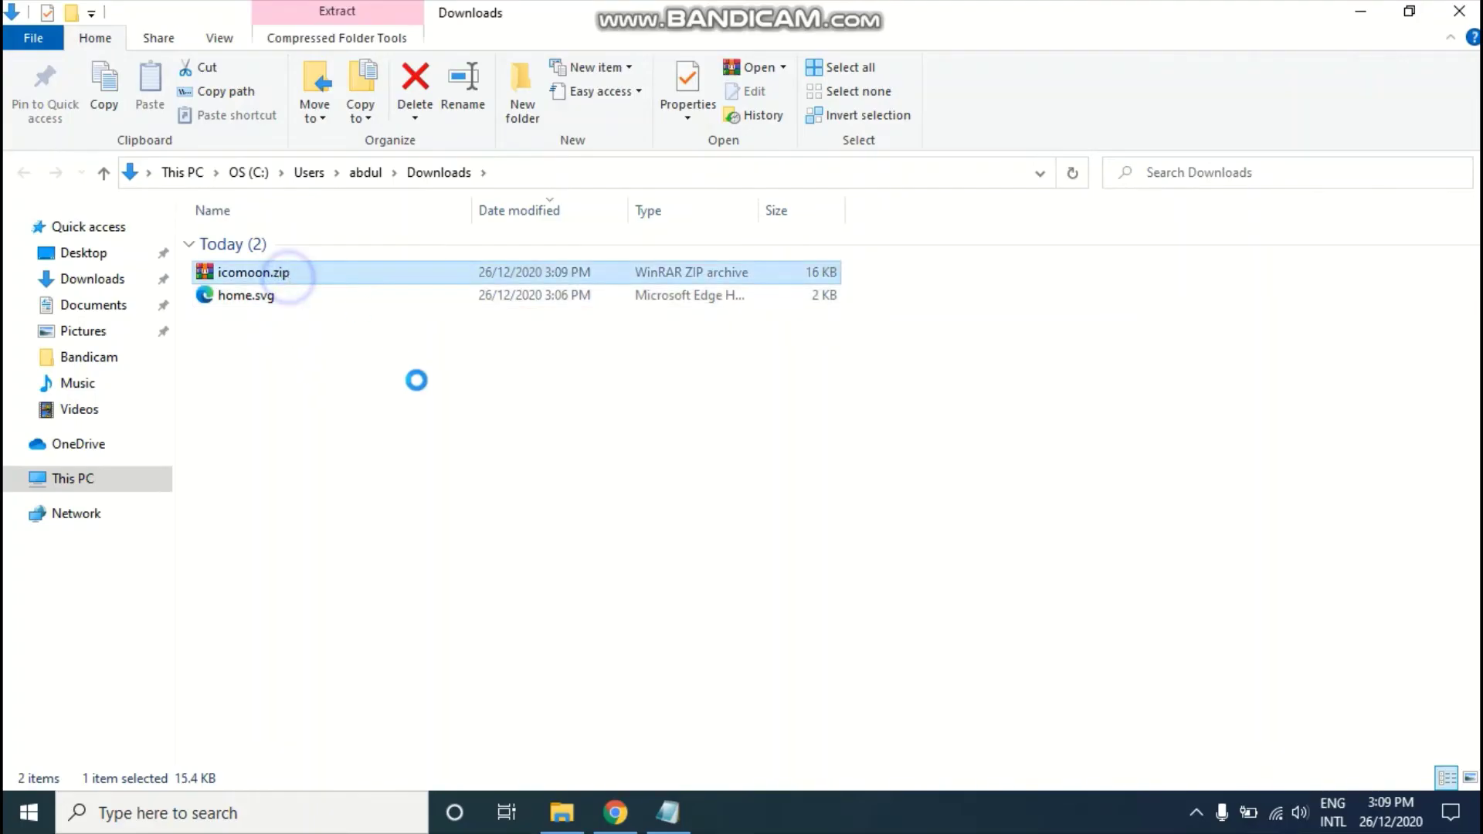
{"action": "right_click", "coordinate": [289, 266]}
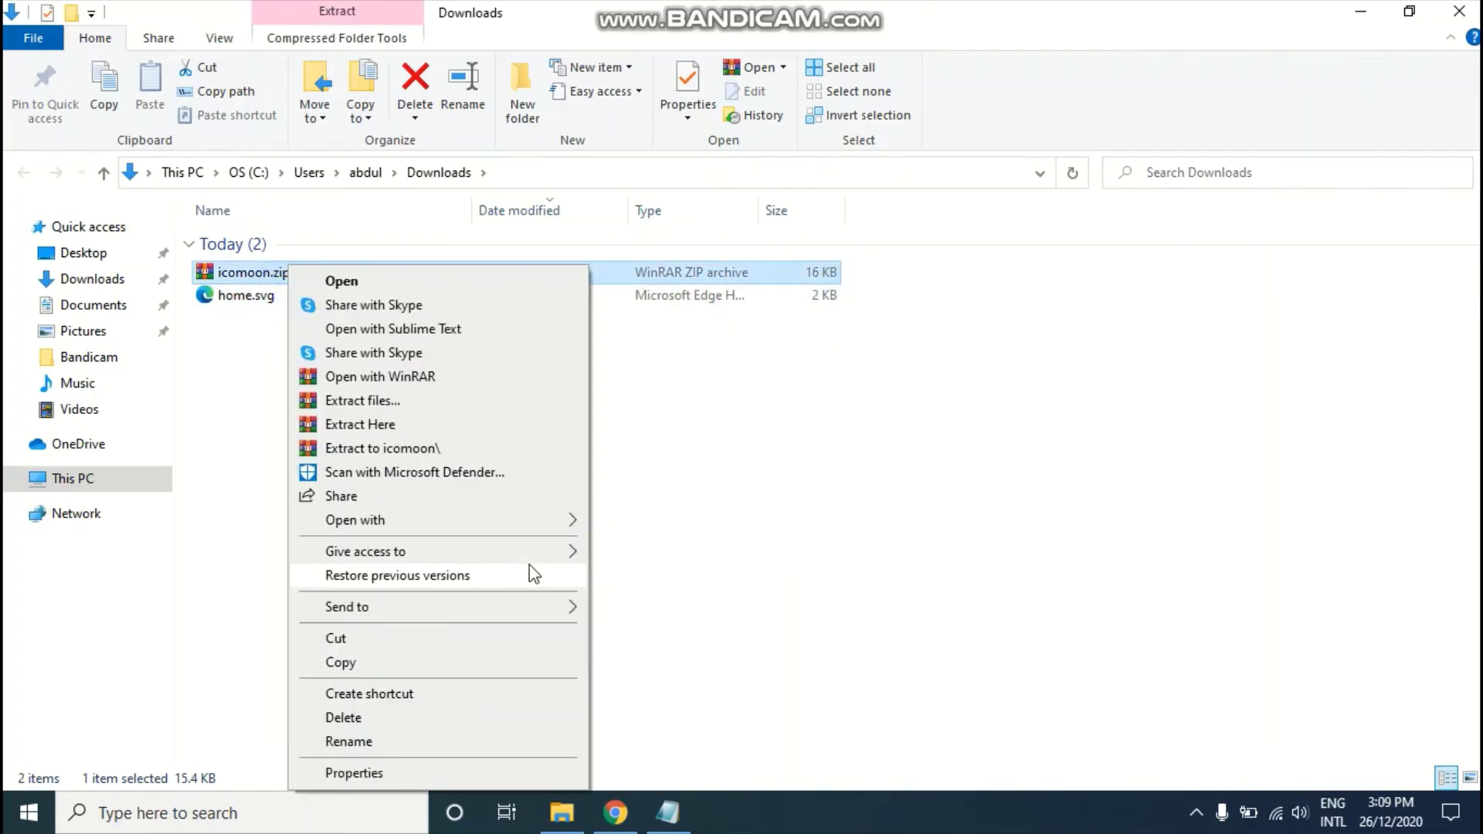
{"action": "left_click", "coordinate": [473, 451]}
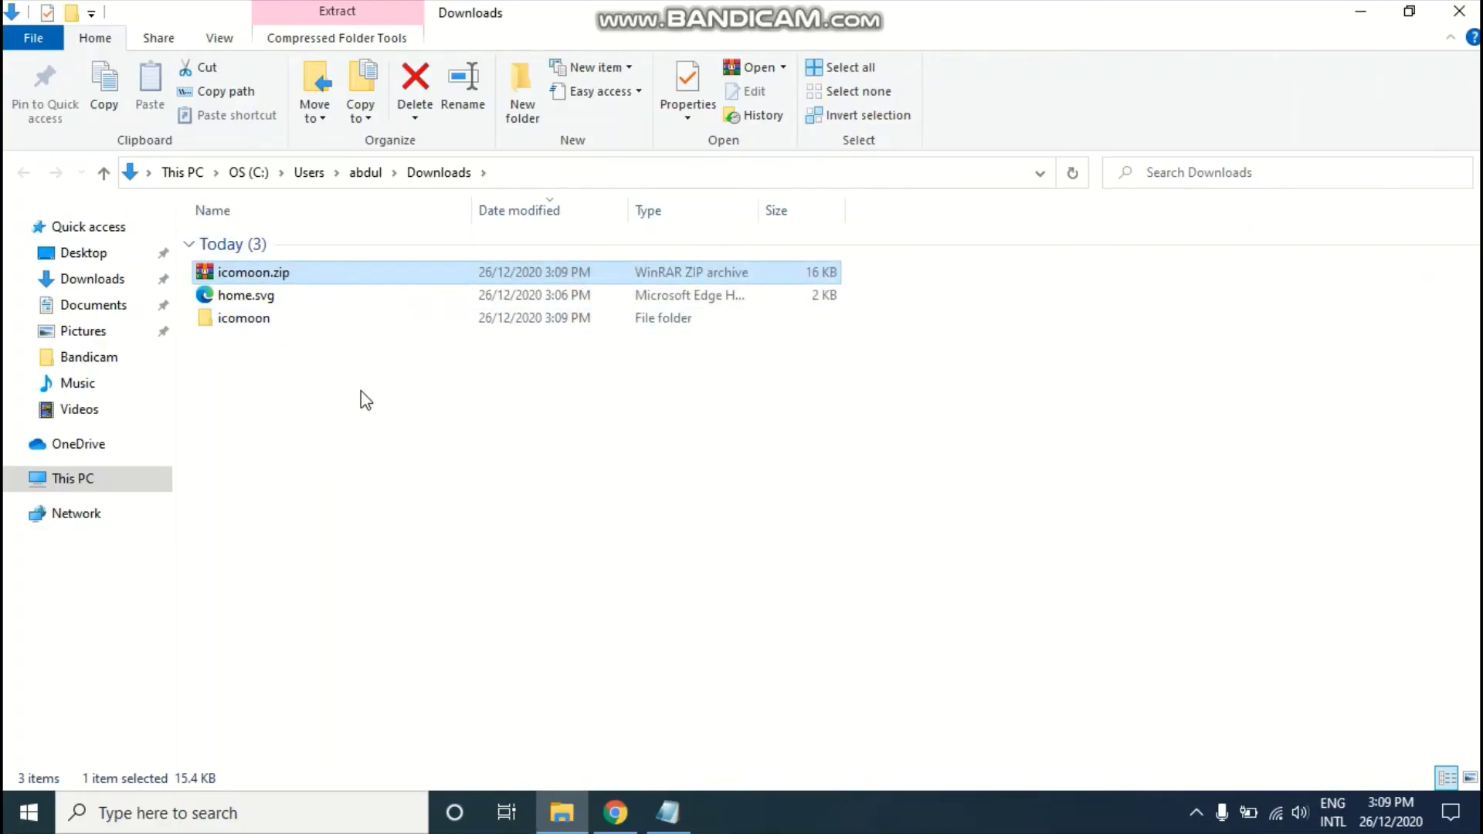
- Open the extracted icomoon folder and select demo.html
{"action": "left_click", "coordinate": [615, 813]}
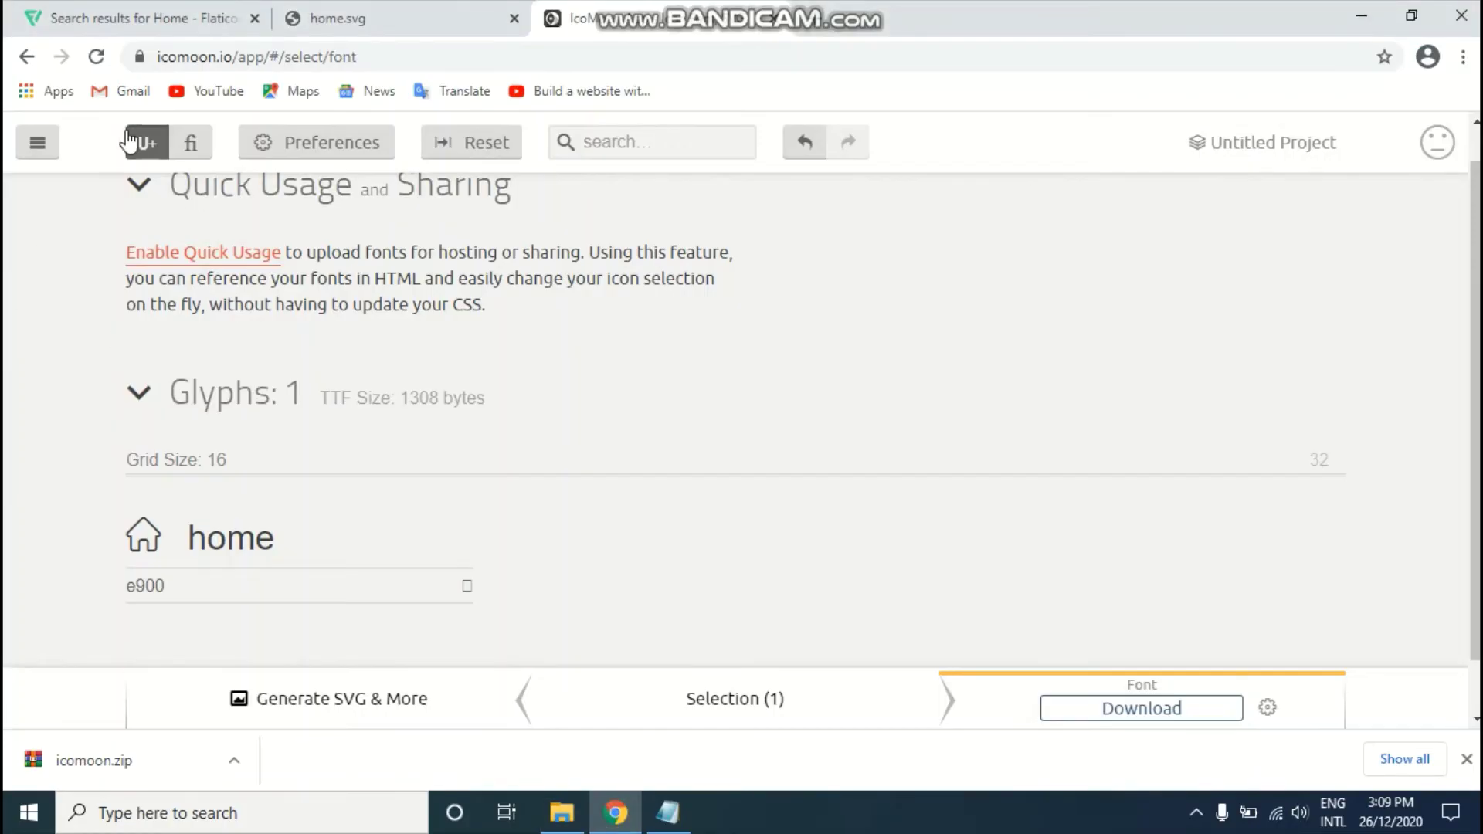
{"action": "left_click", "coordinate": [562, 813]}
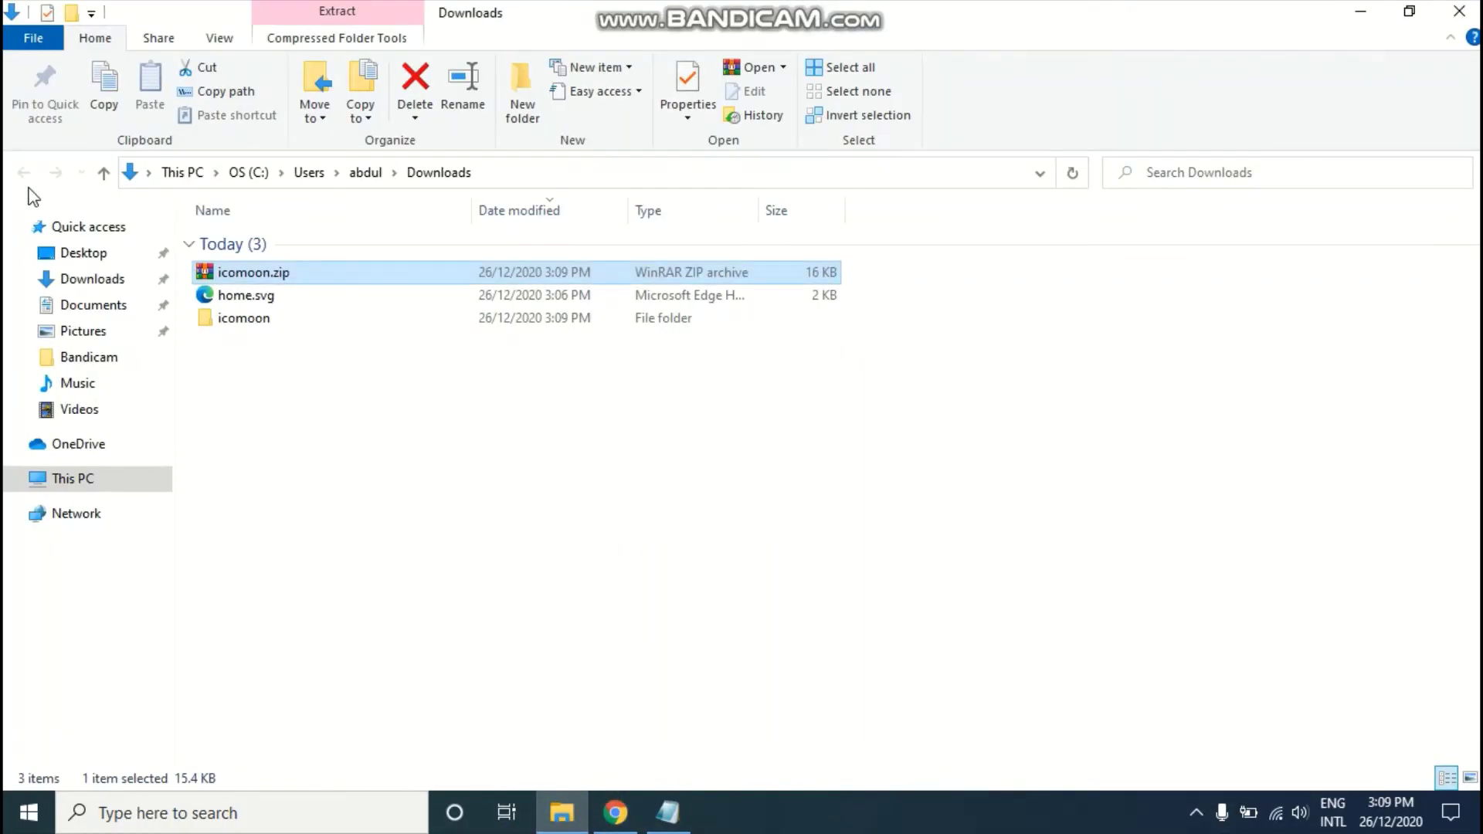
{"action": "double_click", "coordinate": [232, 318]}
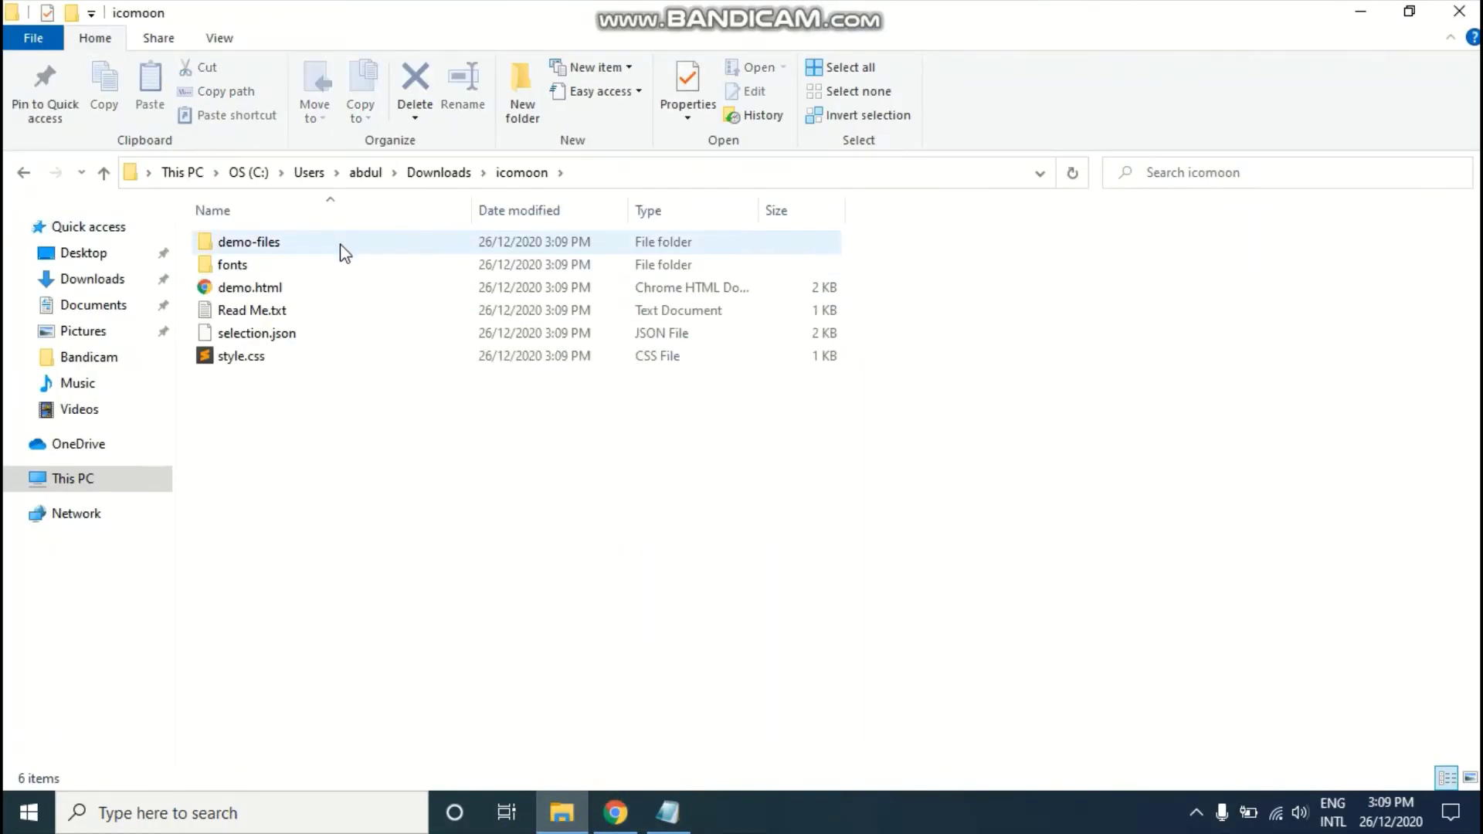
{"action": "left_click", "coordinate": [291, 287]}
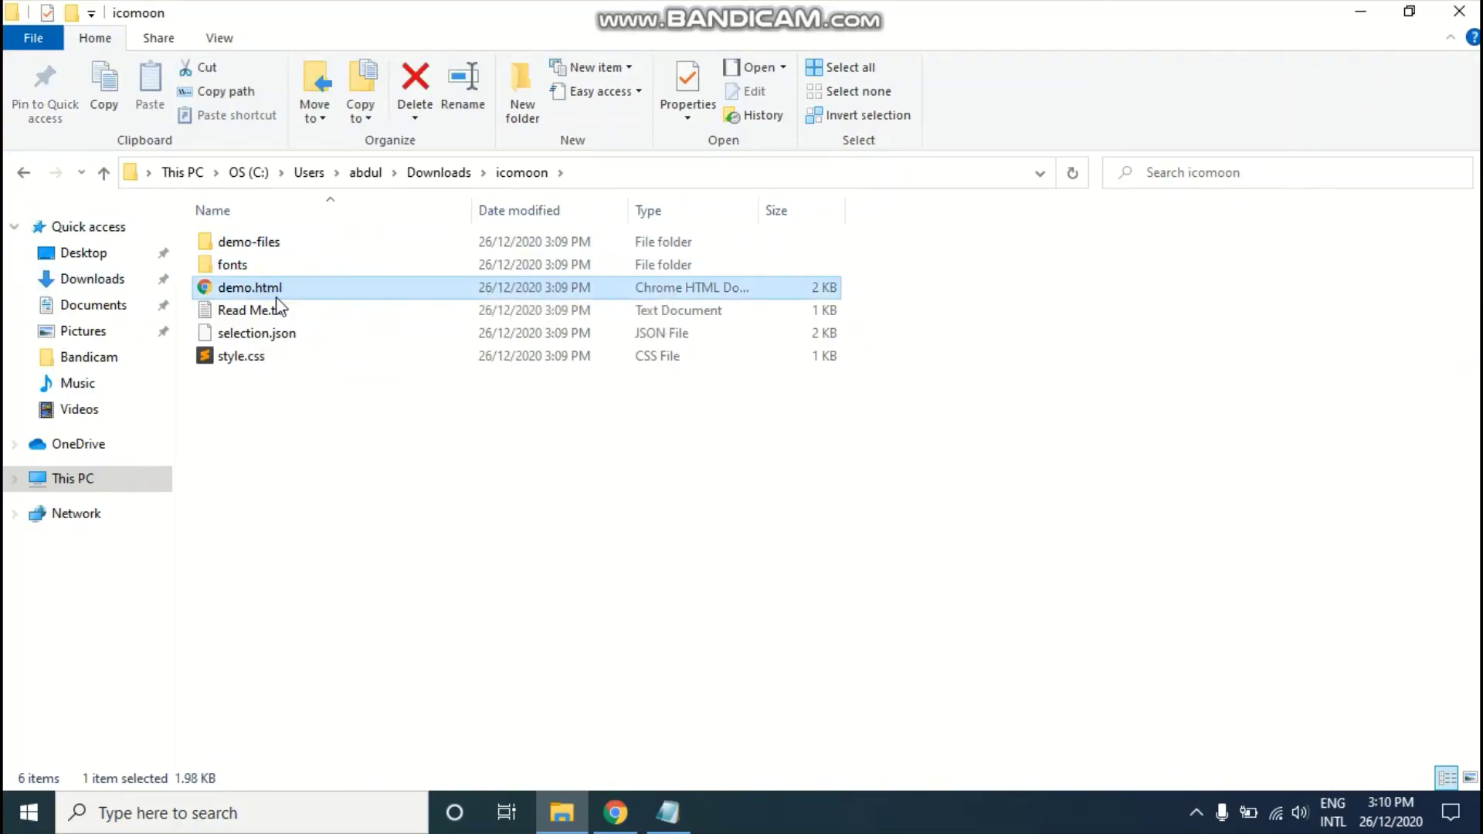
- Open demo.html in Chrome and inspect the icon-home span in DevTools
{"action": "double_click", "coordinate": [296, 292]}
{"action": "scroll", "coordinate": [603, 404], "scroll_direction": "down", "scroll_amount": 1}
{"action": "scroll", "coordinate": [24, 605], "scroll_direction": "up", "scroll_amount": 1}
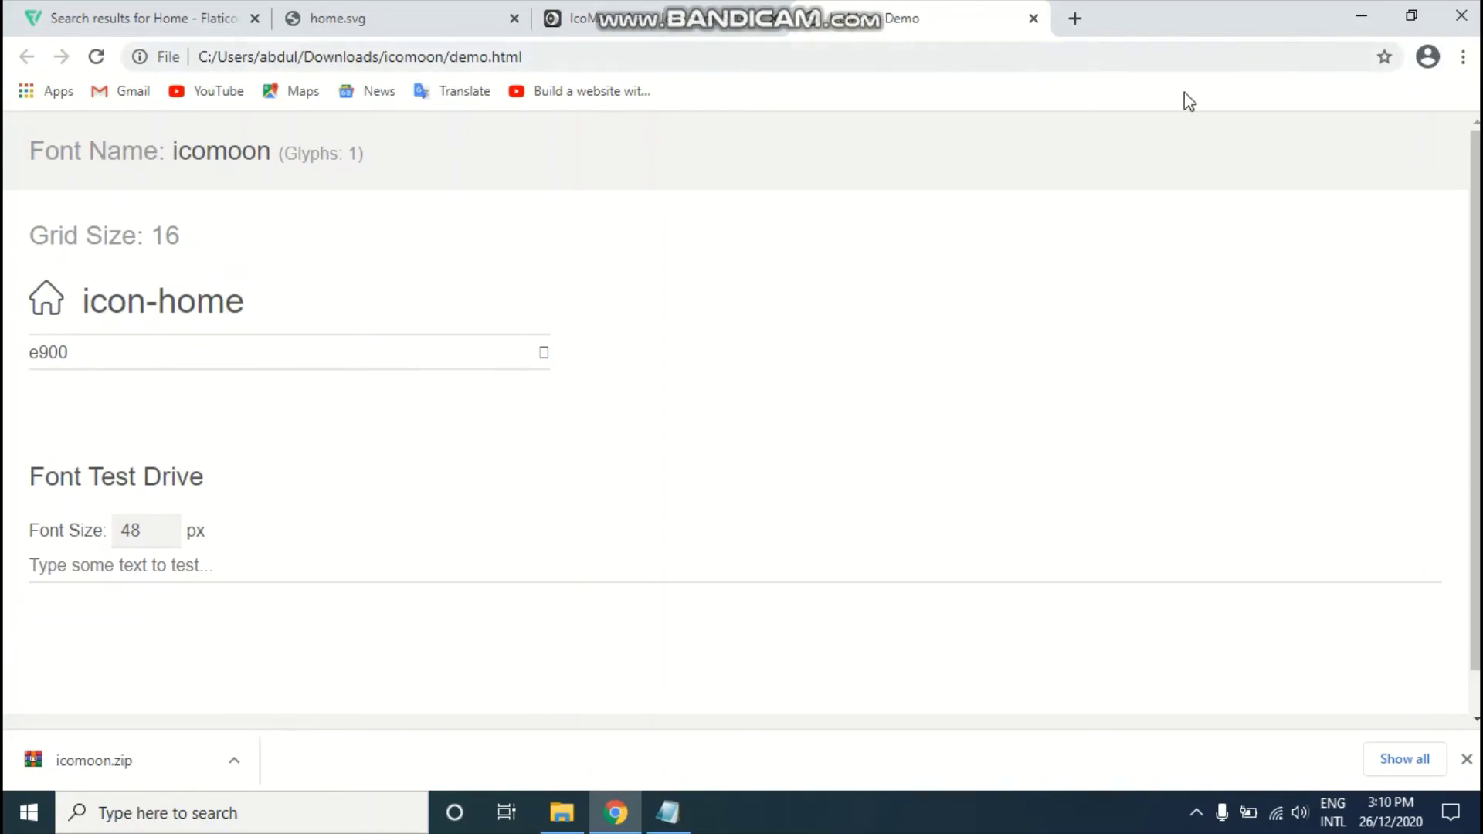
{"action": "left_click_drag", "start_coordinate": [159, 301], "coordinate": [29, 302]}
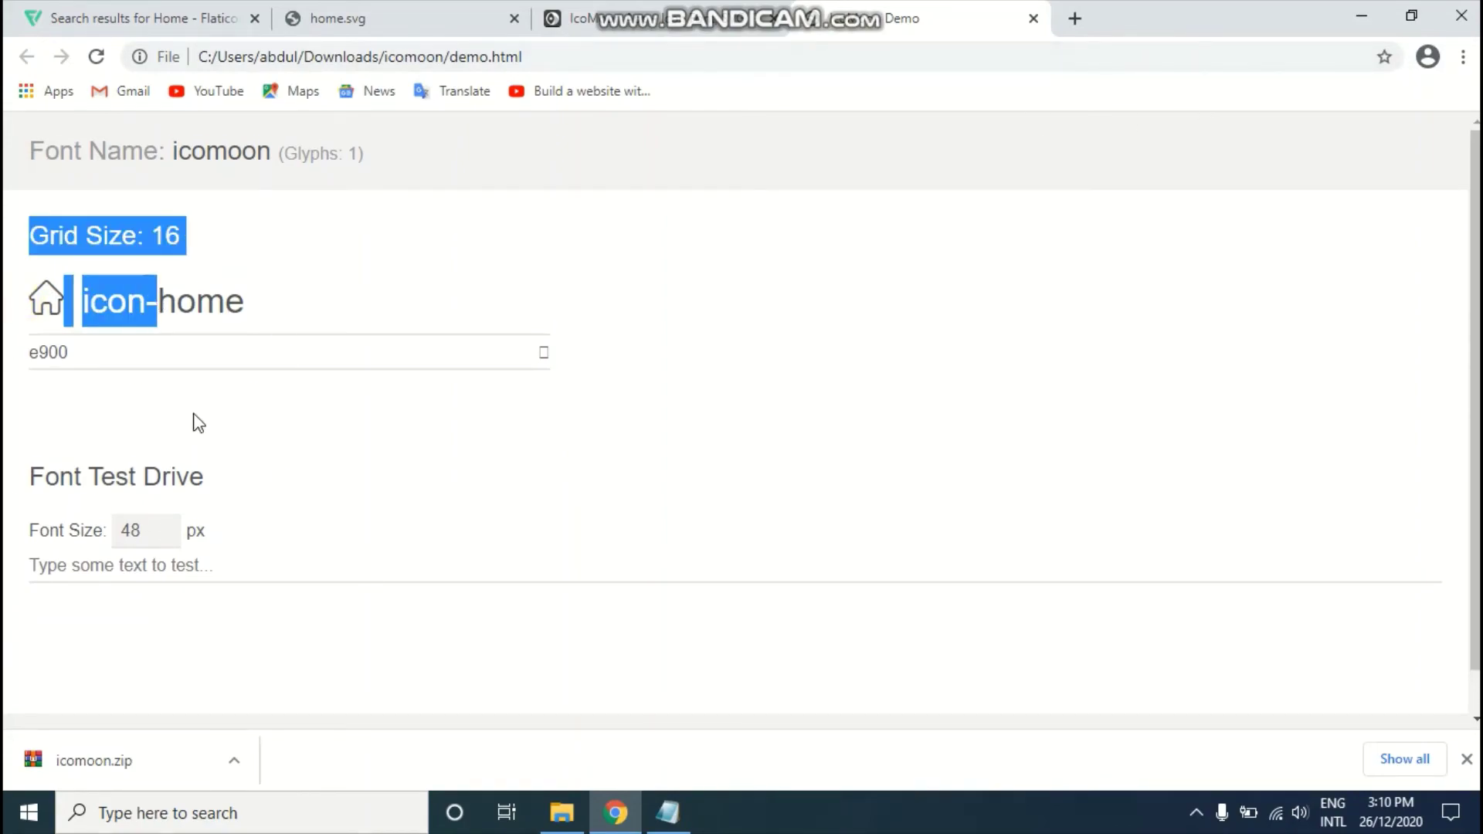
{"action": "left_click", "coordinate": [218, 441]}
{"action": "right_click", "coordinate": [44, 313]}
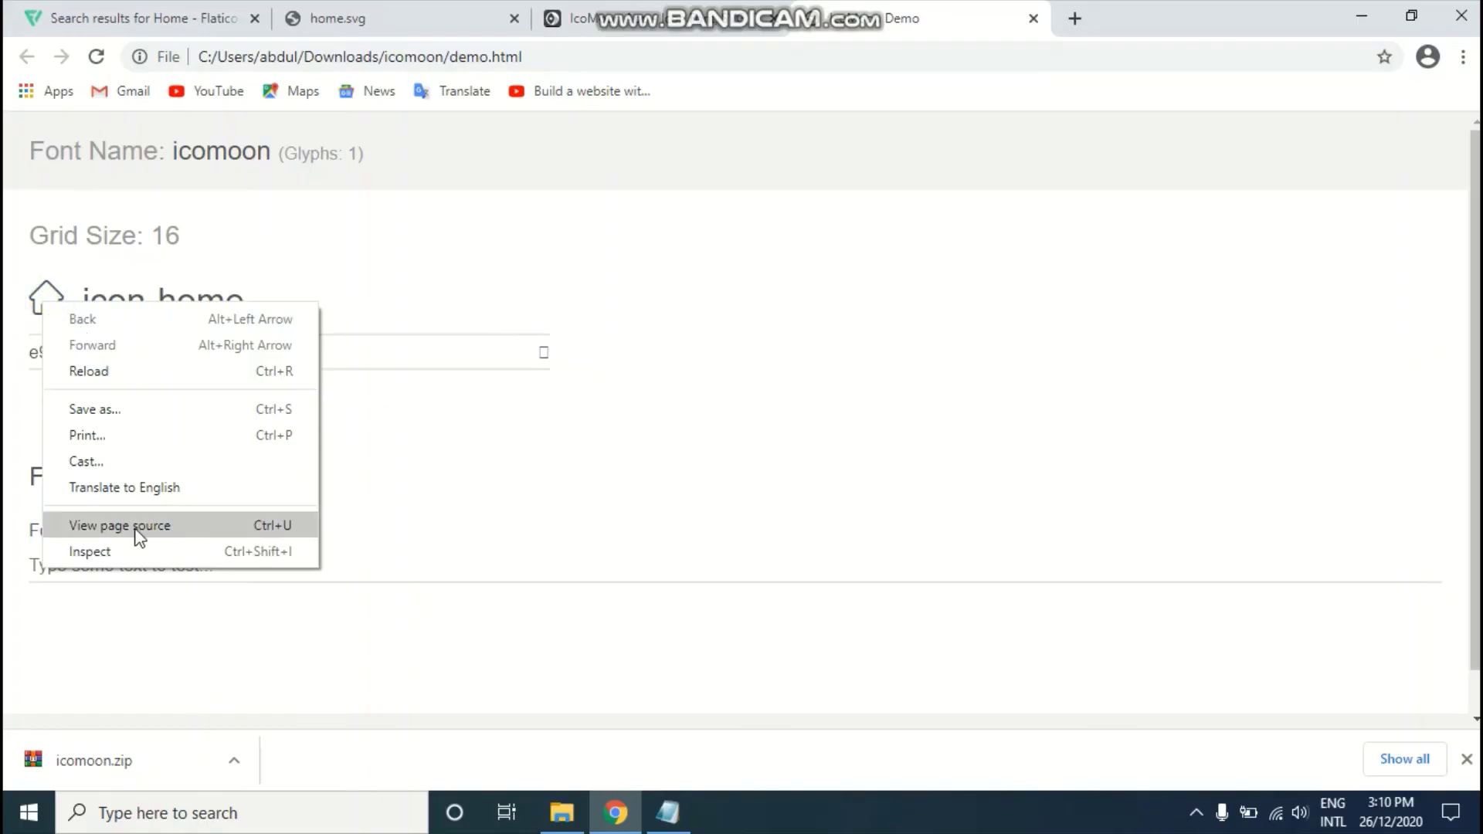
{"action": "key", "text": "Escape"}
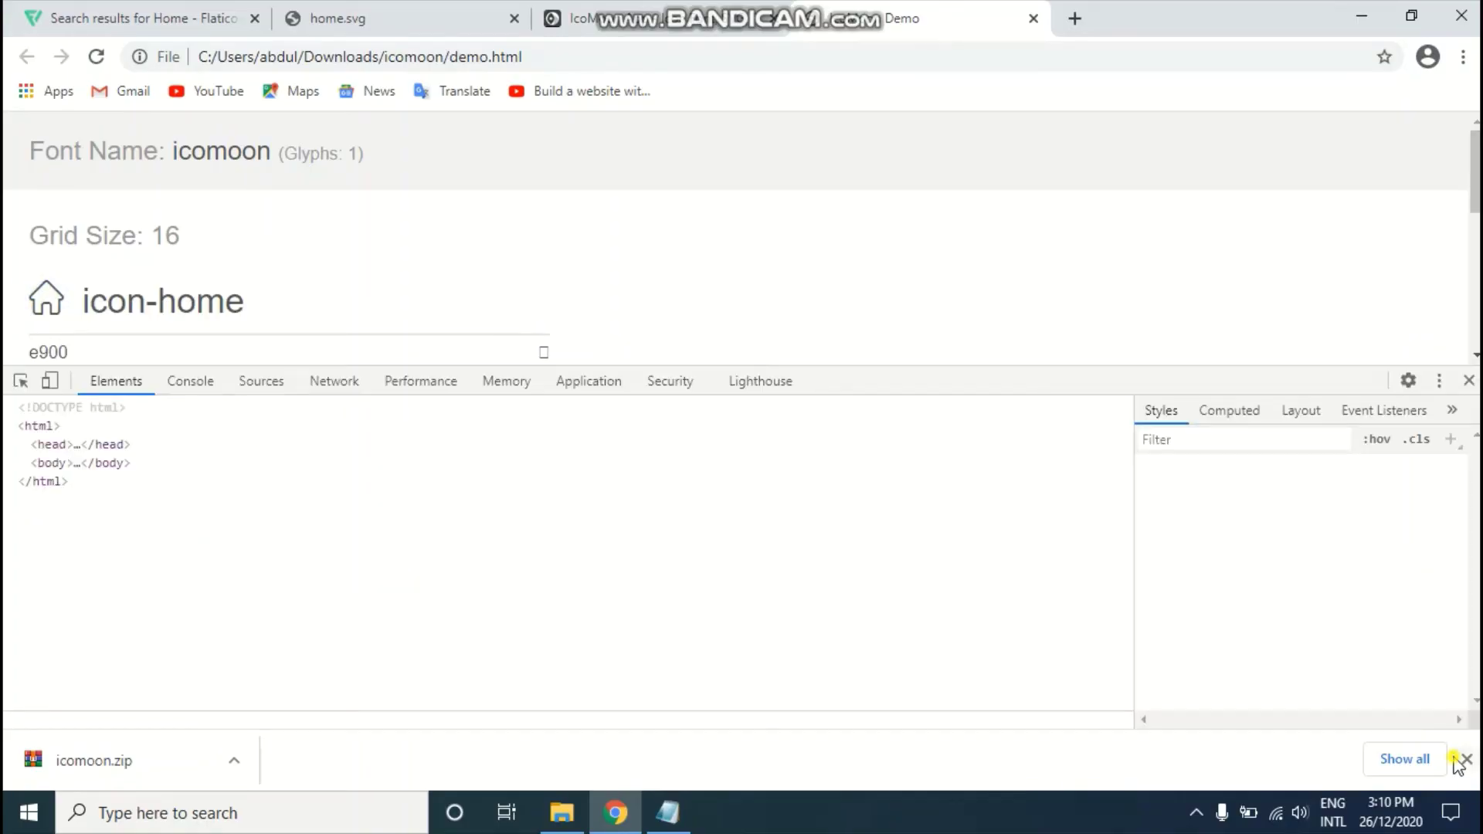
{"action": "scroll", "coordinate": [79, 353], "scroll_direction": "down", "scroll_amount": 1}
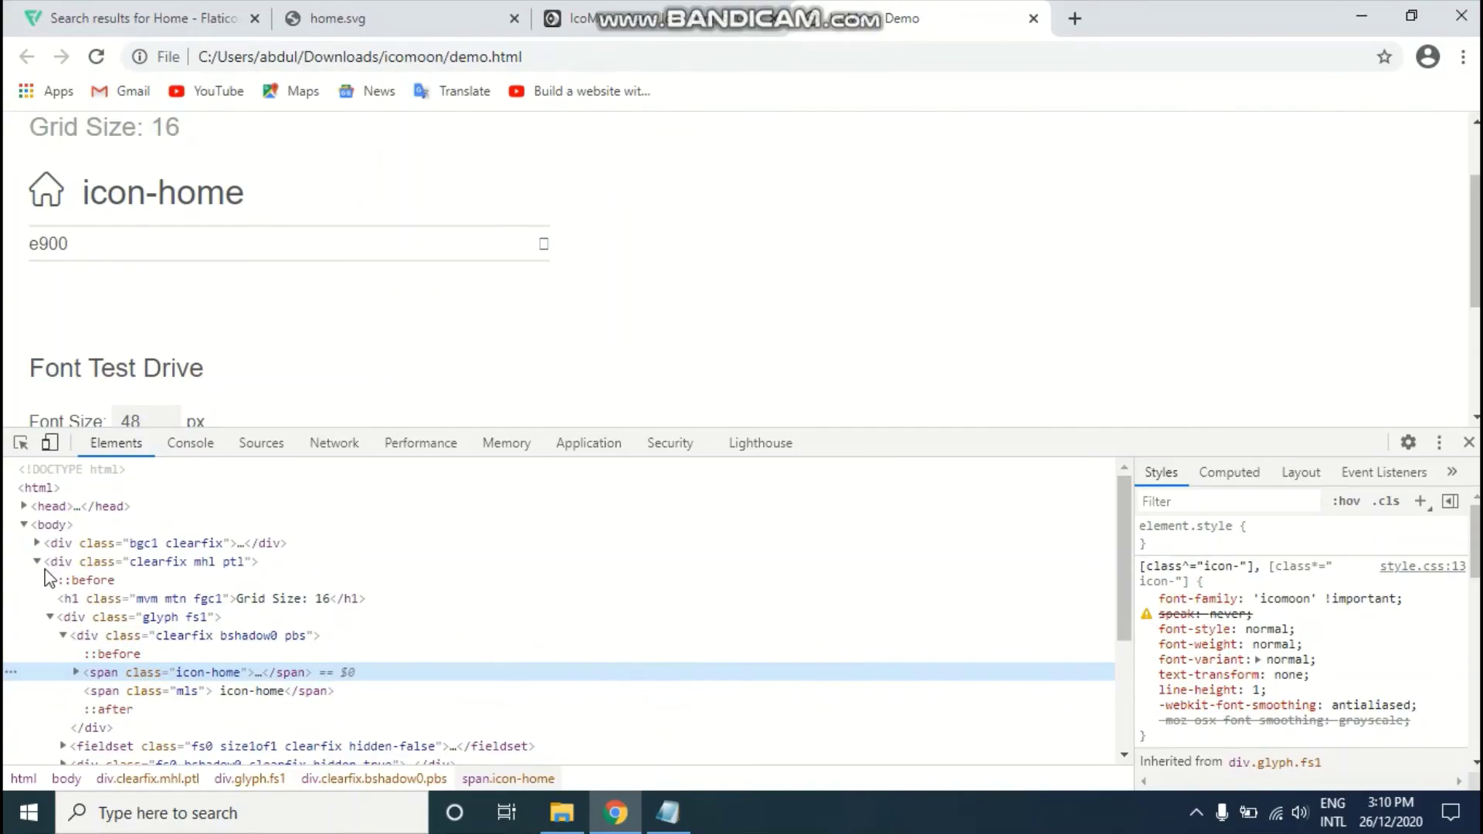
{"action": "left_click", "coordinate": [76, 672]}
{"action": "left_click", "coordinate": [151, 693]}
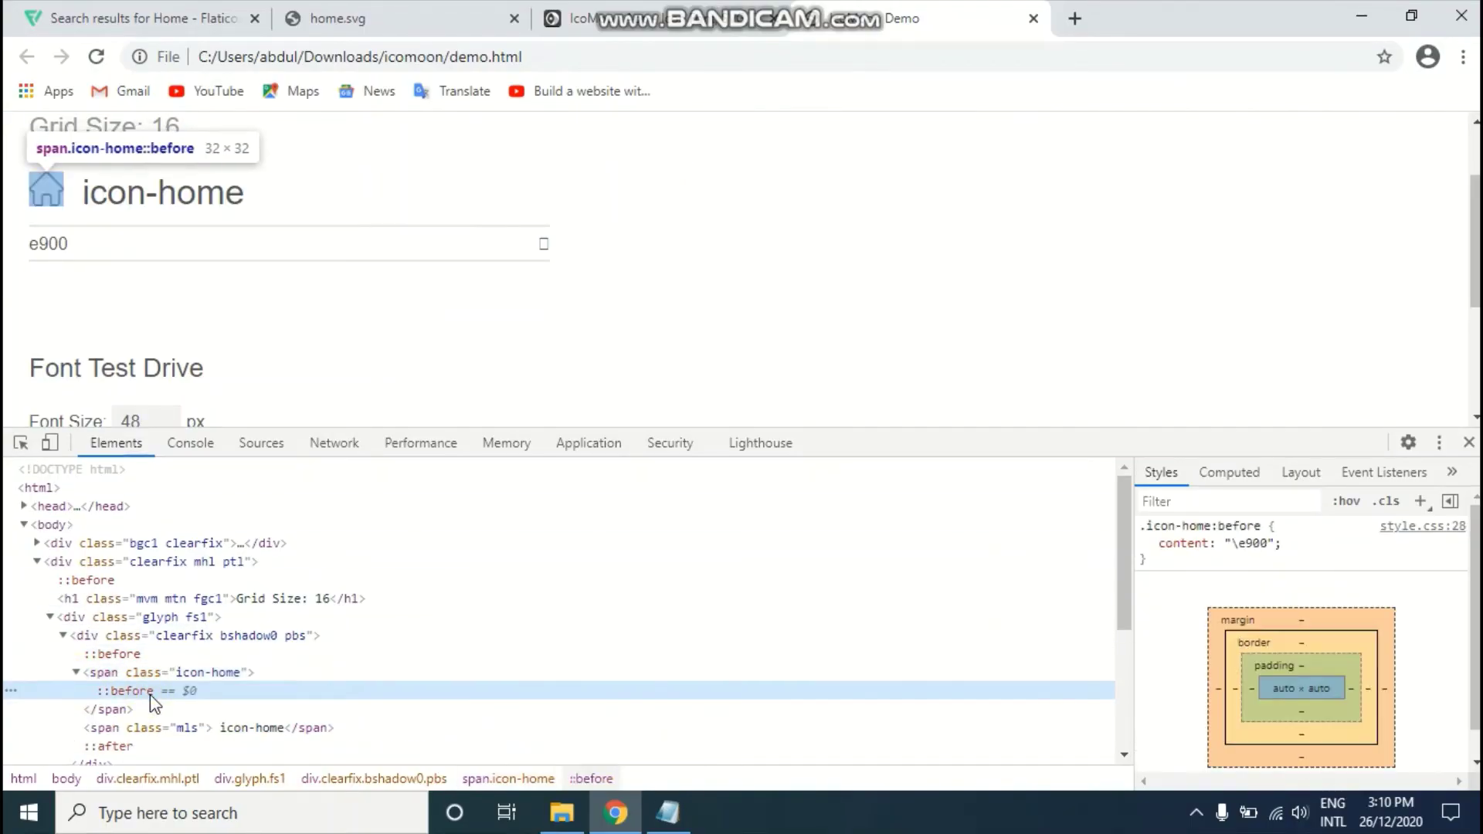
{"action": "left_click", "coordinate": [153, 674]}
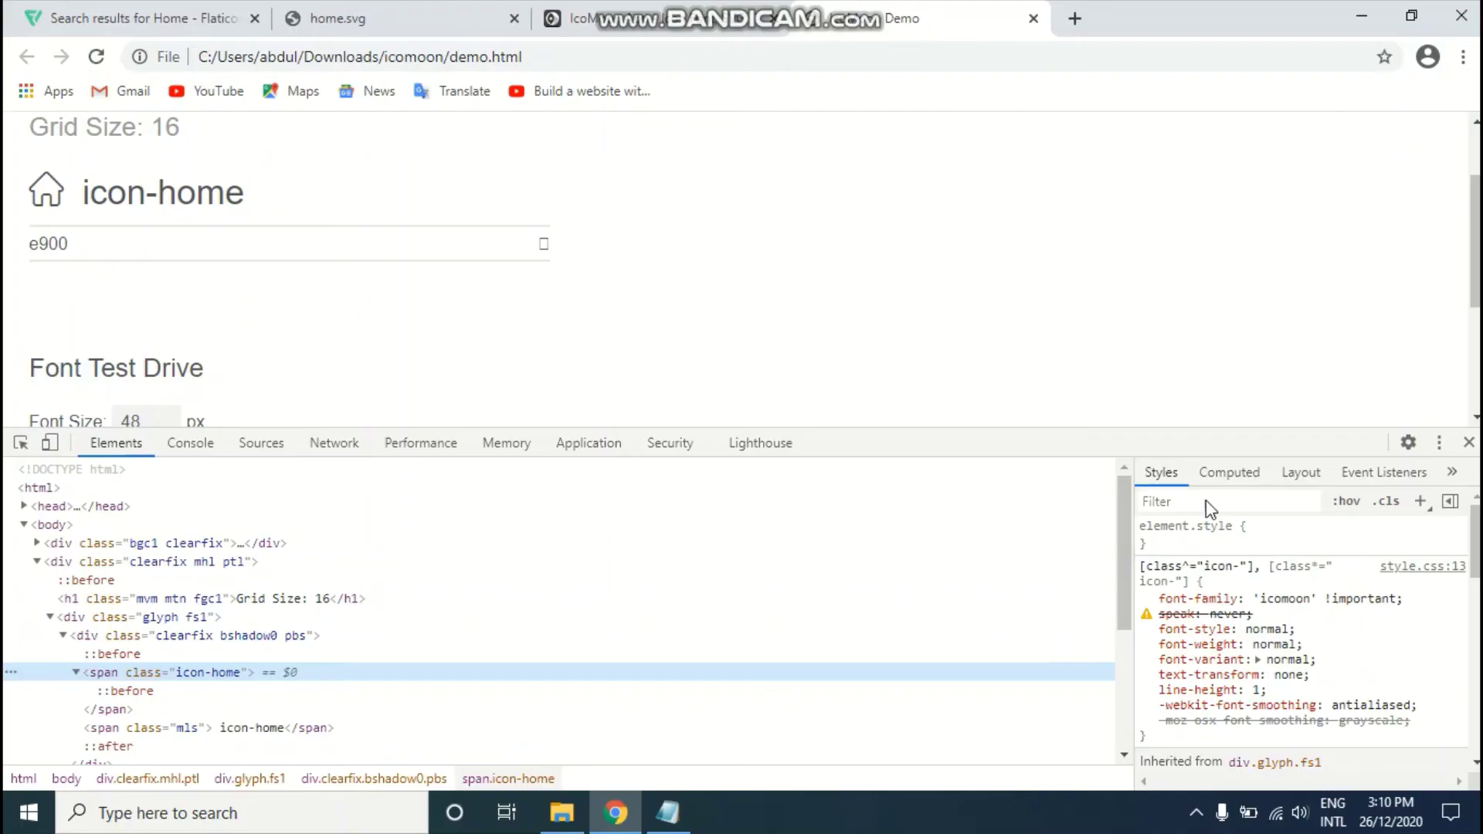
- Give the icon-home span an inline font-size of 81px, then close DevTools
{"action": "left_click", "coordinate": [1289, 534]}
{"action": "type", "text": "font-size"}
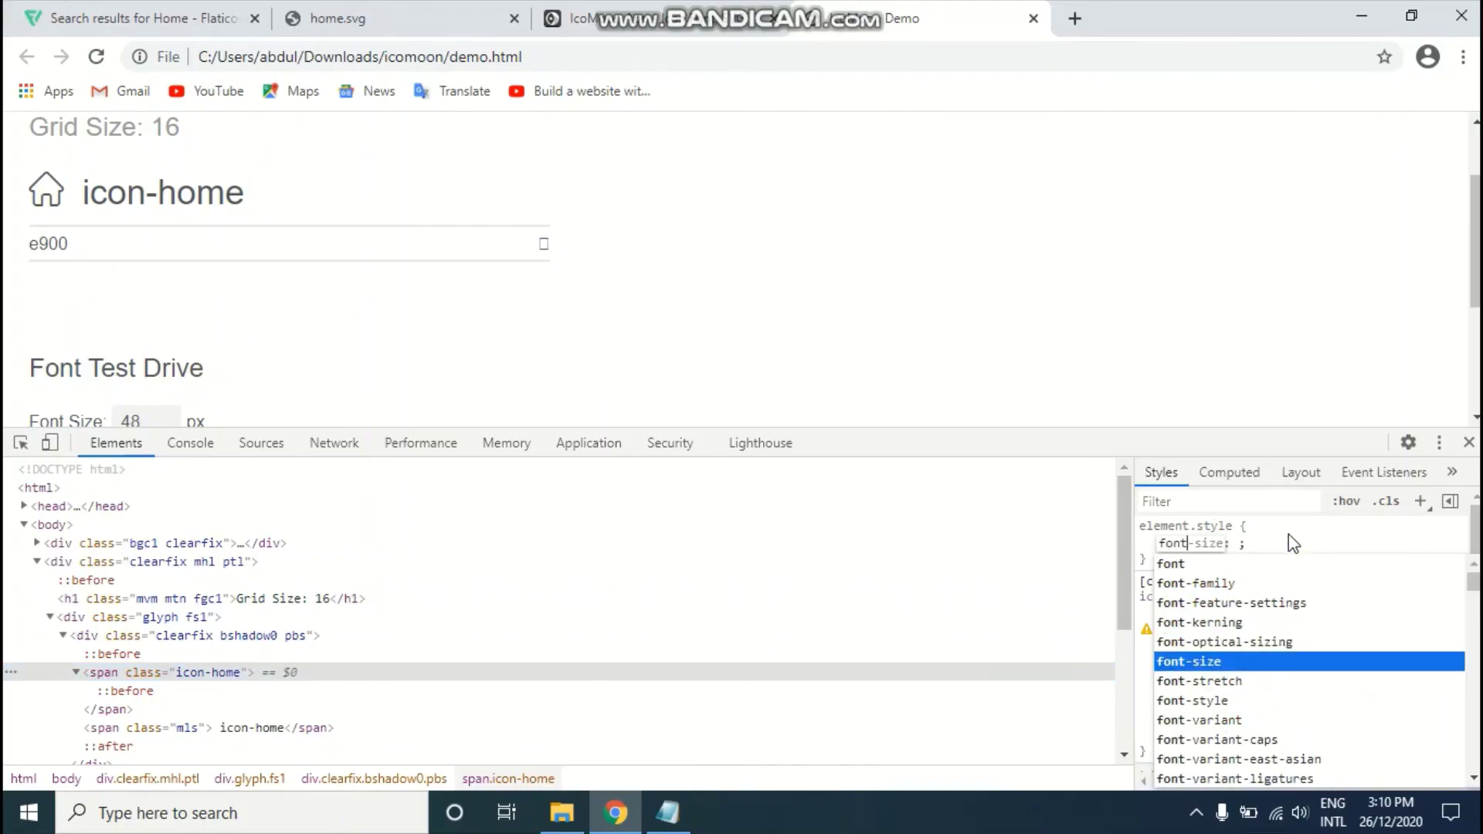
{"action": "key", "text": "Tab"}
{"action": "type", "text": "20px"}
{"action": "key", "text": "shift+Up"}
{"action": "key", "text": "shift+Up"}
{"action": "key", "text": "shift+Up"}
{"action": "key", "text": "shift+Up"}
{"action": "key", "text": "shift+Up"}
{"action": "key", "text": "shift+Up"}
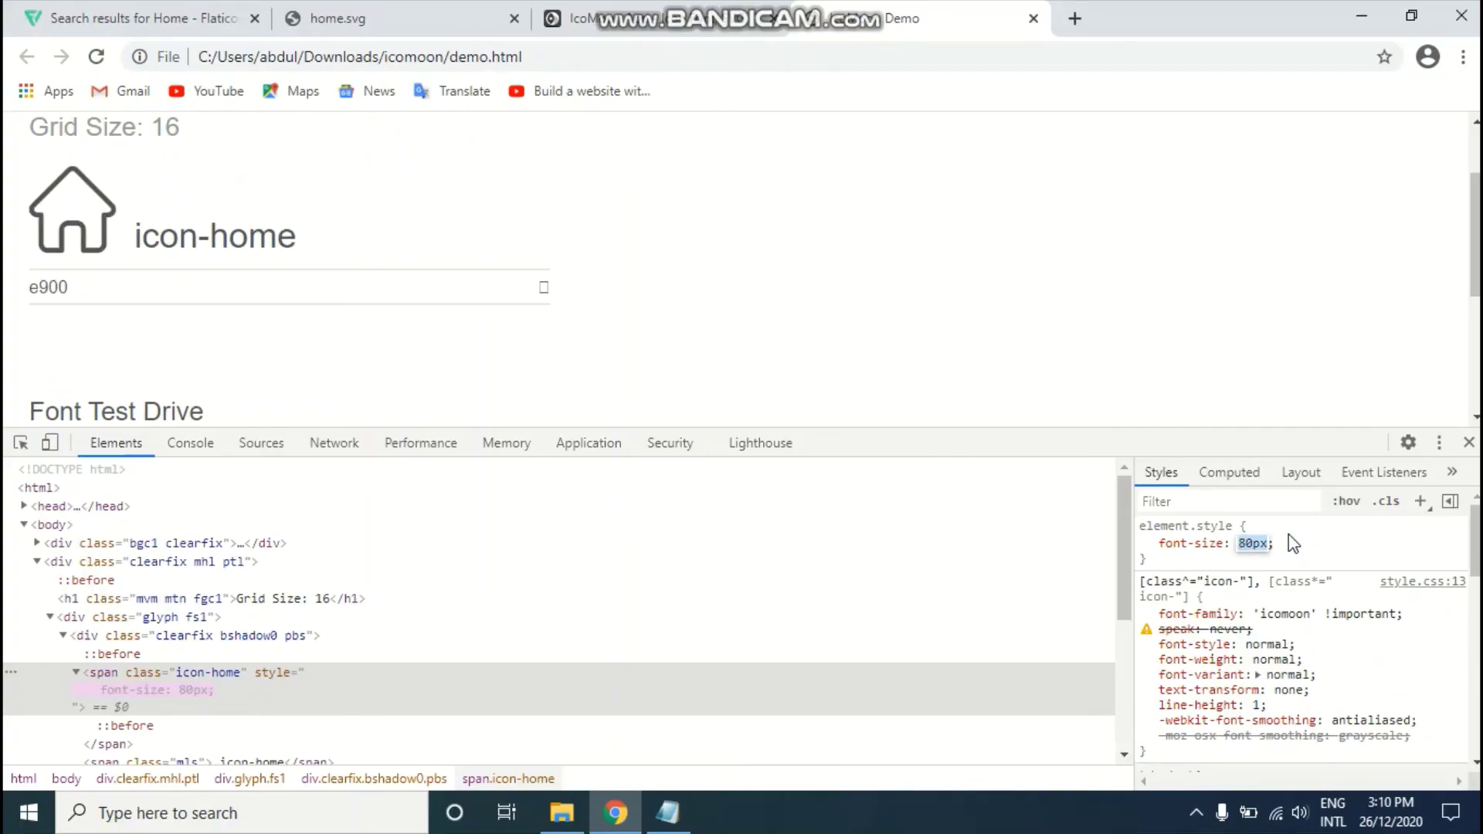
{"action": "key", "text": "Up"}
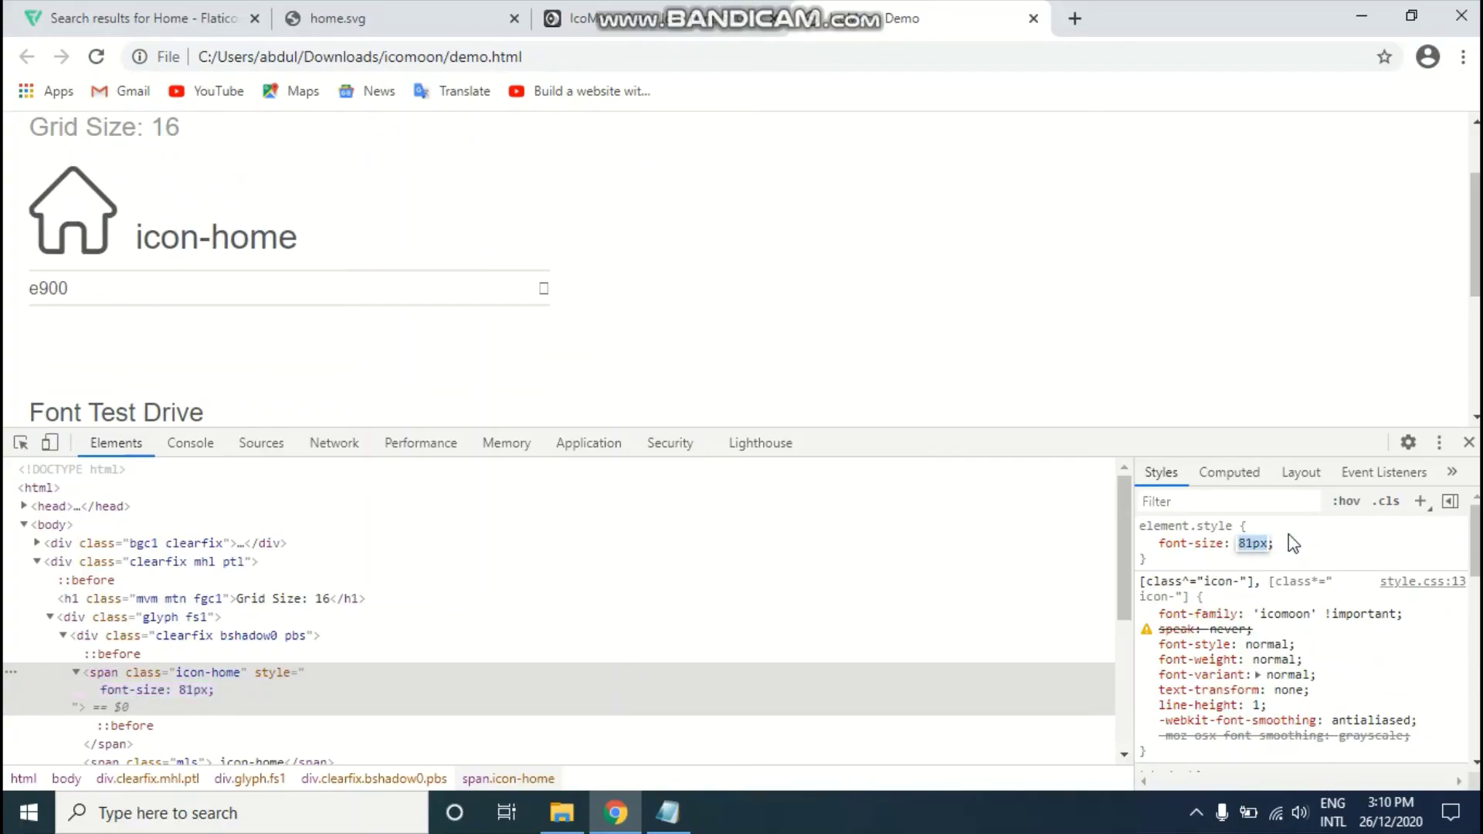
{"action": "left_click", "coordinate": [226, 674]}
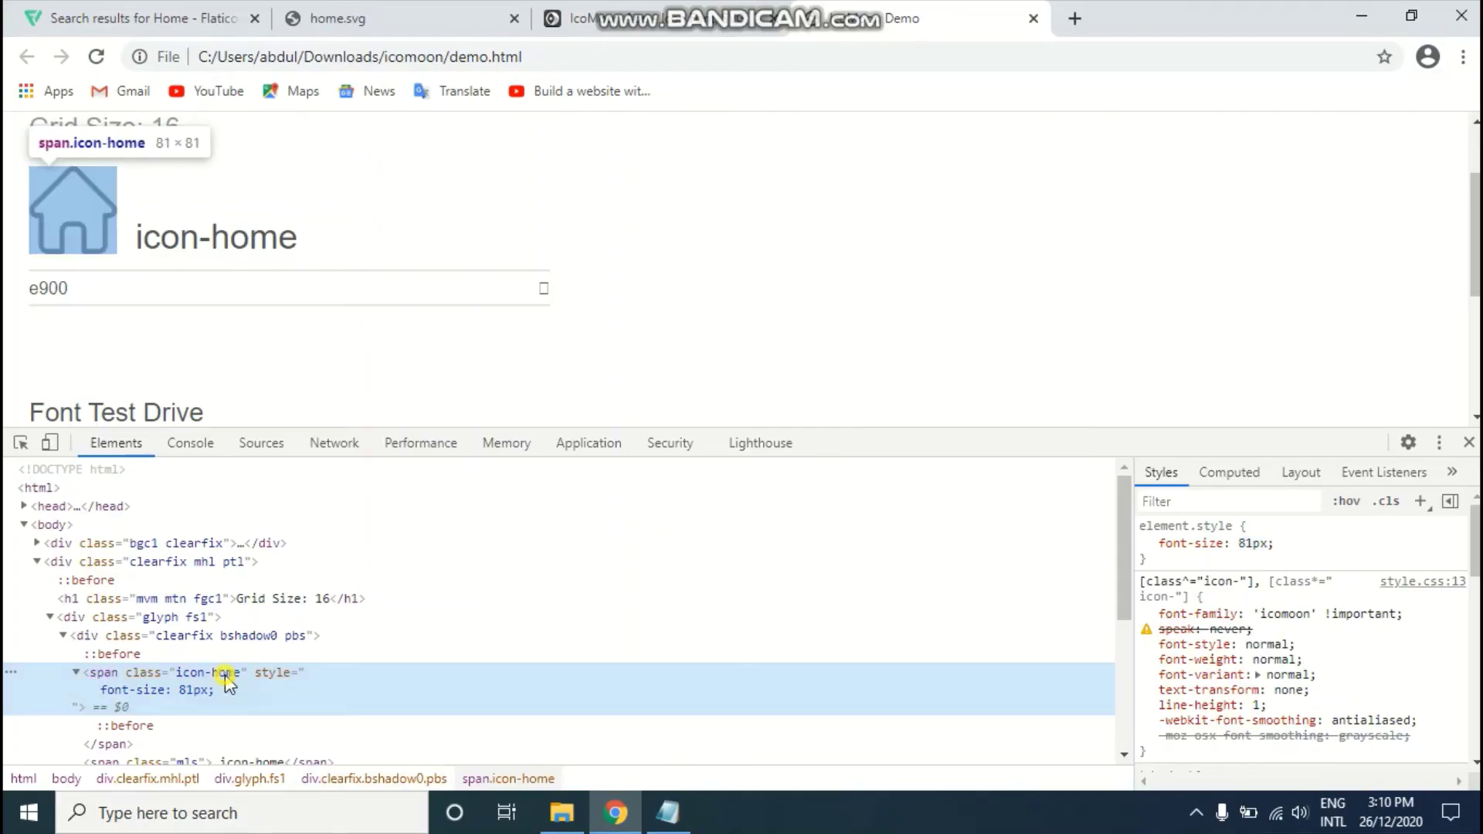
{"action": "left_click", "coordinate": [1468, 444]}
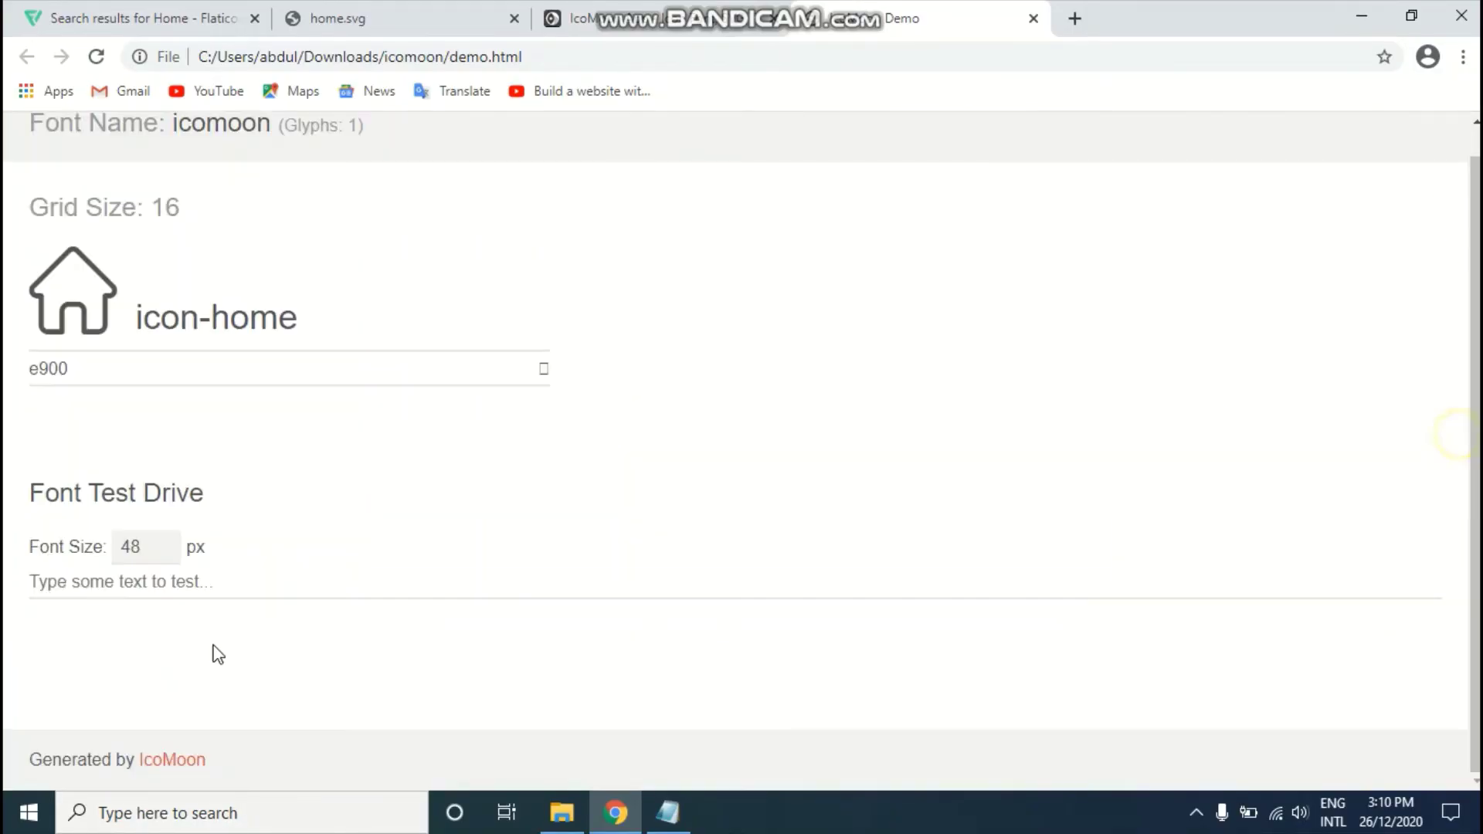
- Check the four icomoon font files in the fonts folder, then open style.css in Sublime Text
{"action": "key", "text": "alt+Tab"}
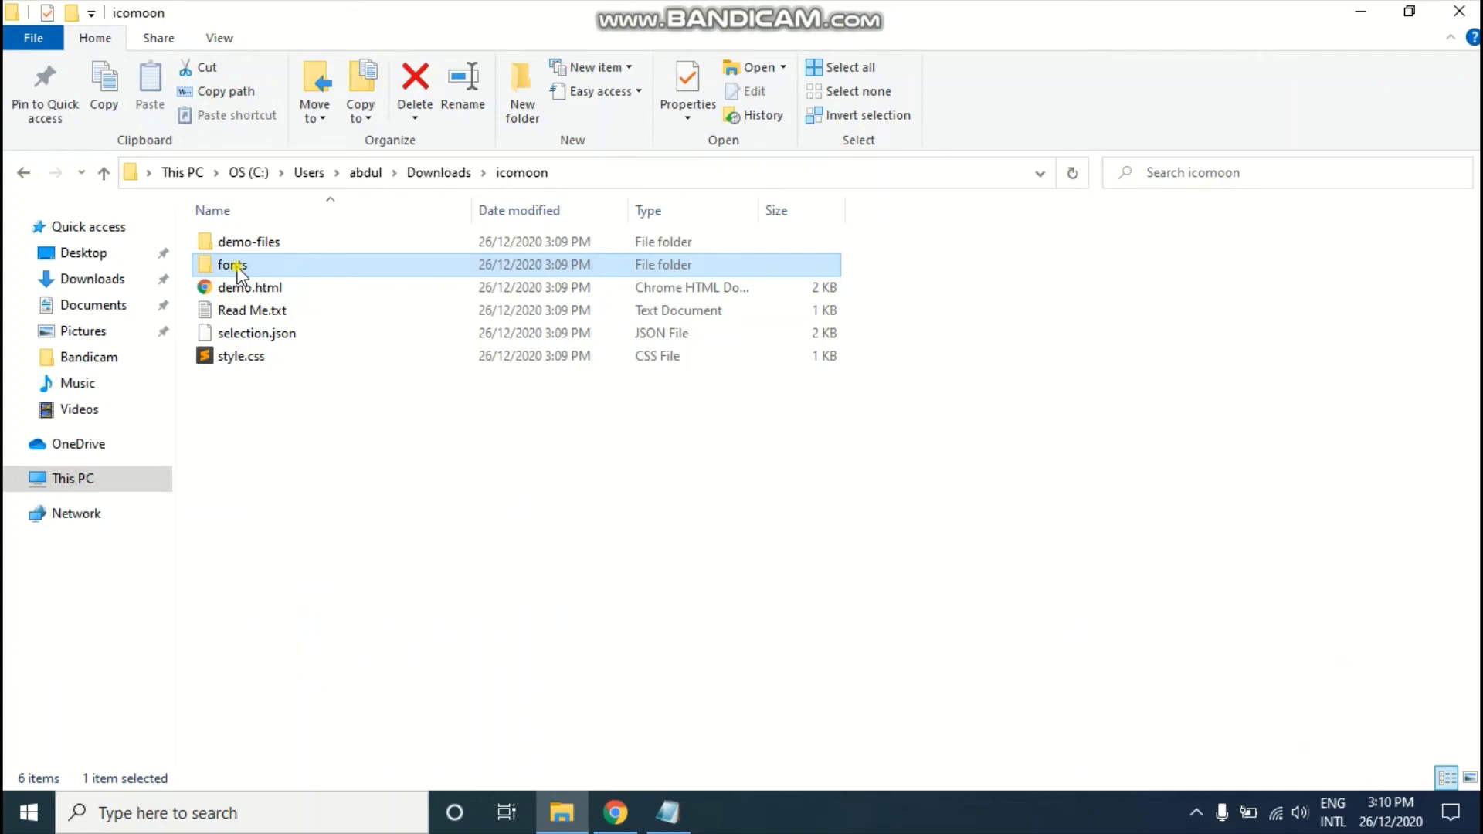
{"action": "double_click", "coordinate": [232, 265]}
{"action": "left_click_drag", "start_coordinate": [363, 394], "coordinate": [290, 219]}
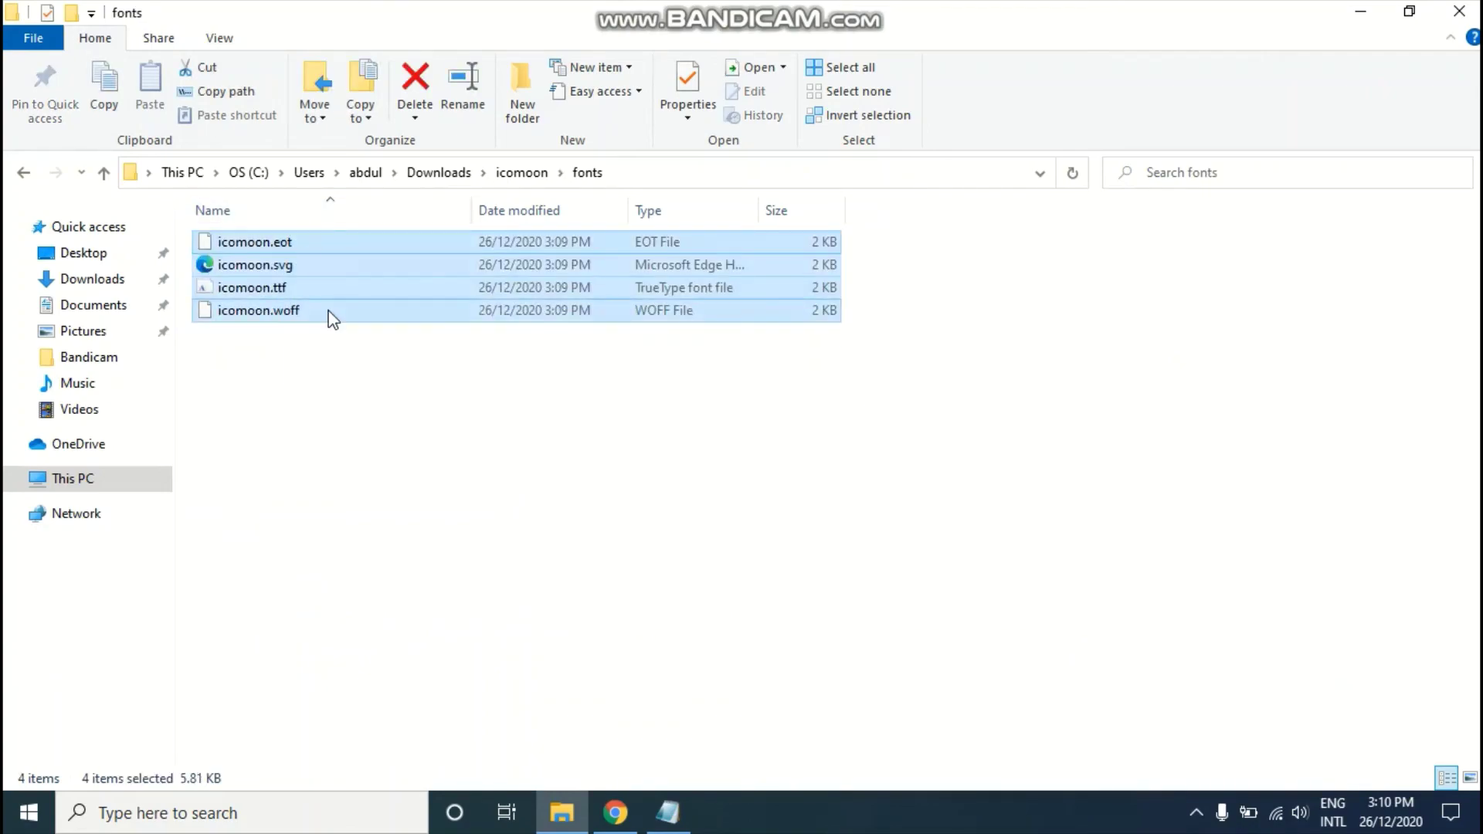
{"action": "left_click", "coordinate": [523, 177]}
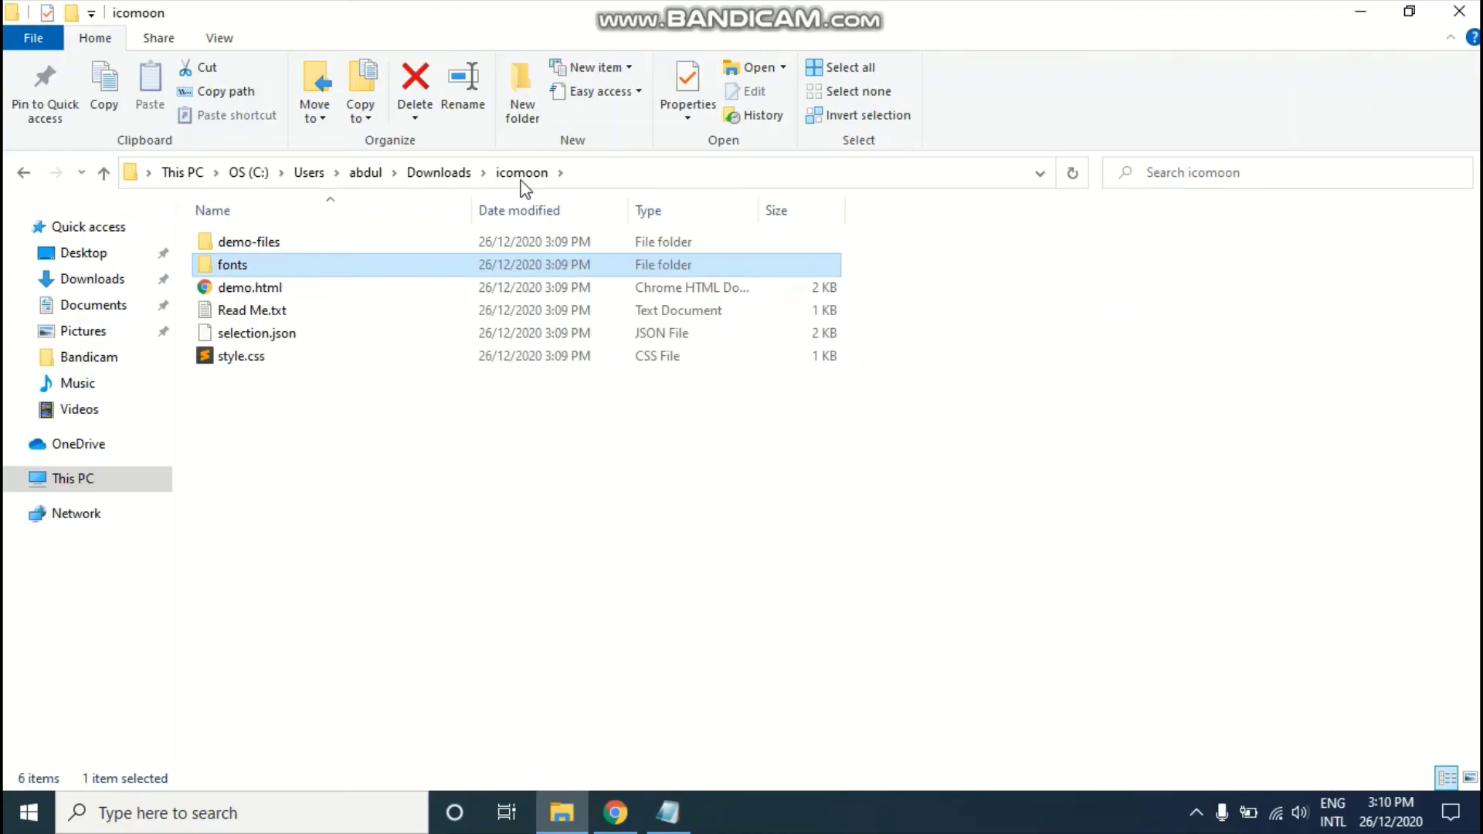
{"action": "double_click", "coordinate": [335, 357]}
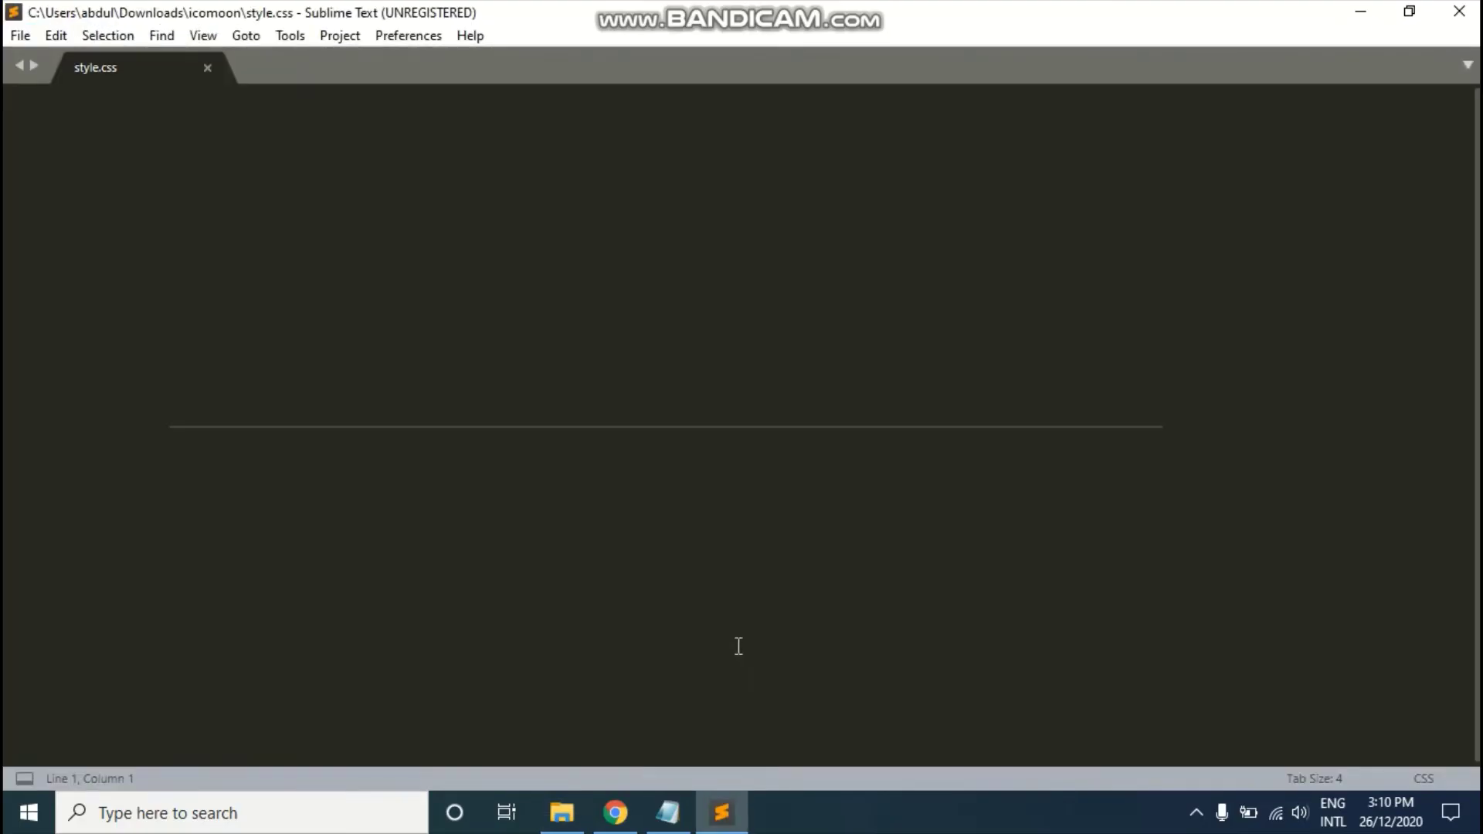
{"action": "left_click", "coordinate": [137, 698]}
{"action": "key", "text": "ctrl+a"}
{"action": "left_click", "coordinate": [77, 290]}
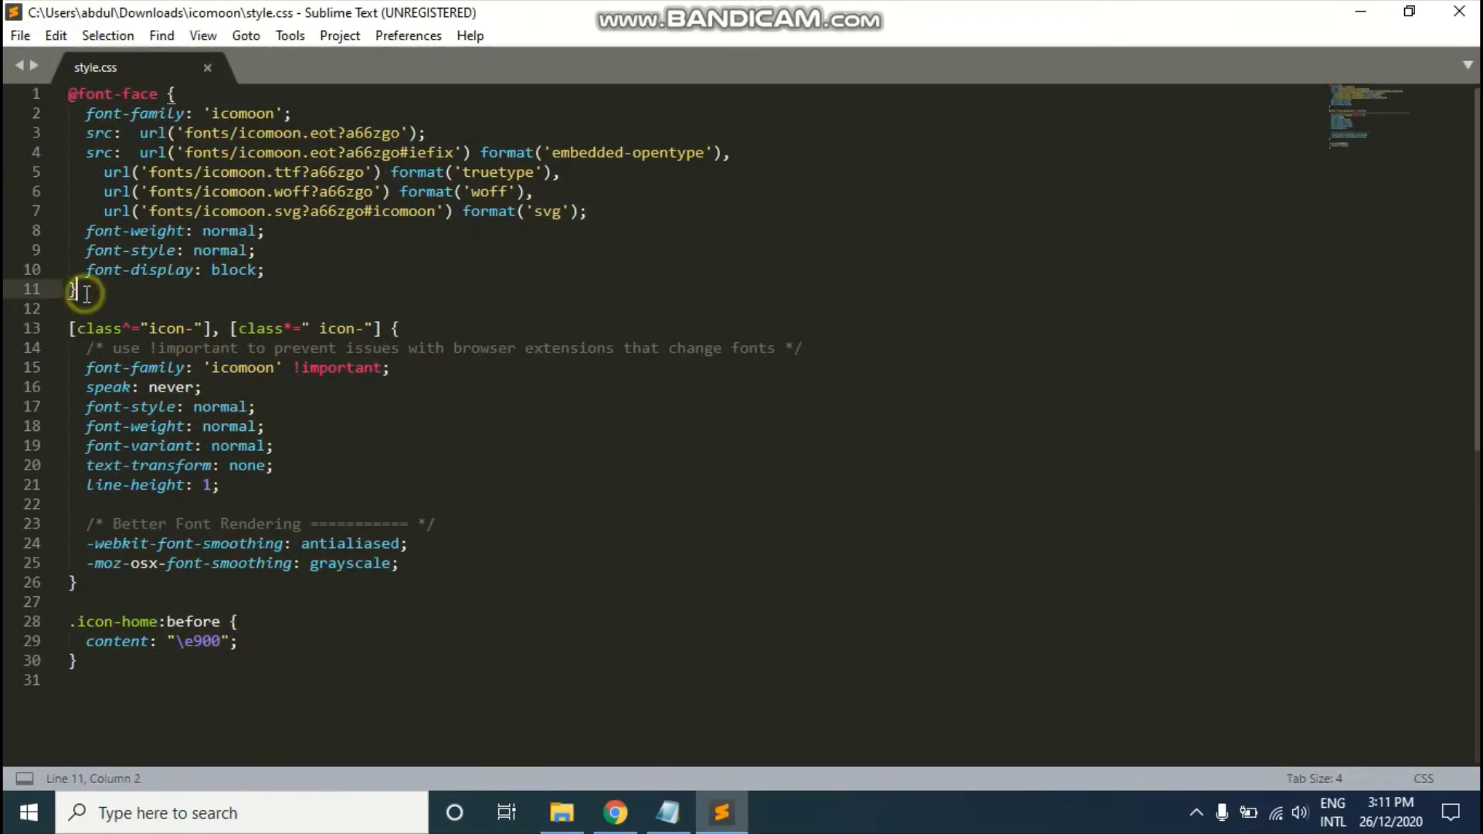
{"action": "left_click_drag", "start_coordinate": [77, 290], "coordinate": [7, 93]}
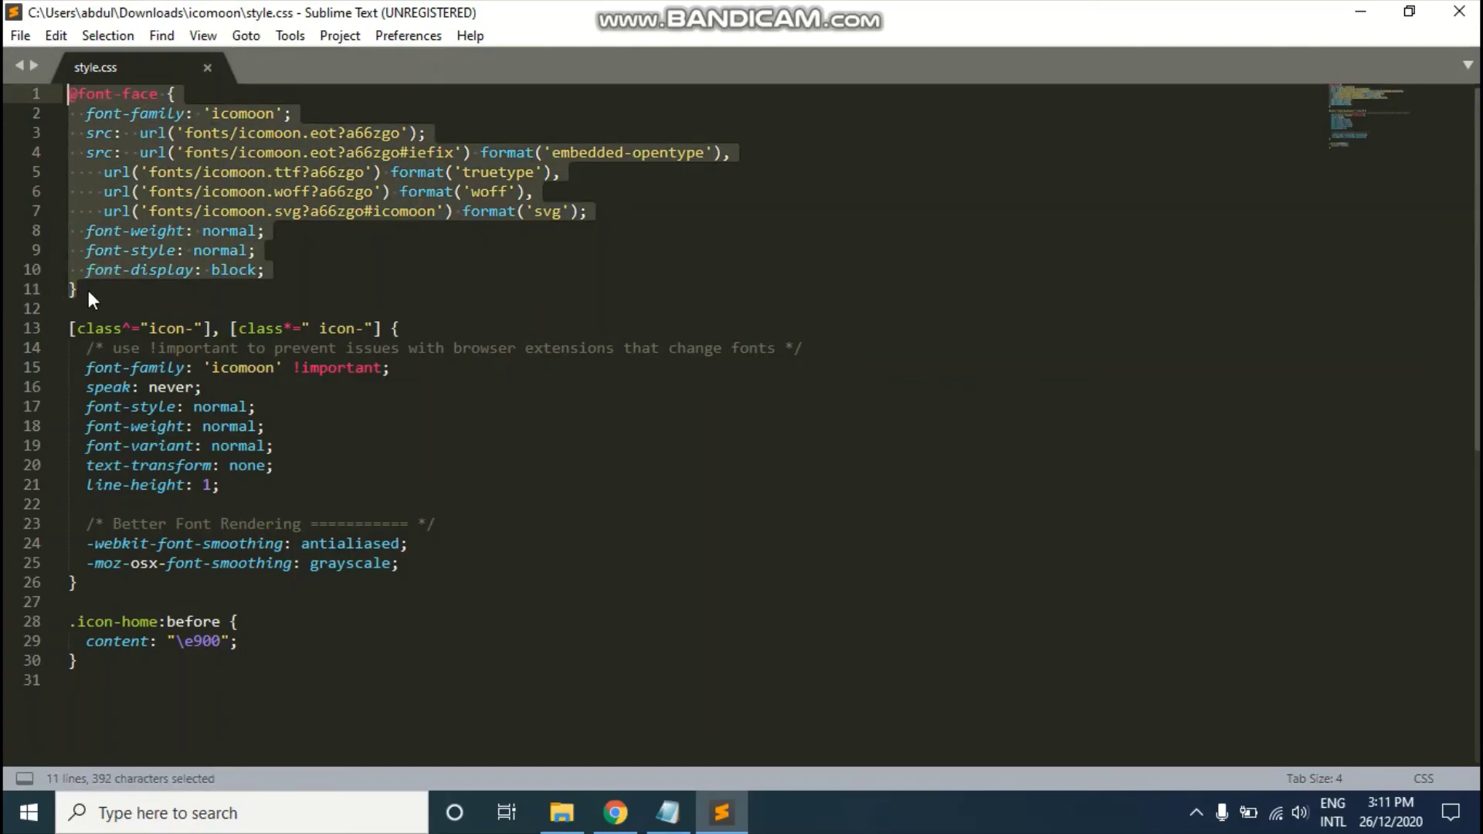
{"action": "left_click", "coordinate": [221, 327]}
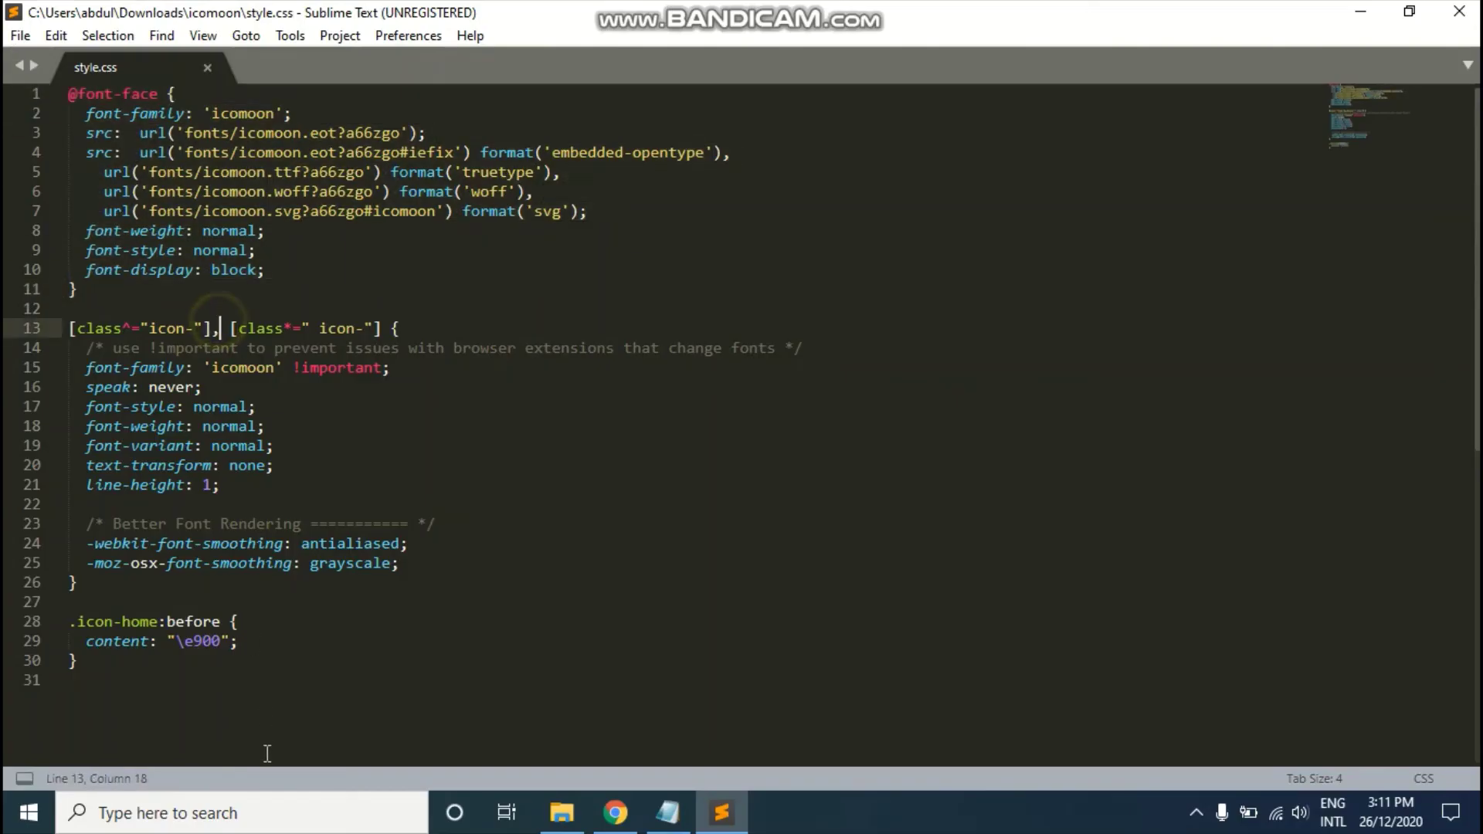
{"action": "left_click", "coordinate": [227, 706]}
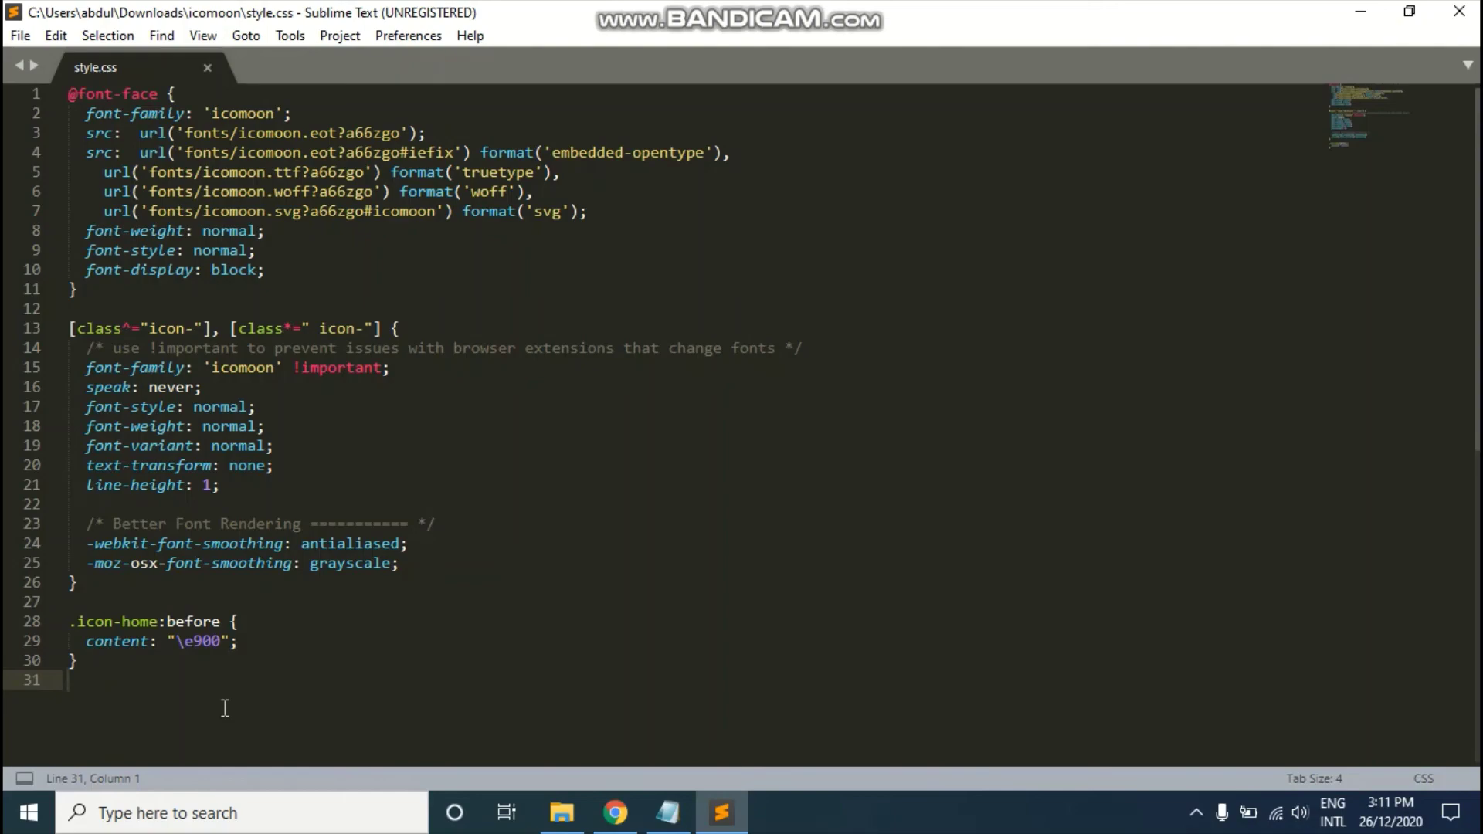
{"action": "key", "text": "ctrl+a"}
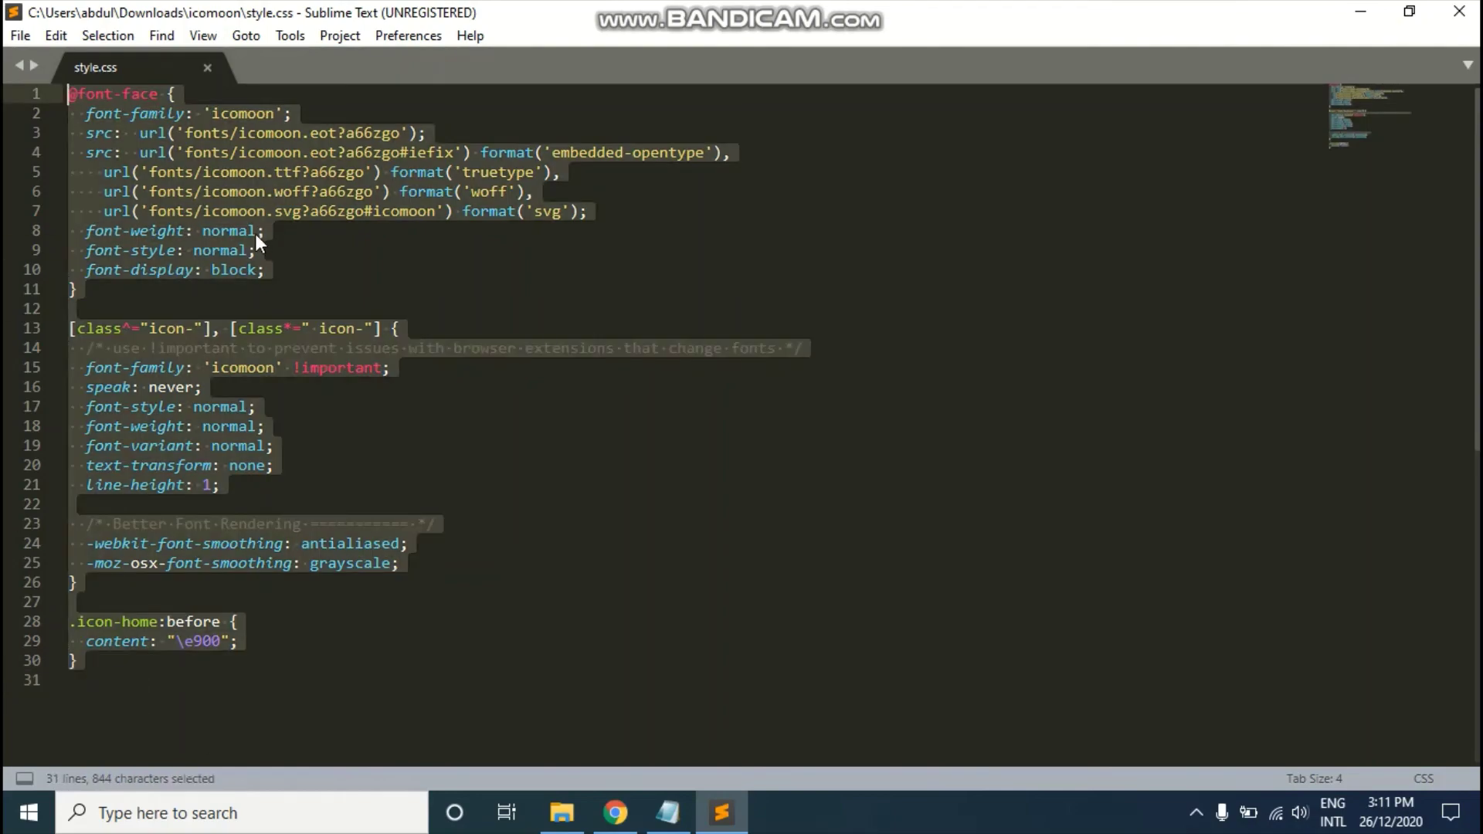
{"action": "left_click_drag", "start_coordinate": [252, 290], "coordinate": [6, 79]}
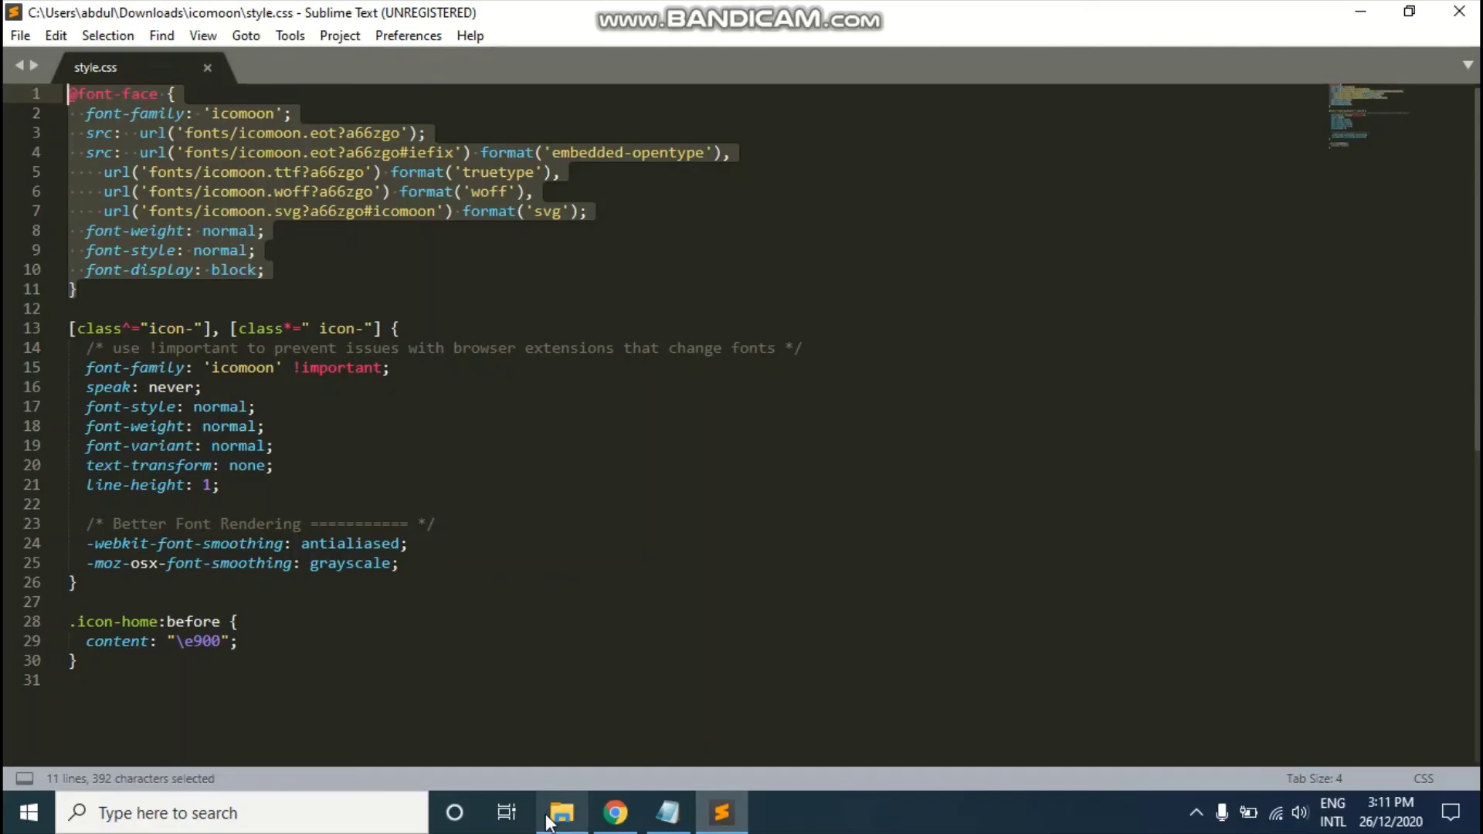
- Back on the Chrome demo page, inspect the home icon's element in DevTools
{"action": "left_click", "coordinate": [615, 813]}
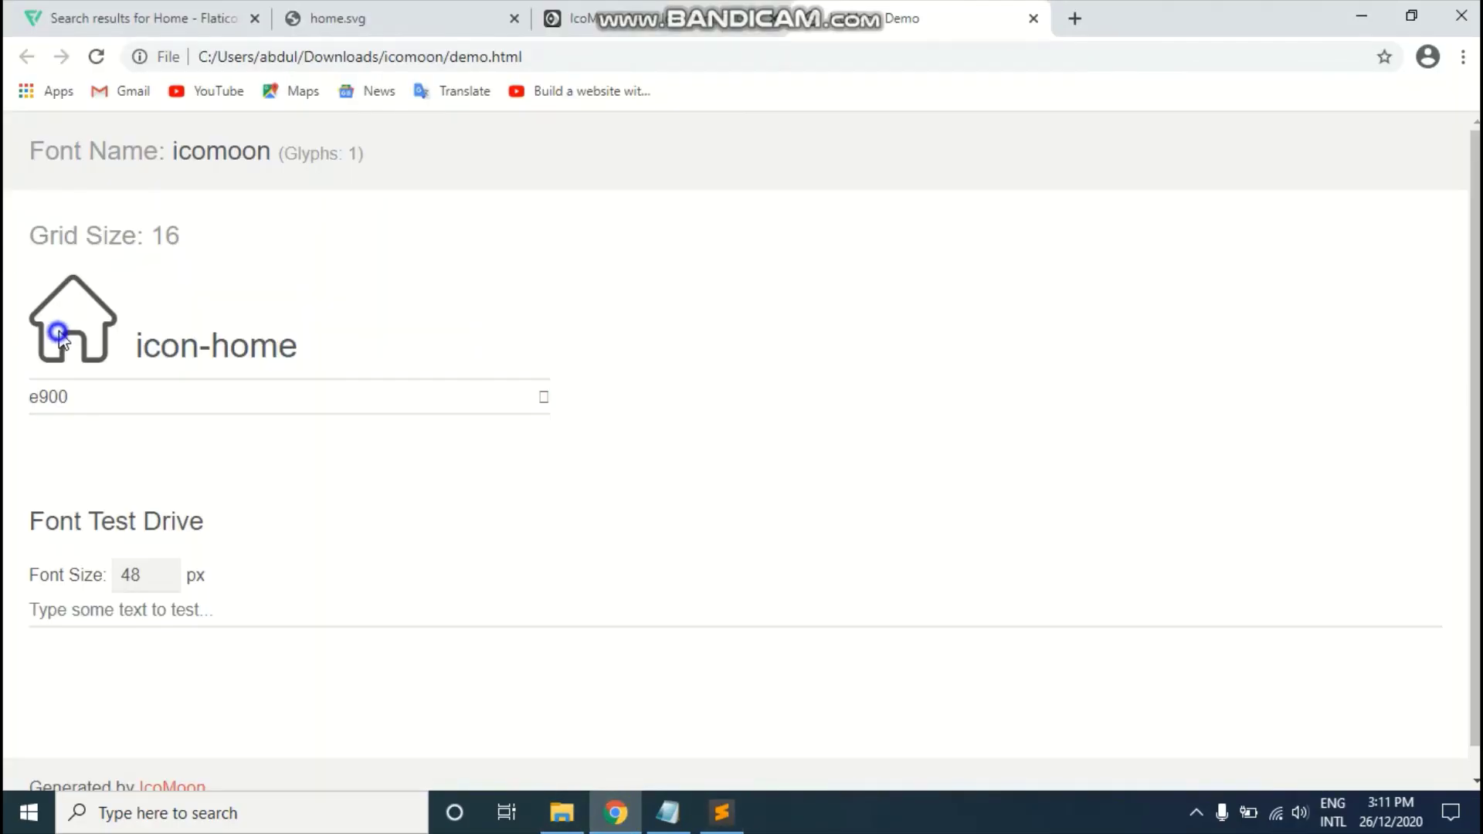
{"action": "right_click", "coordinate": [57, 332]}
{"action": "left_click", "coordinate": [198, 580]}
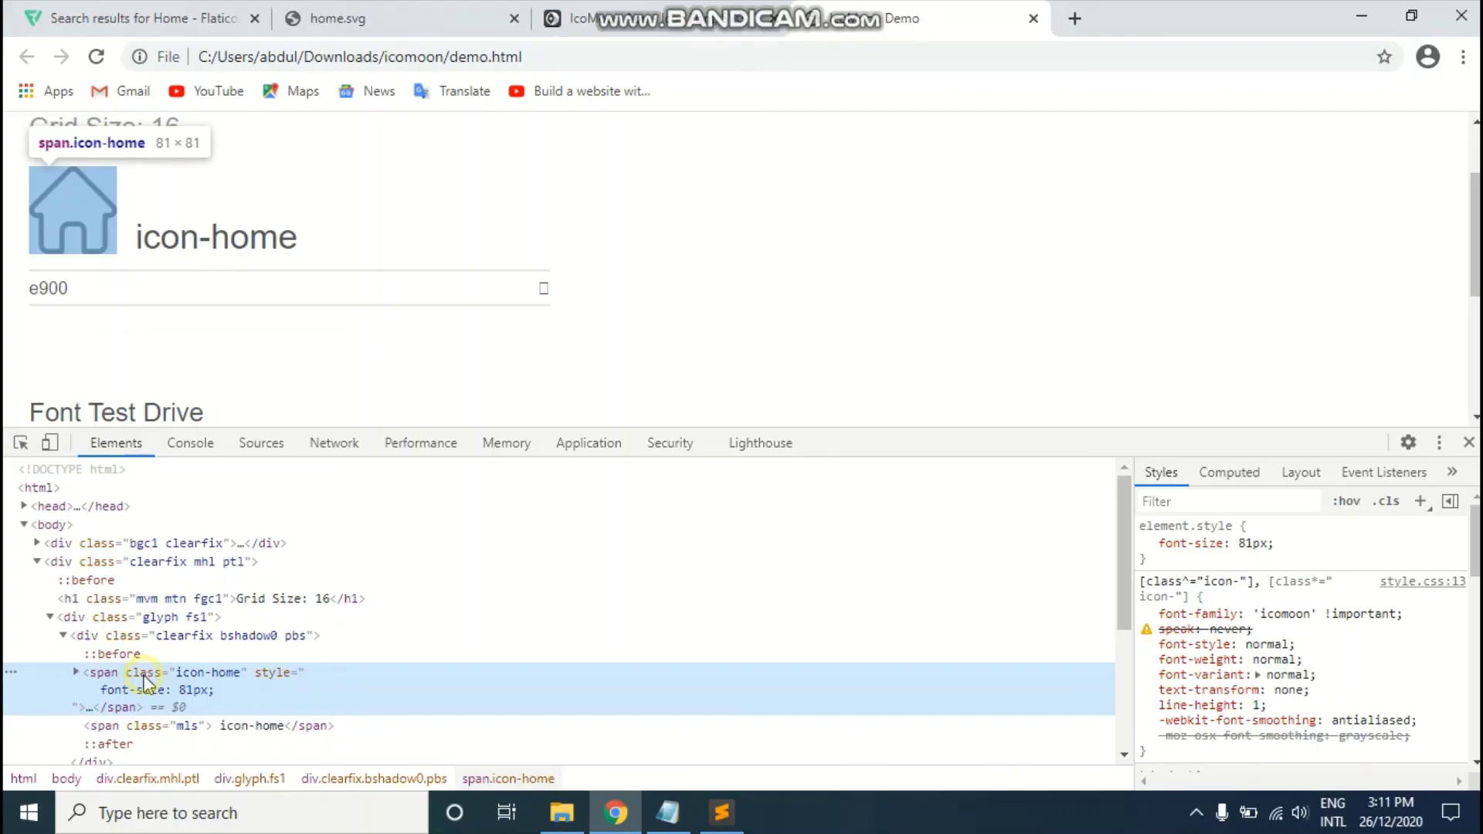
- Edit the icon-home span's HTML to delete its inline 81px font-size style
{"action": "key", "text": "F2"}
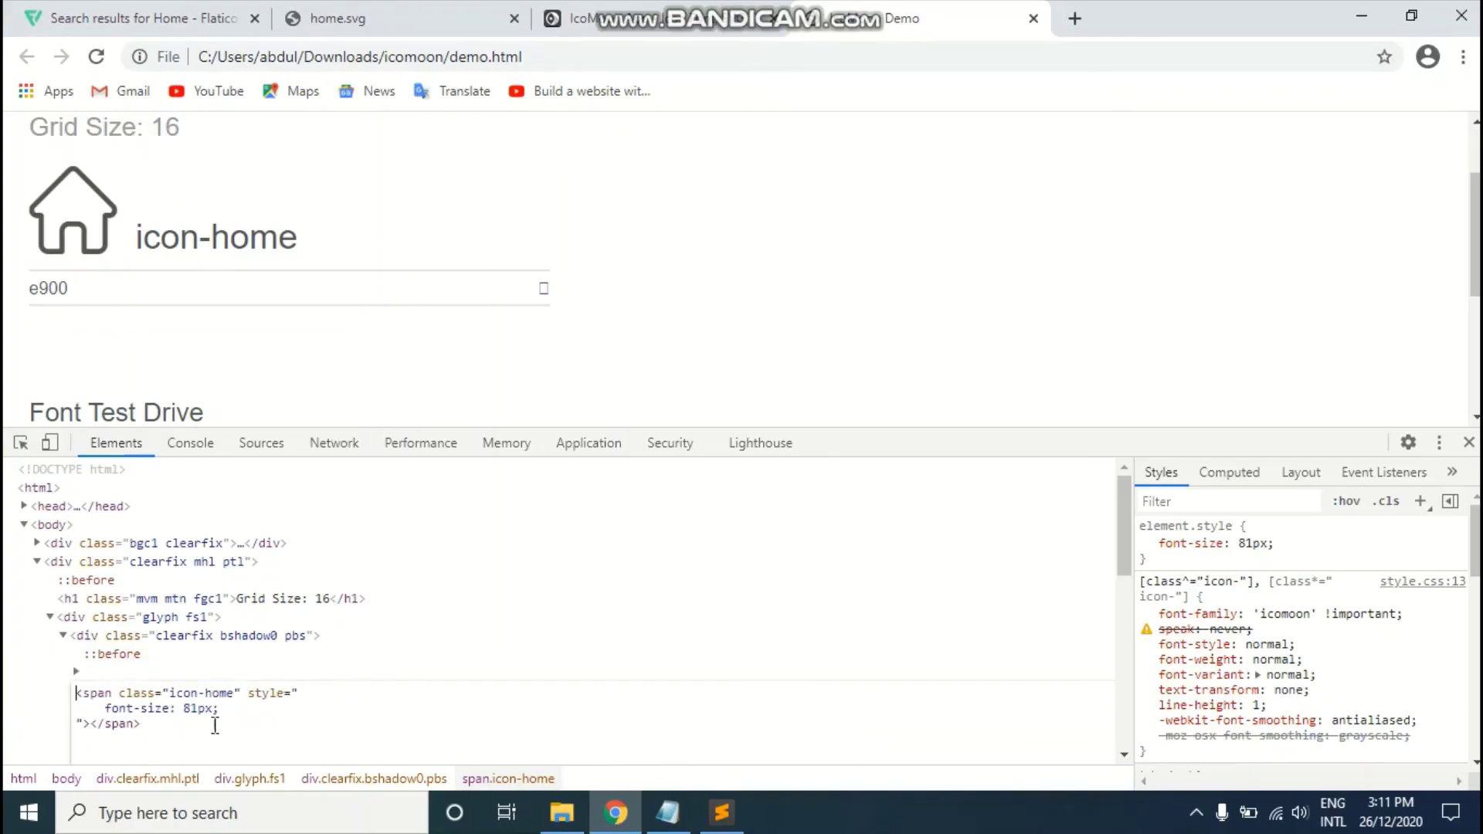
{"action": "left_click", "coordinate": [618, 325]}
{"action": "key", "text": "F2"}
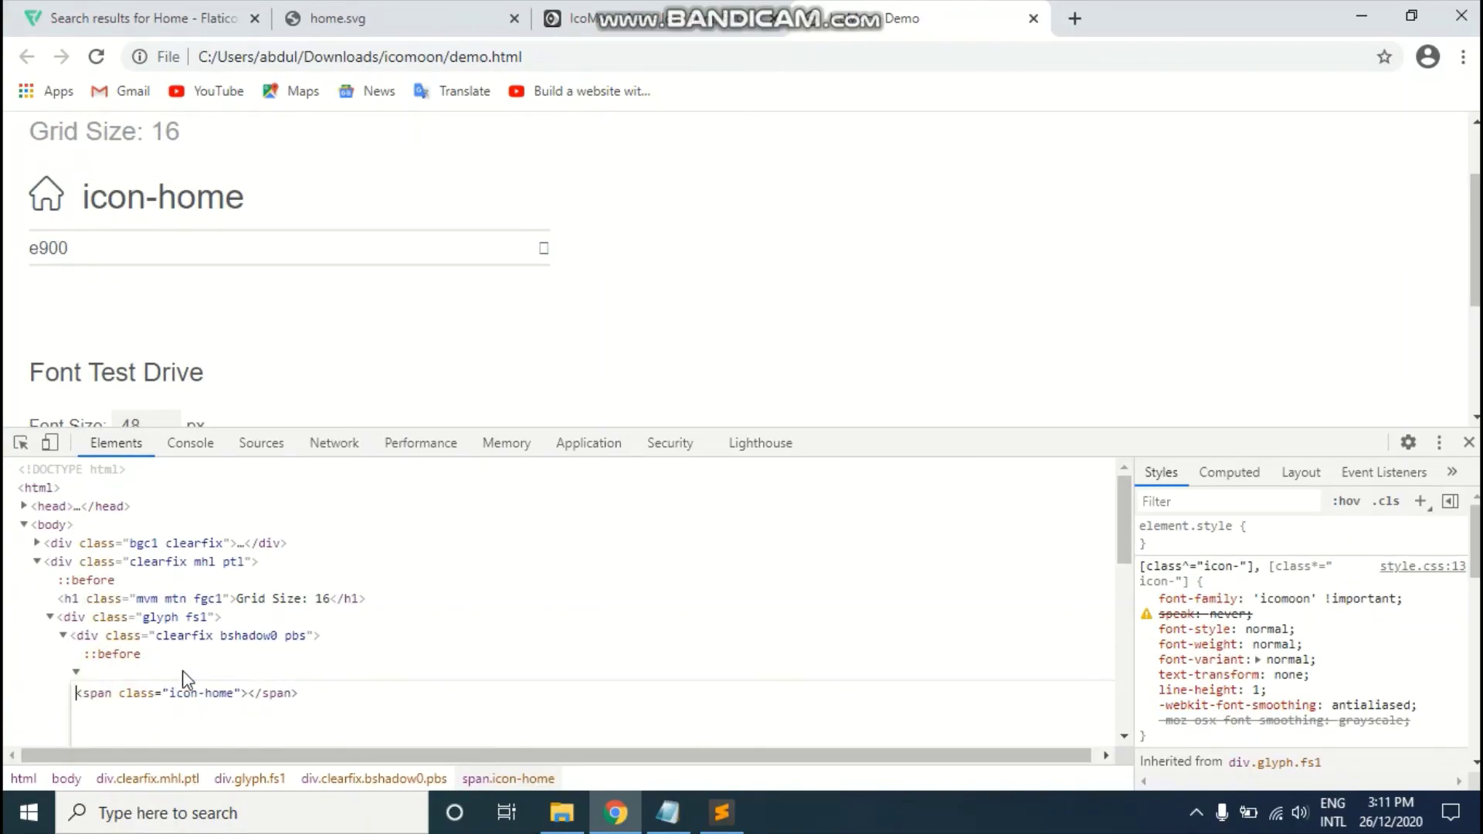
{"action": "left_click", "coordinate": [308, 692]}
{"action": "key", "text": "ctrl+a"}
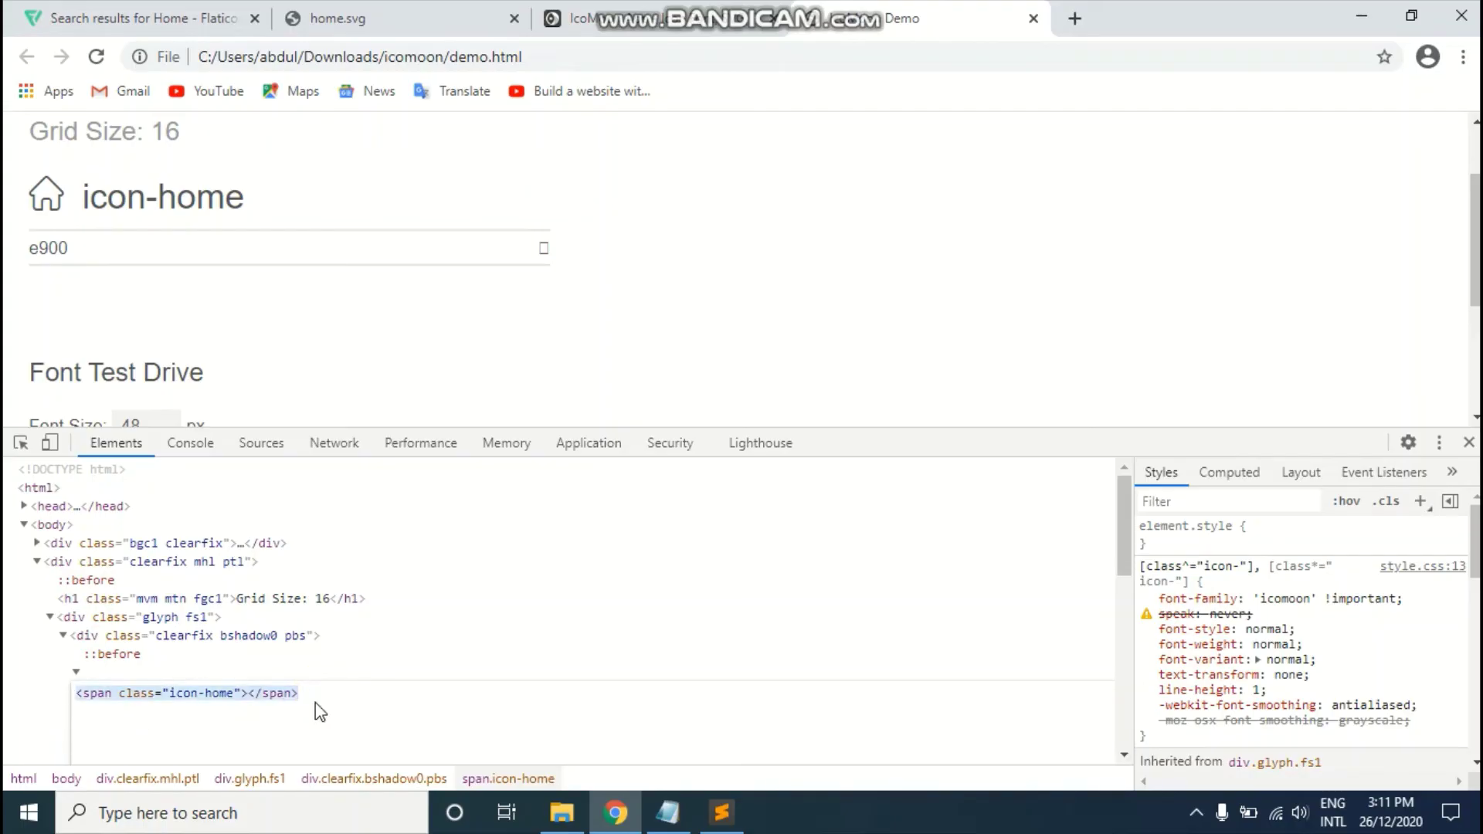
{"action": "left_click", "coordinate": [242, 693]}
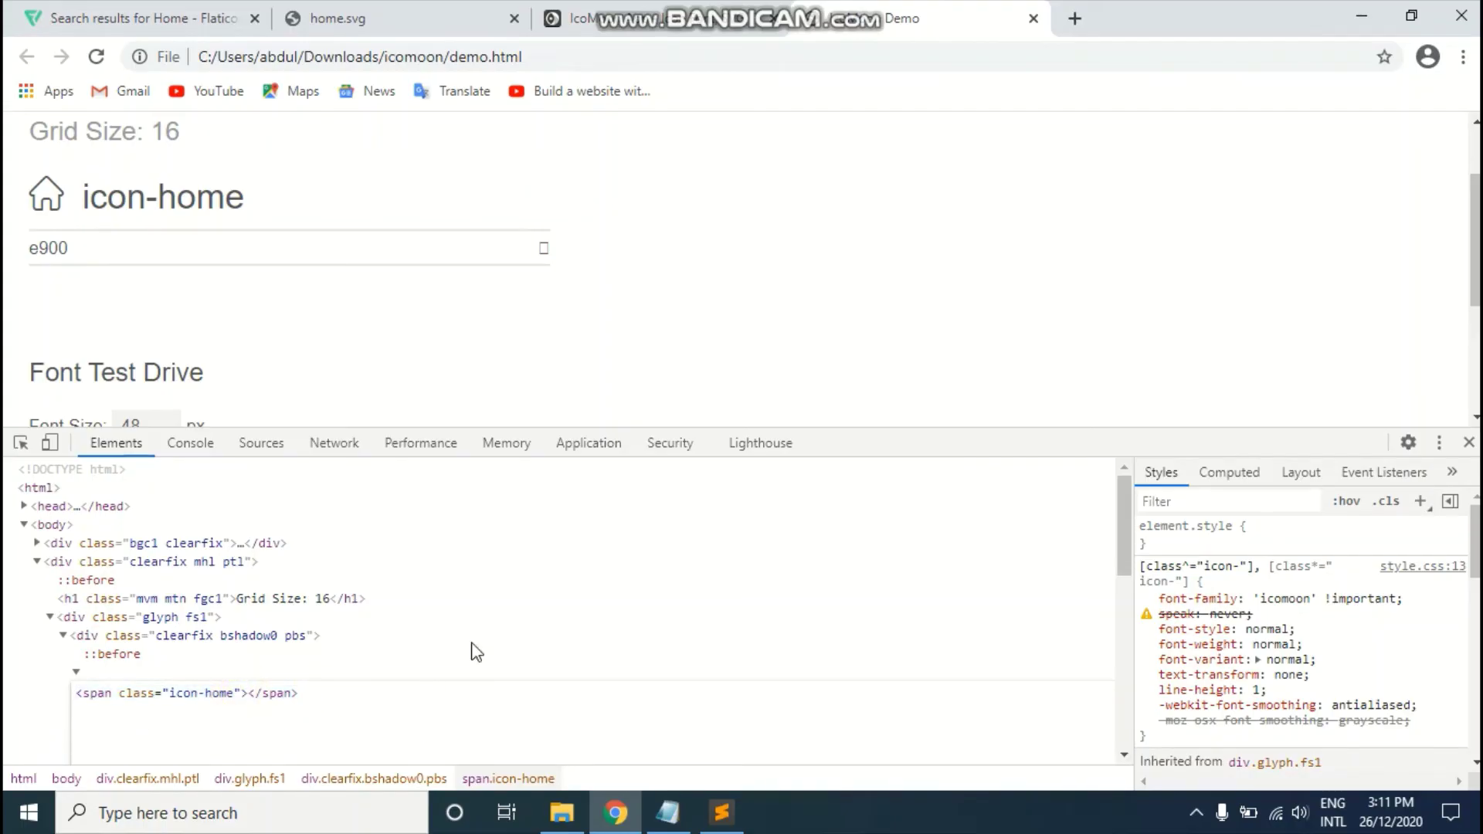
{"action": "left_click", "coordinate": [1469, 442]}
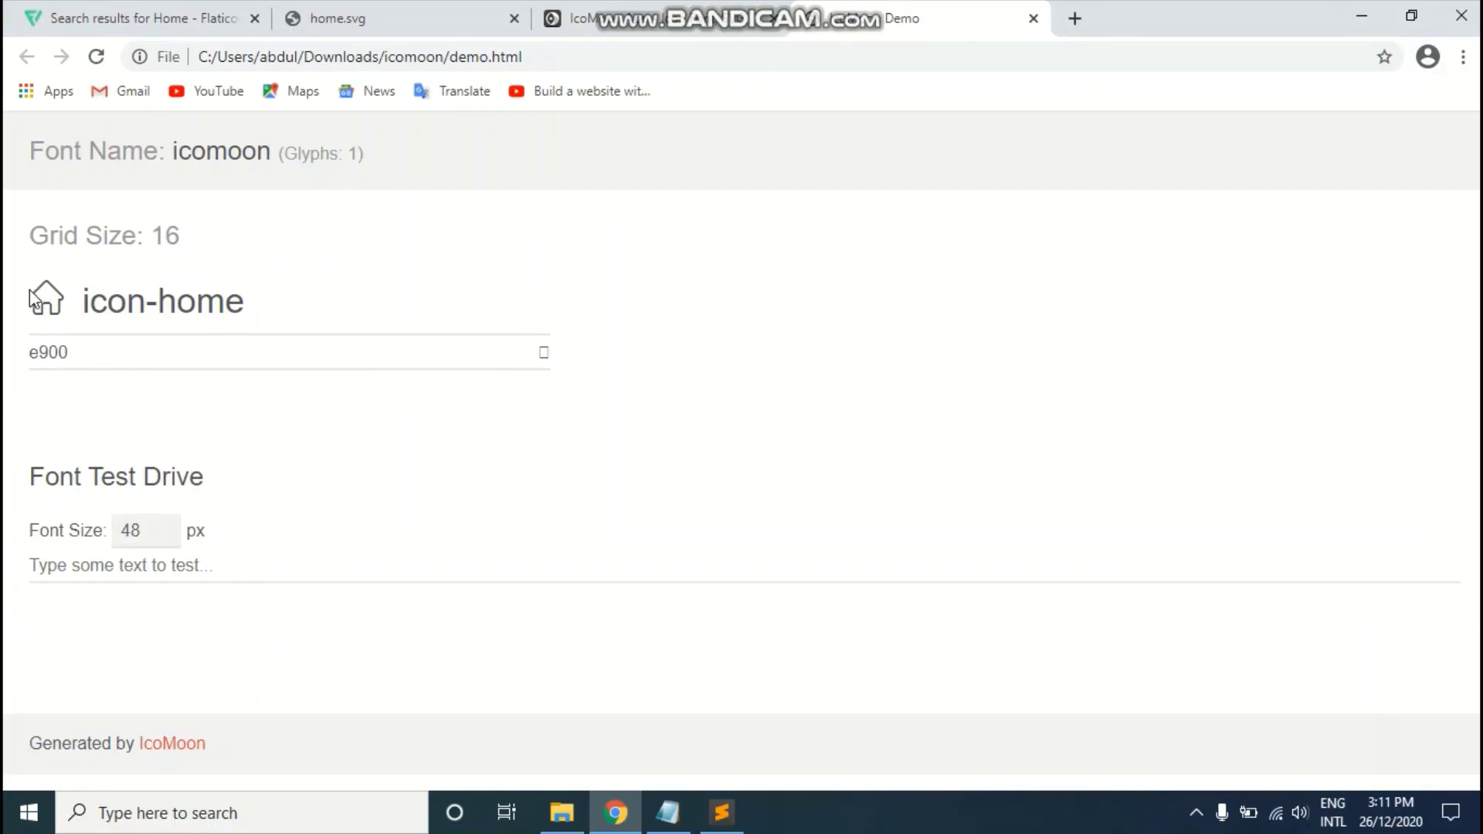
{"action": "left_click", "coordinate": [91, 340]}
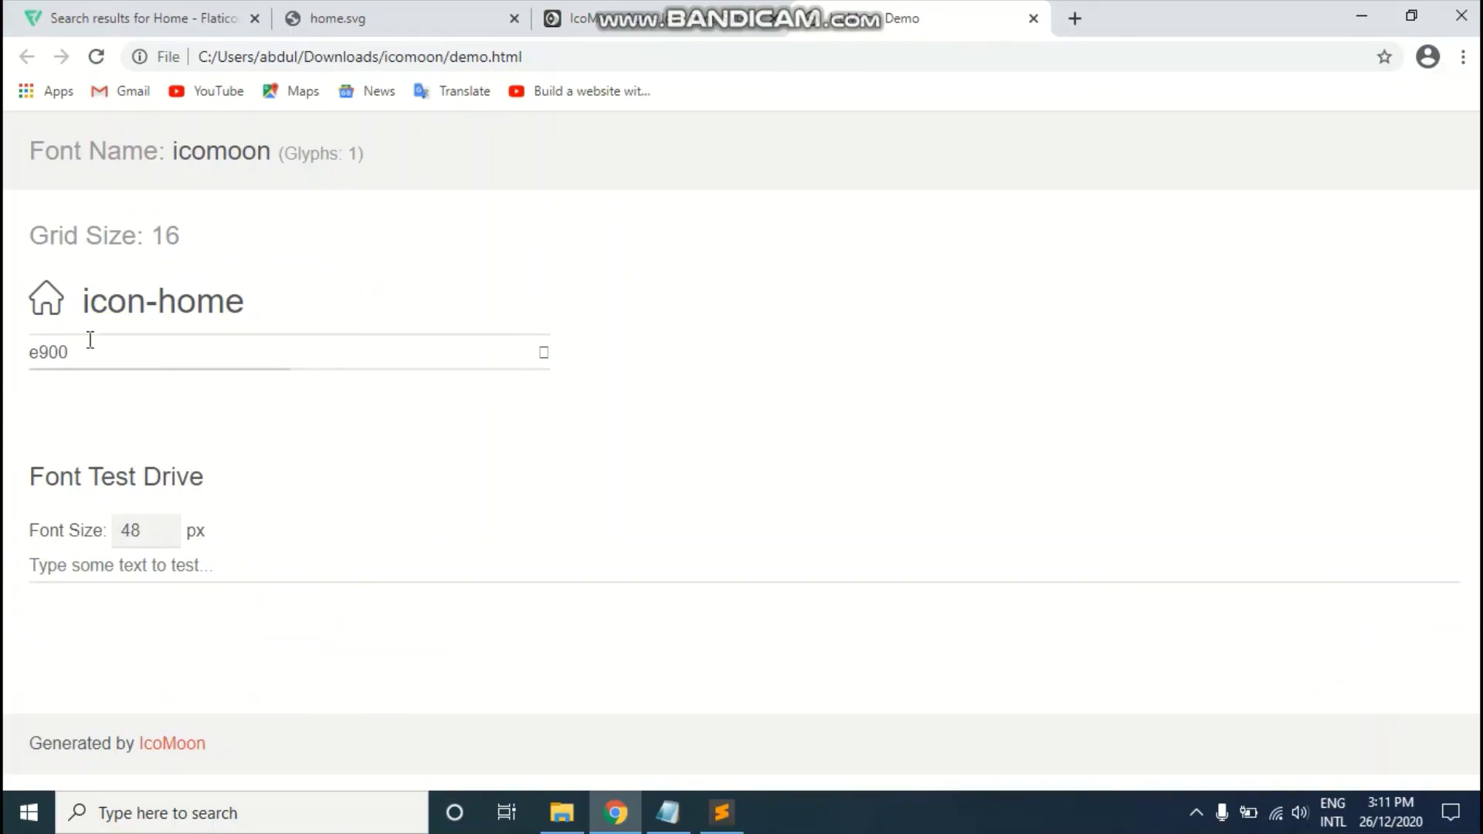